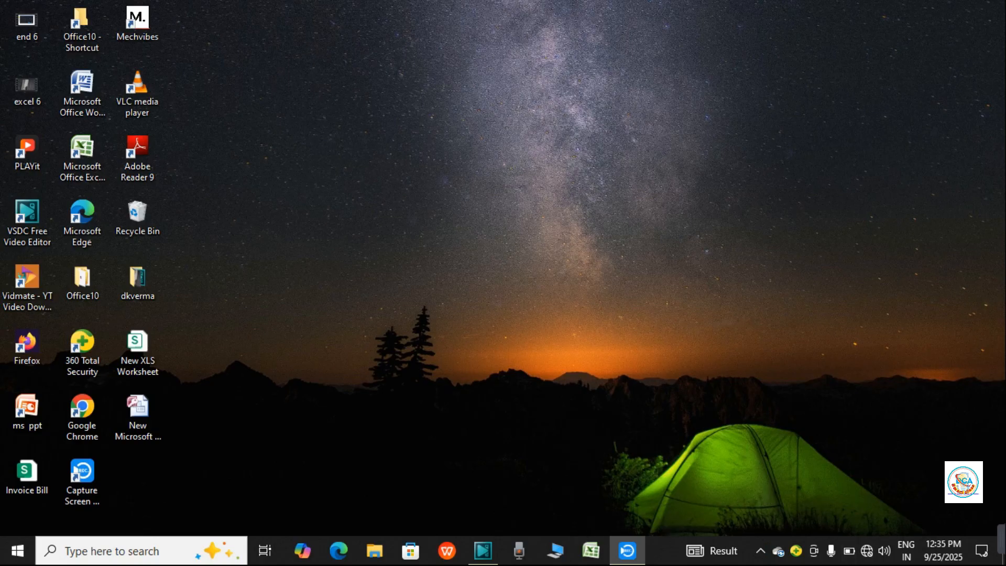
Start Microsoft Excel with a blank workbook and maximize its window.
click(597, 561)
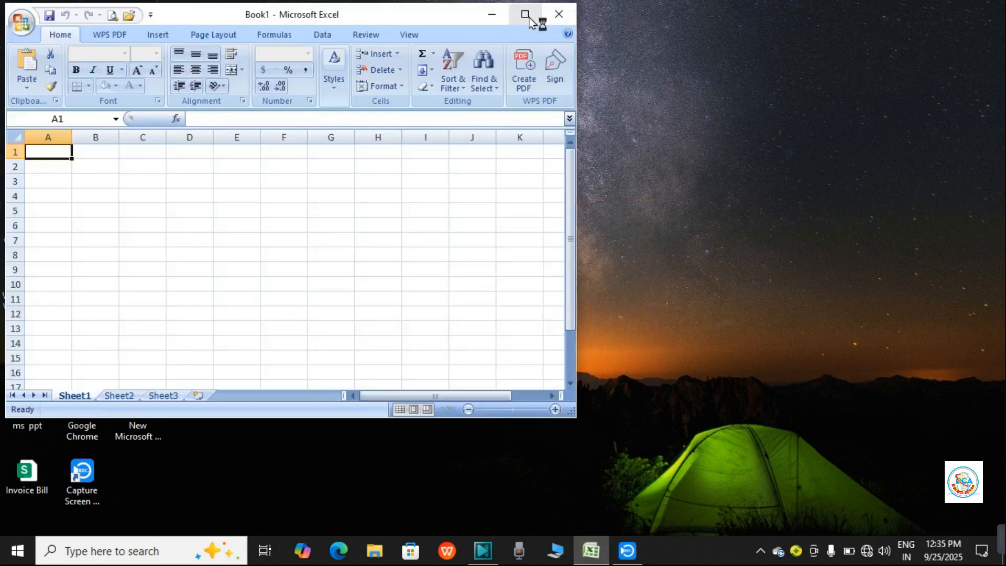
click(529, 16)
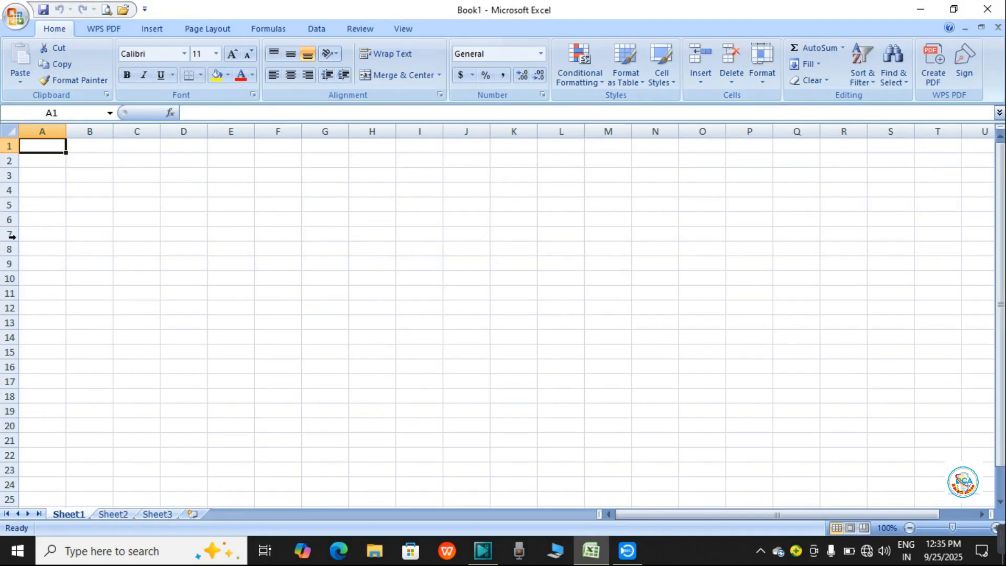
click(759, 80)
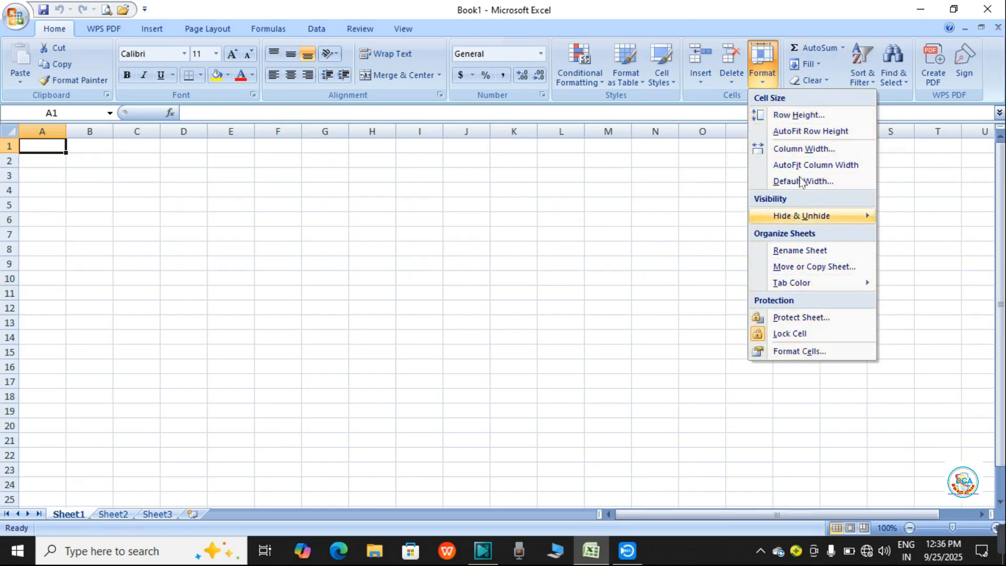
mouse_move(807, 283)
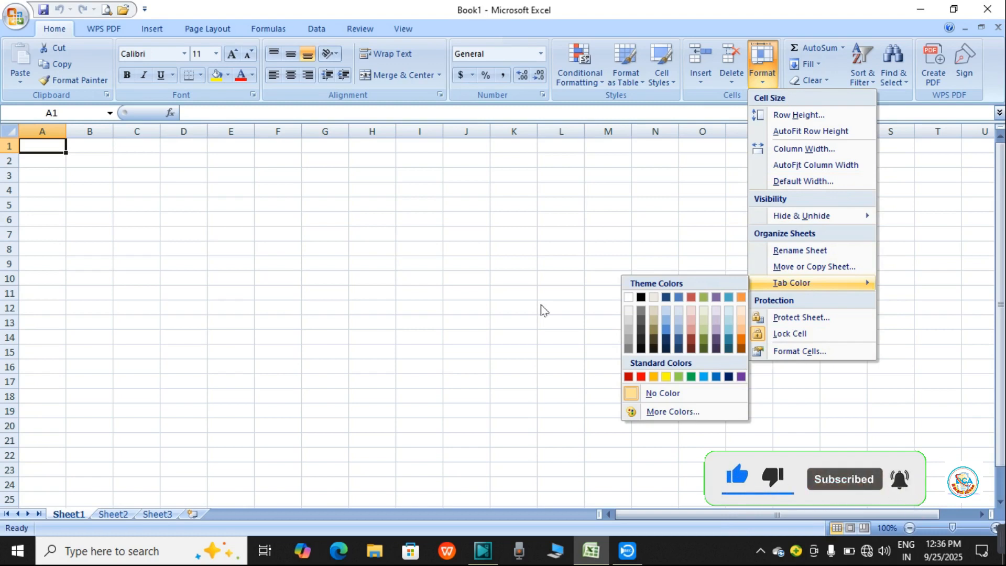
click(508, 294)
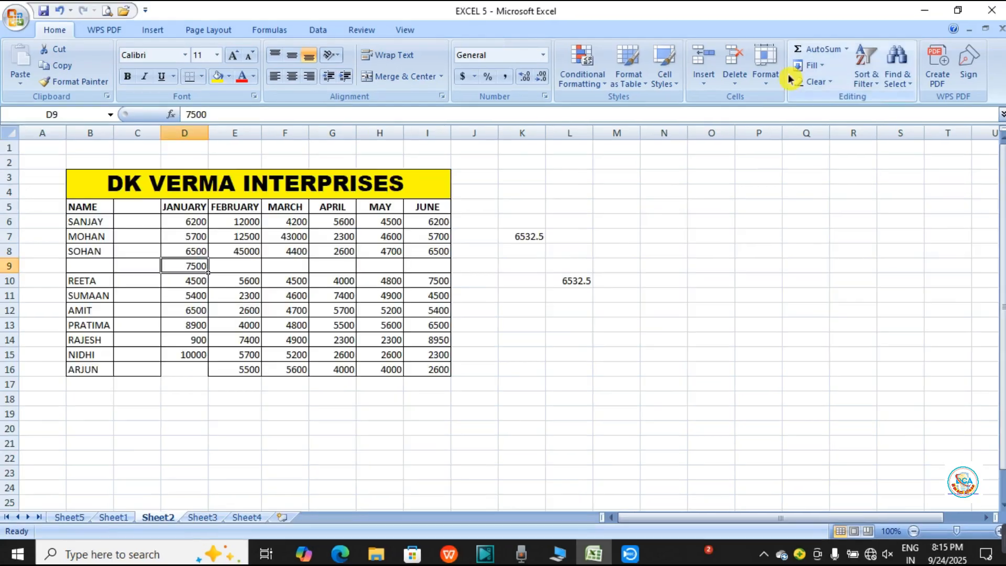
click(773, 76)
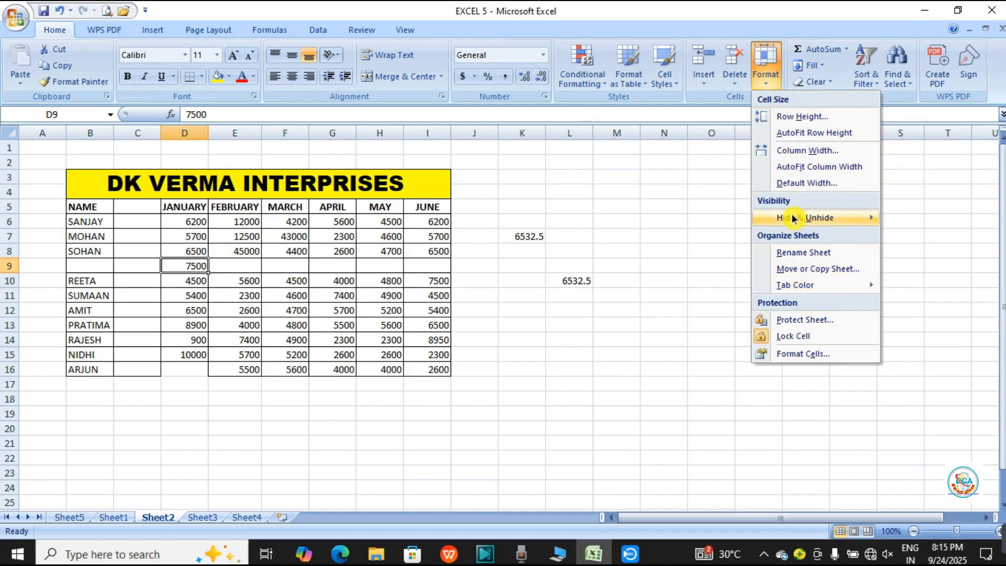
mouse_move(791, 225)
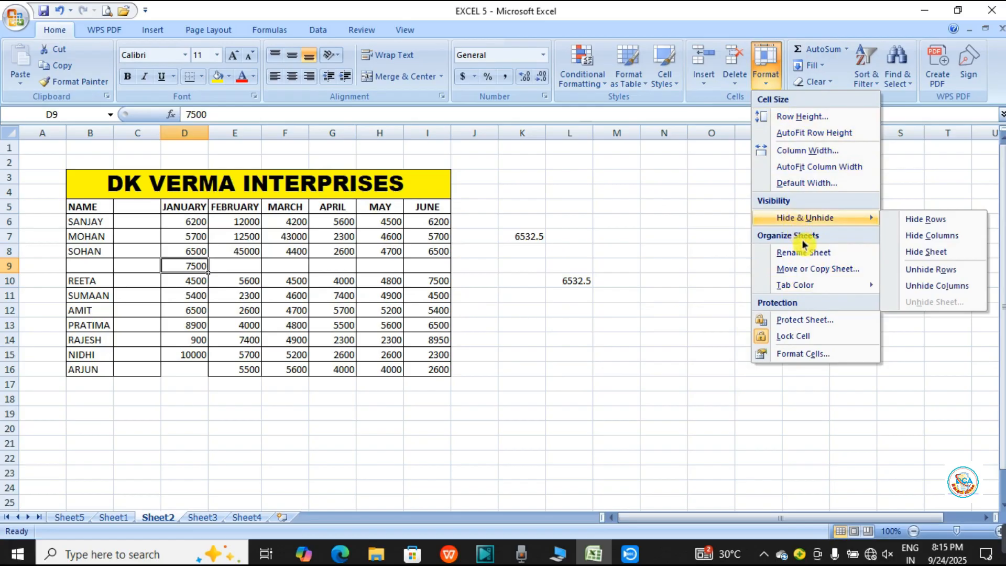
click(693, 269)
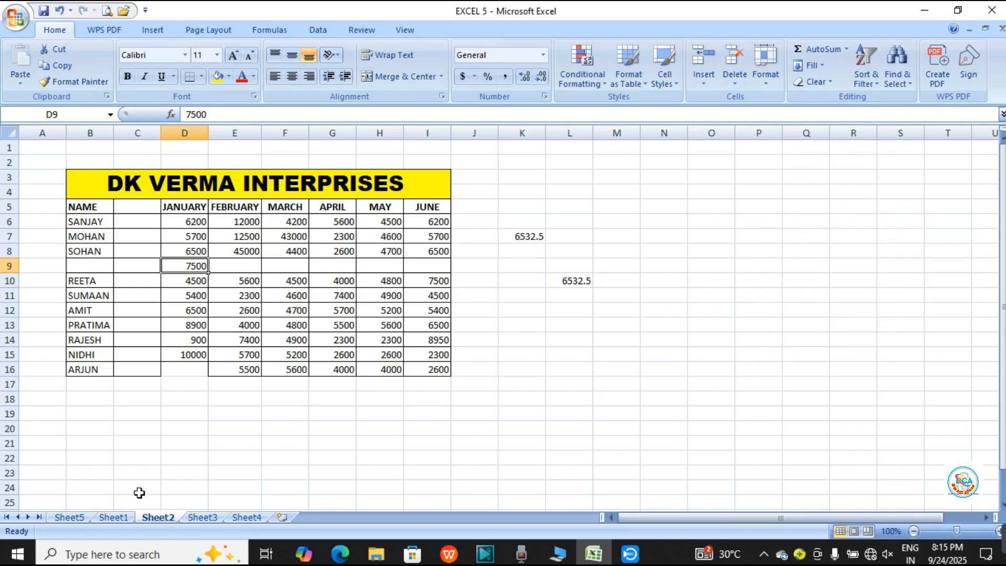
Switch to Sheet1 and resize row 11 by hand, enlarging it and then shrinking it to a height of about 16.5.
click(112, 516)
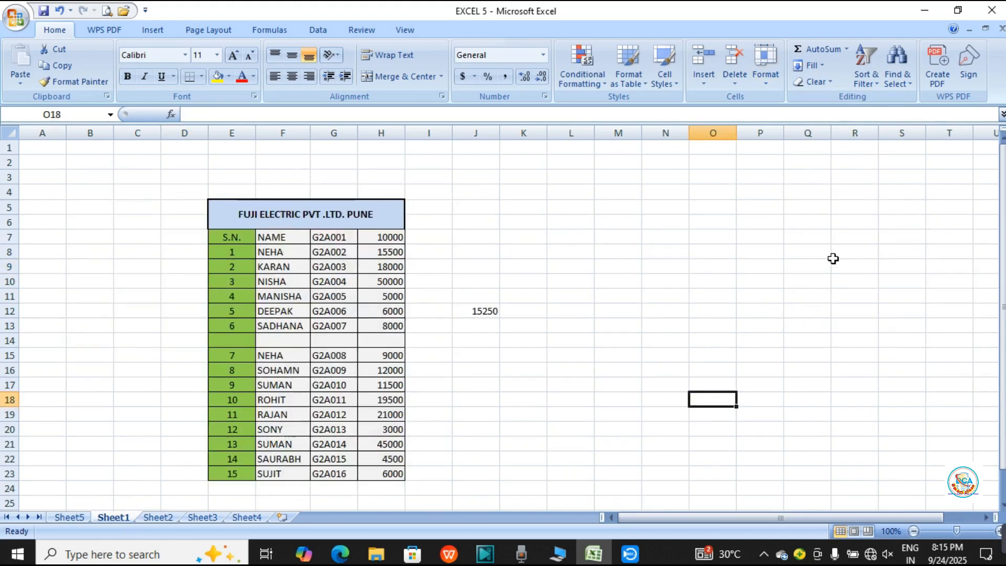
click(768, 80)
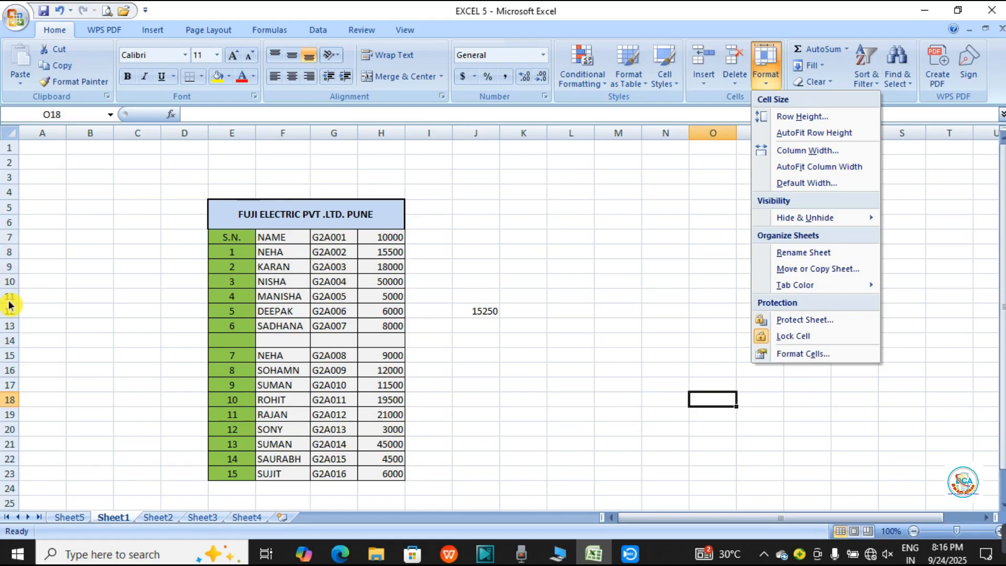
click(160, 303)
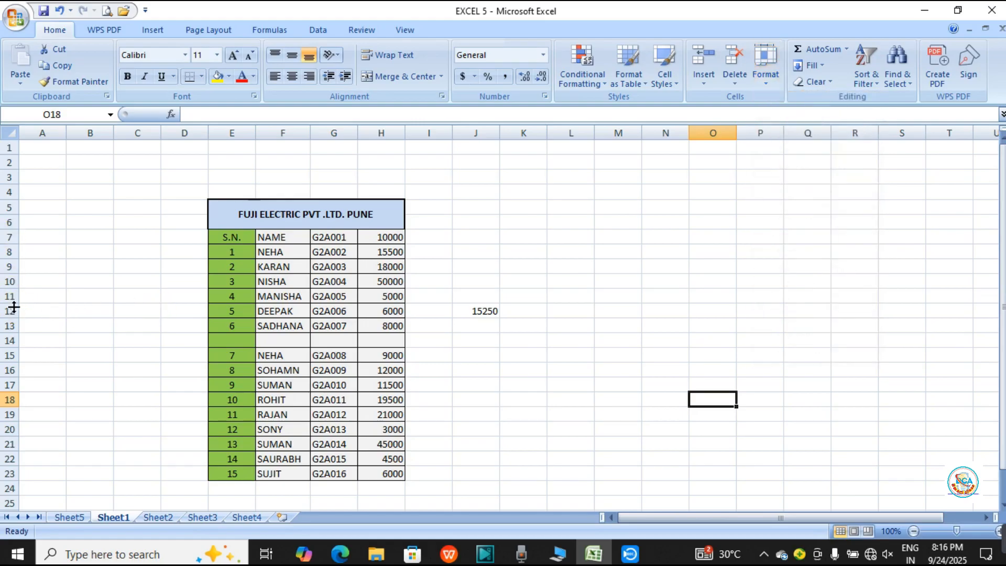
mouse_move(13, 307)
mouse_down()
mouse_move(20, 273)
mouse_move(20, 324)
mouse_up()
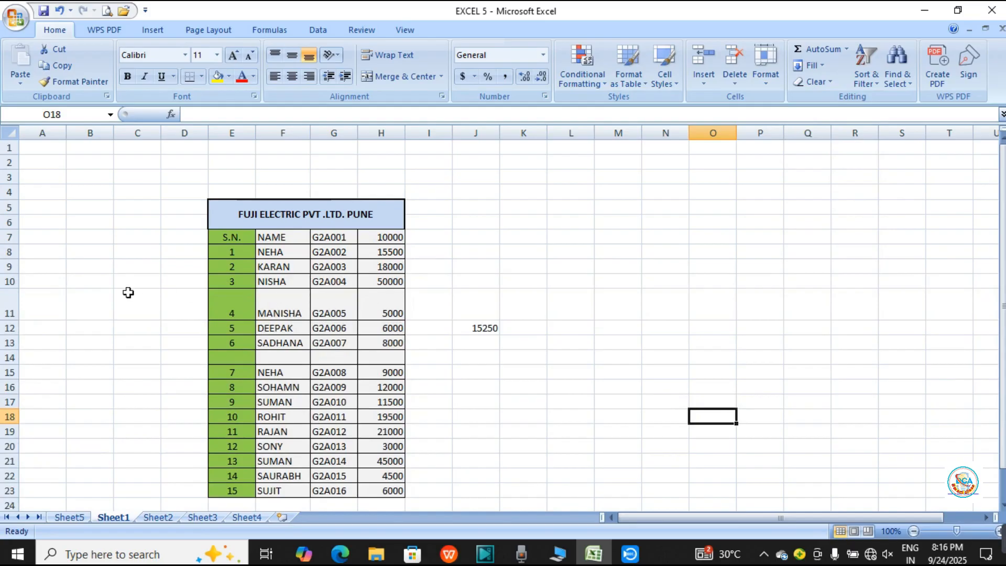
drag(11, 317, 11, 302)
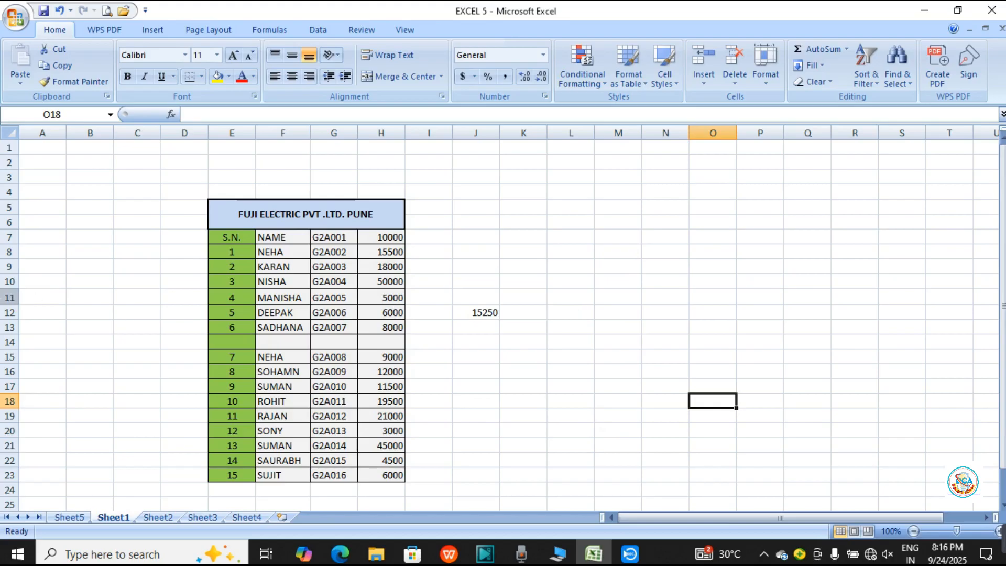
Set the height of row 11 to exactly 20.5.
click(9, 297)
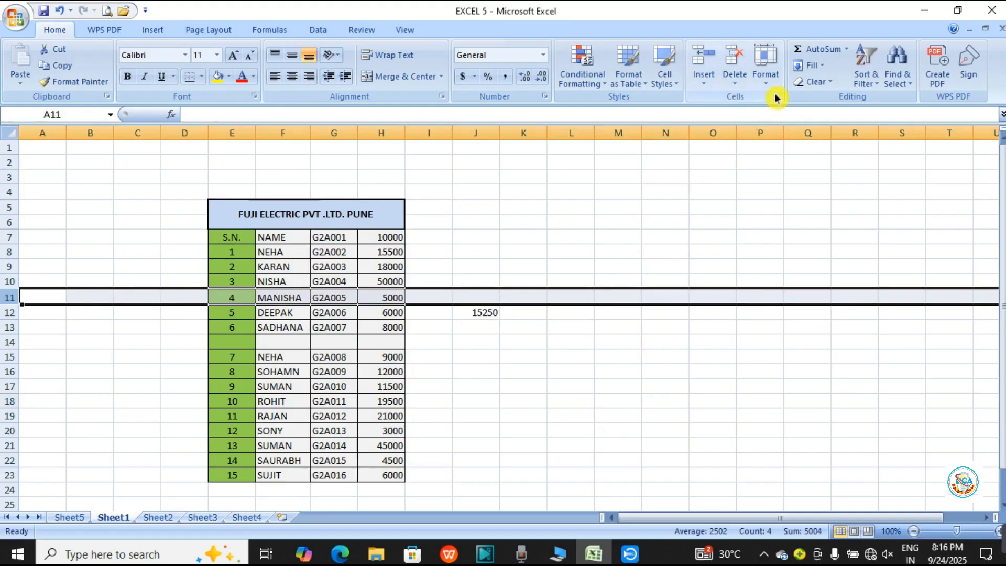
click(770, 75)
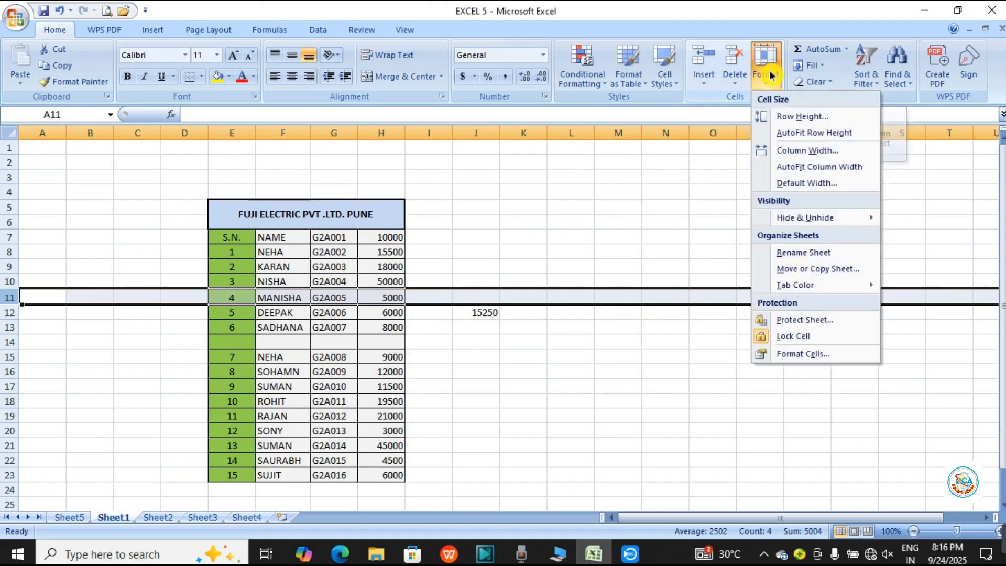
click(783, 119)
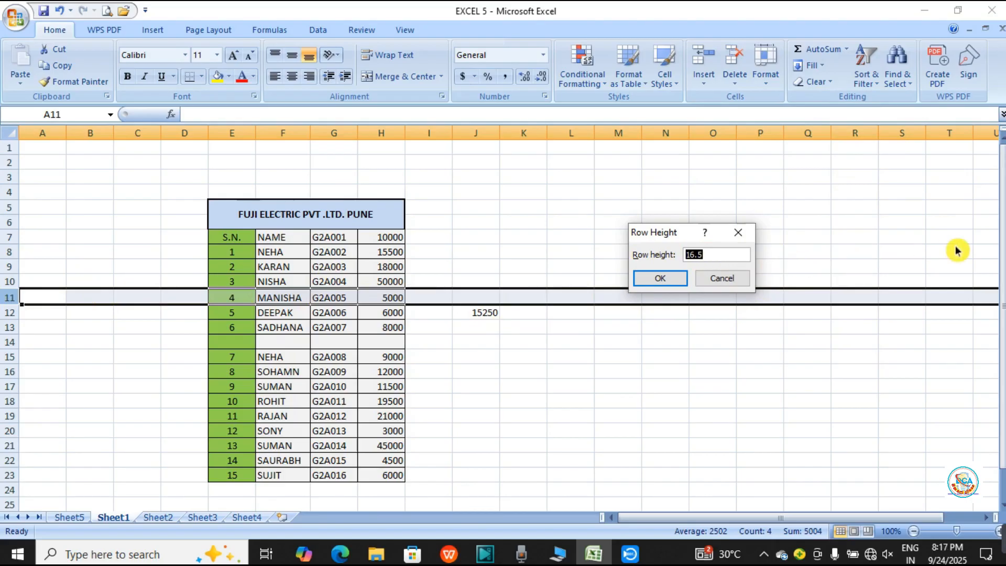
key(BackSpace)
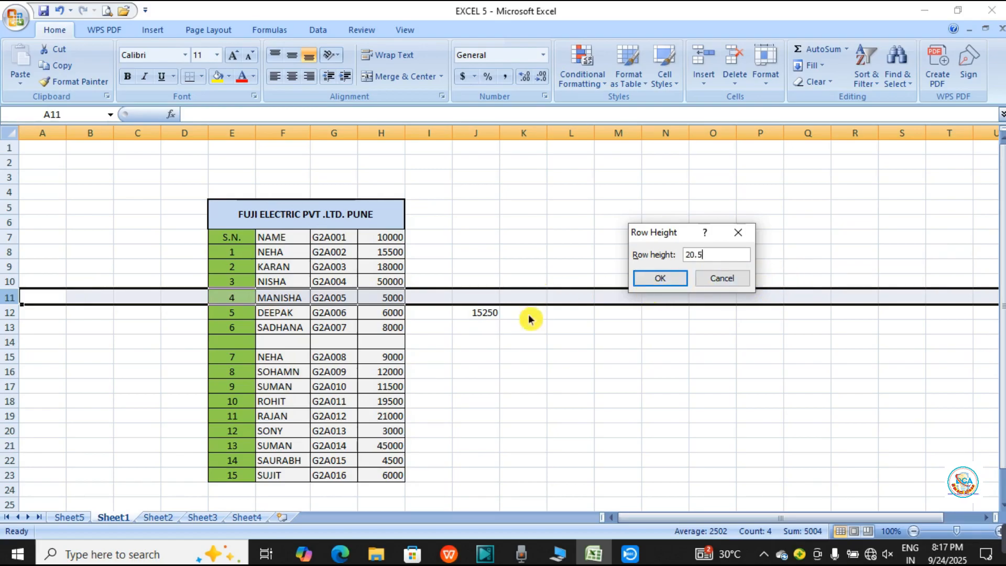
click(662, 276)
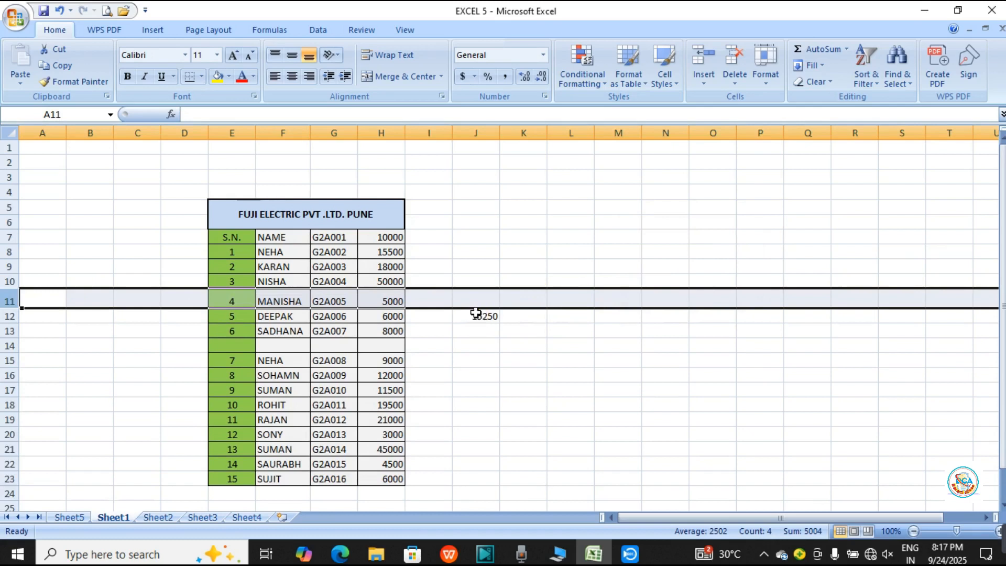
click(525, 379)
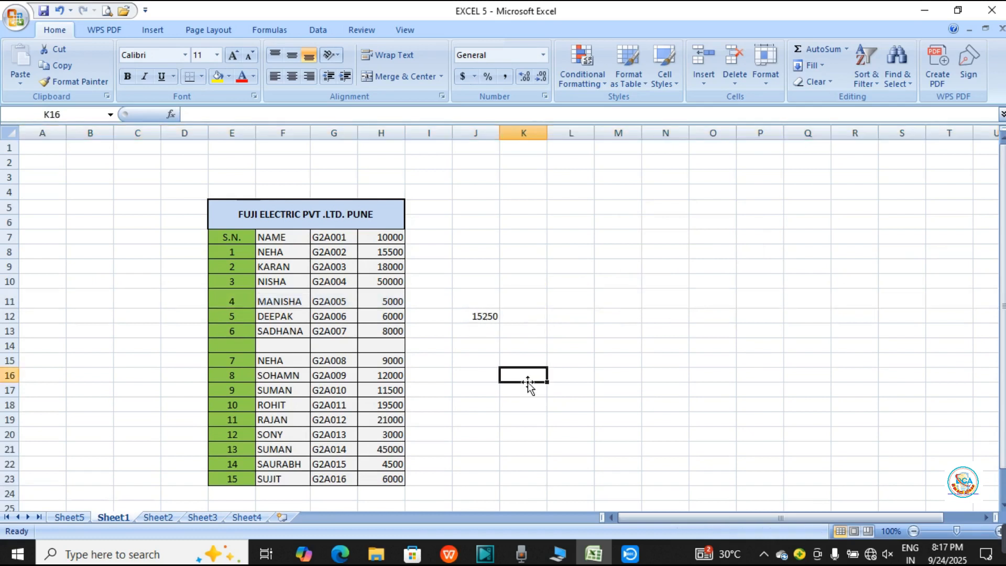
Reduce row 11 to about the height of its neighbouring rows by entering a smaller exact row height.
click(11, 301)
click(607, 401)
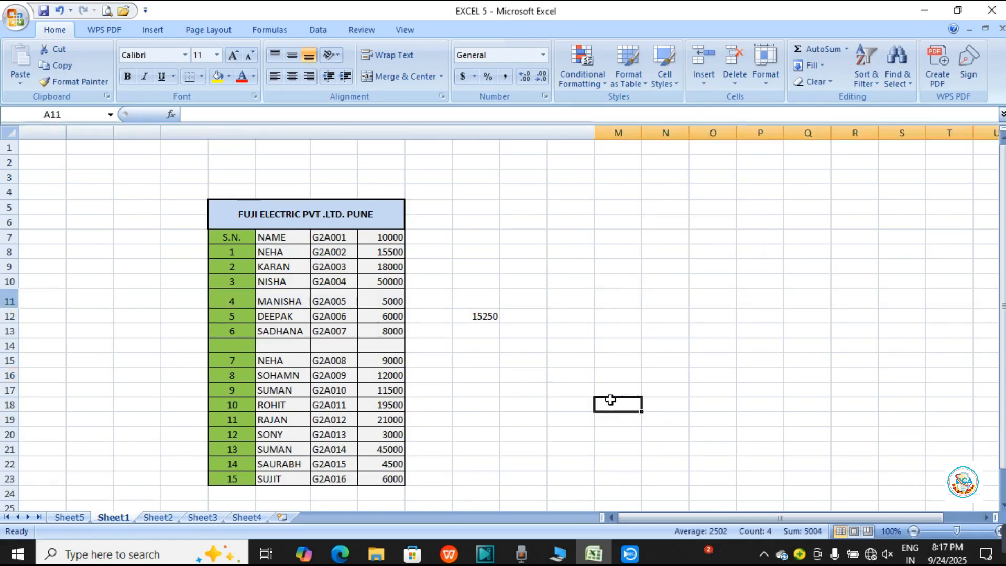
click(22, 297)
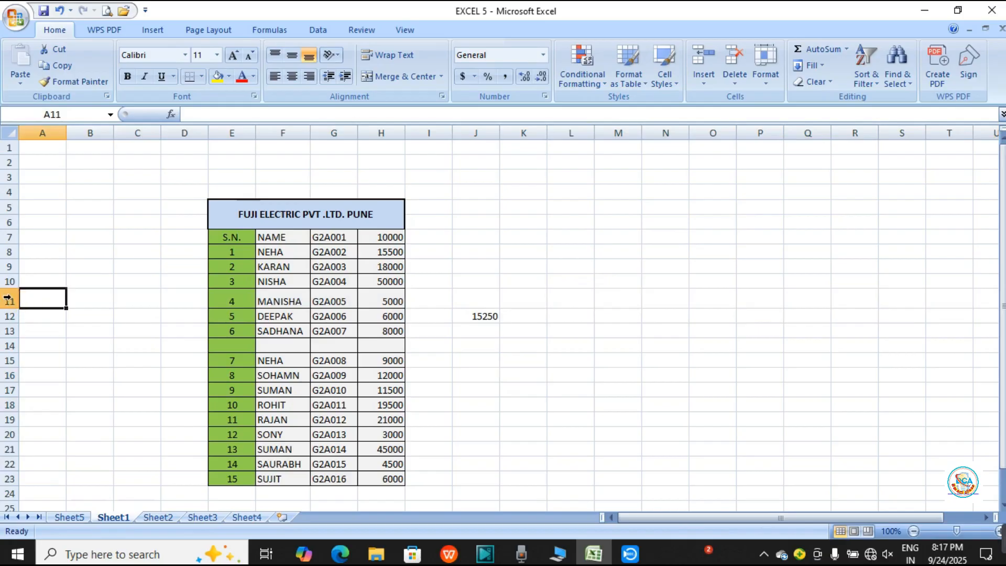
click(9, 300)
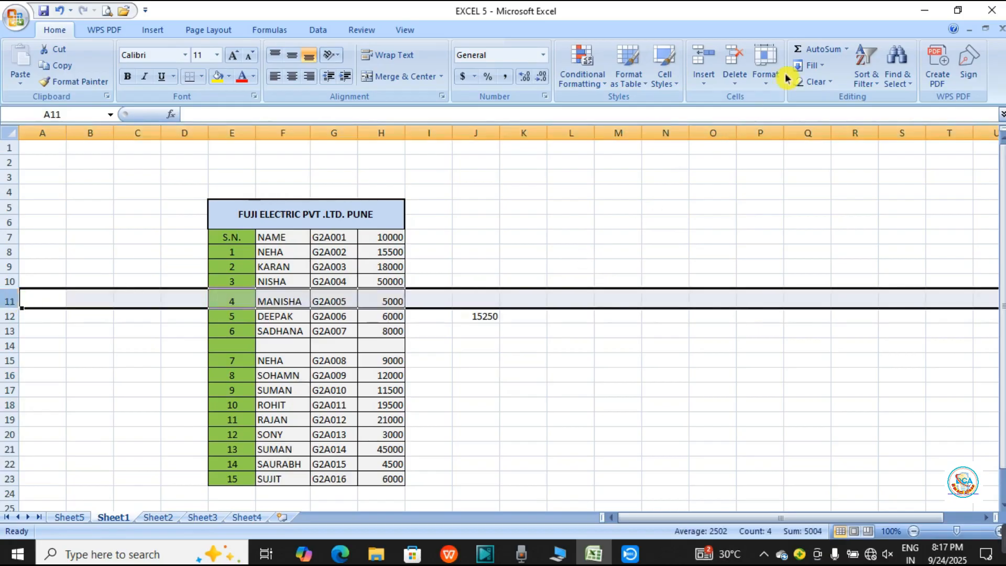
click(764, 76)
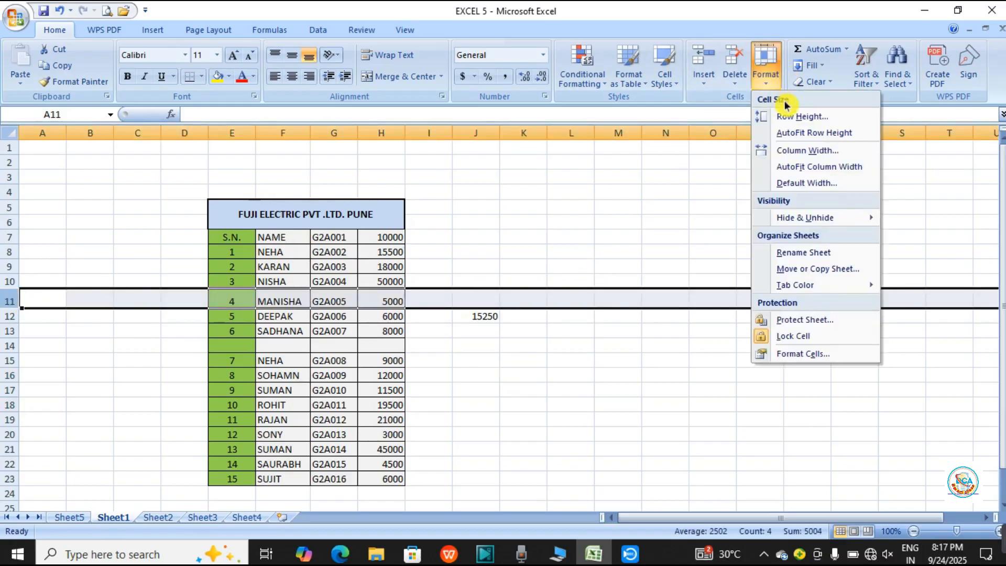
click(795, 121)
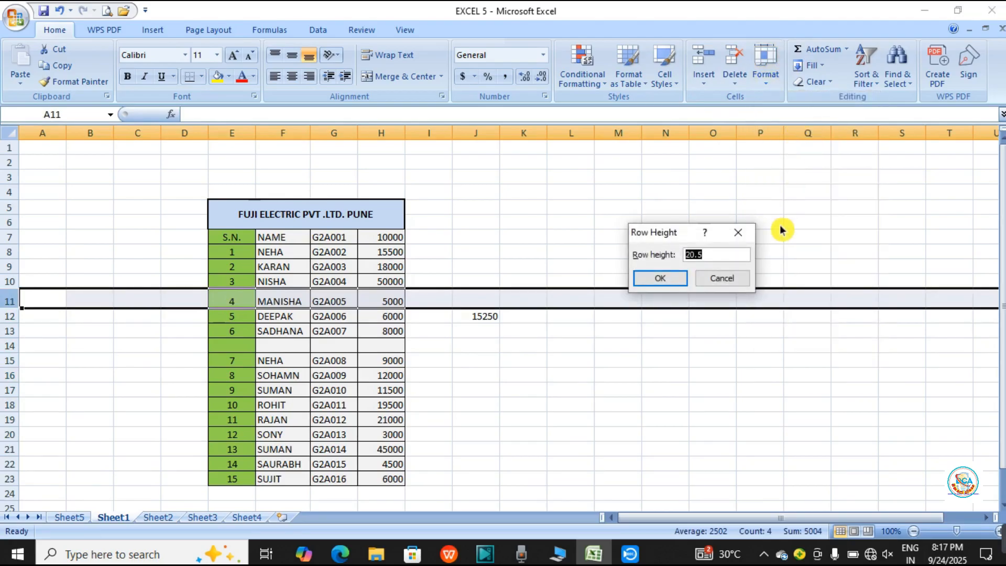
key(BackSpace)
click(649, 281)
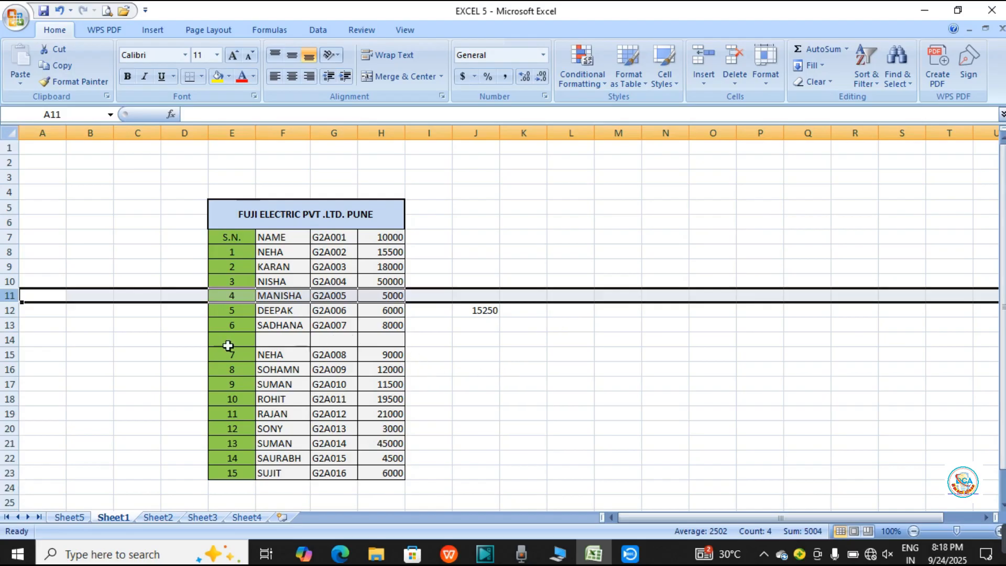
click(97, 350)
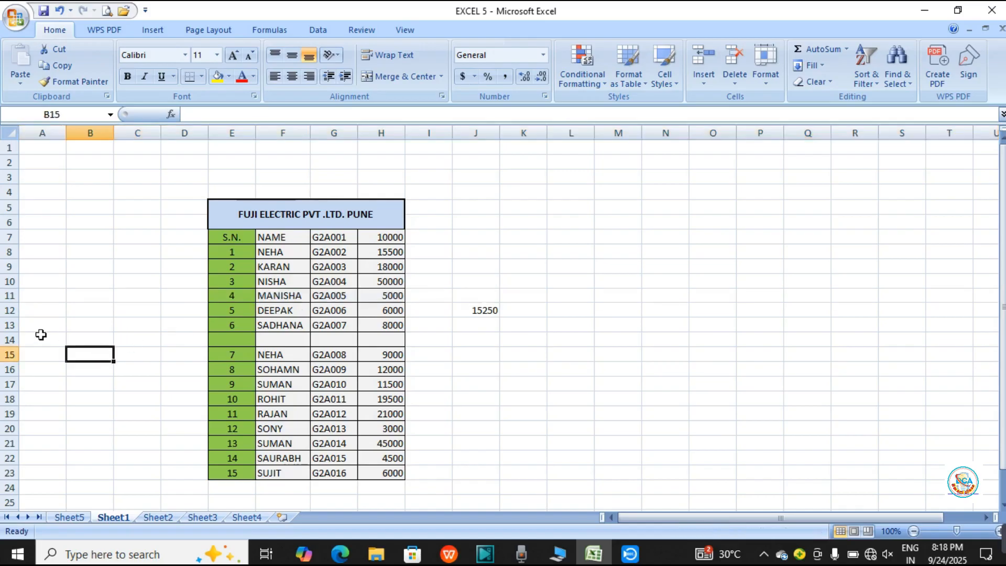
AutoFit the height of row 13.
click(7, 324)
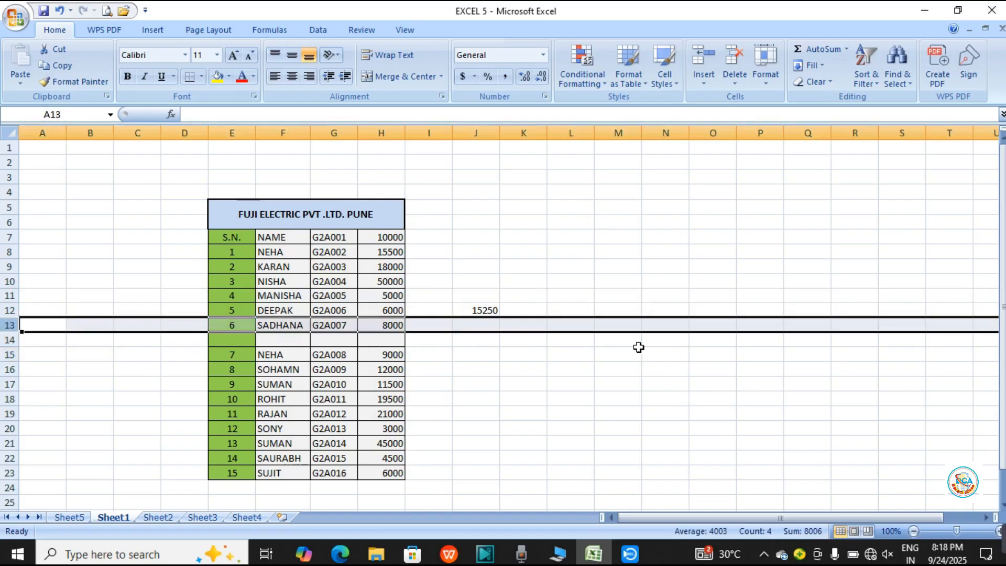
click(773, 92)
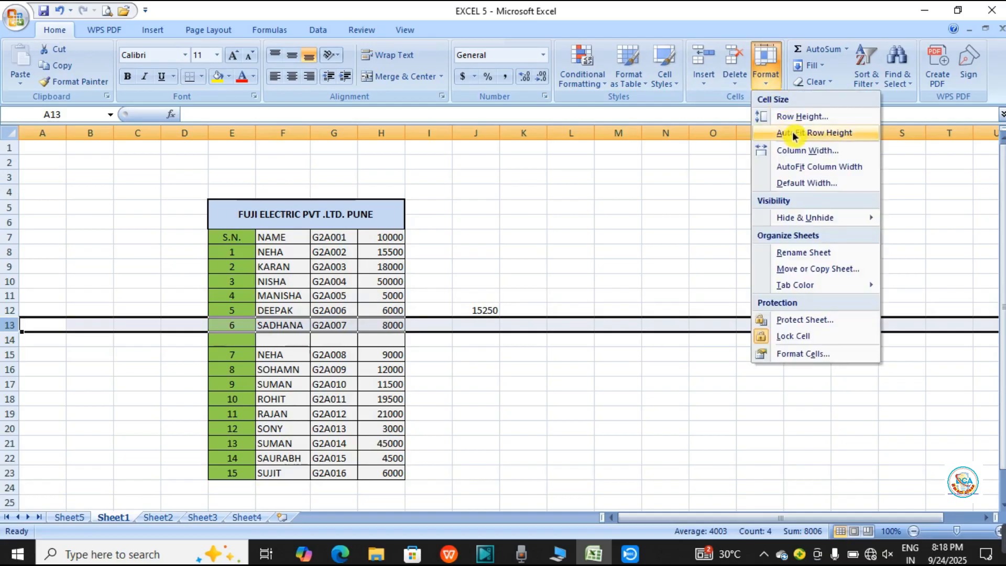
click(810, 135)
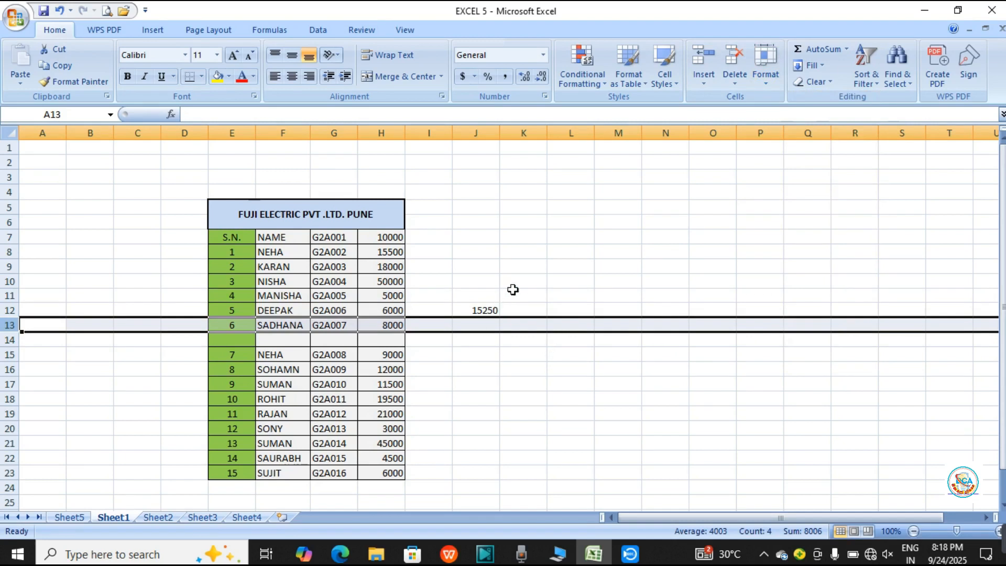
Enter the sample text "dihjdjjhfjh" in cell K8 and try to enlarge its font to 14 and 22.
click(531, 250)
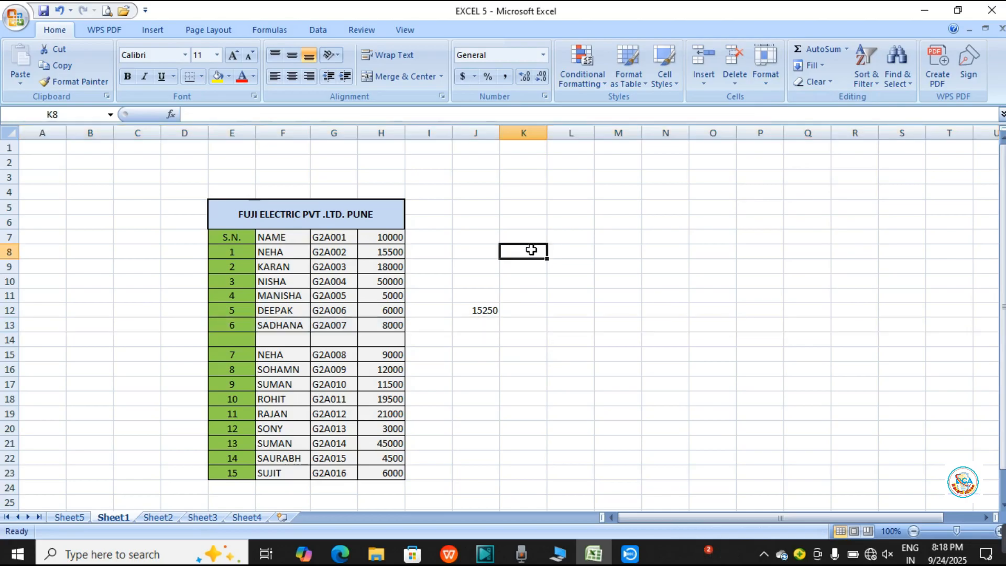
text(dihjdjjhfjh)
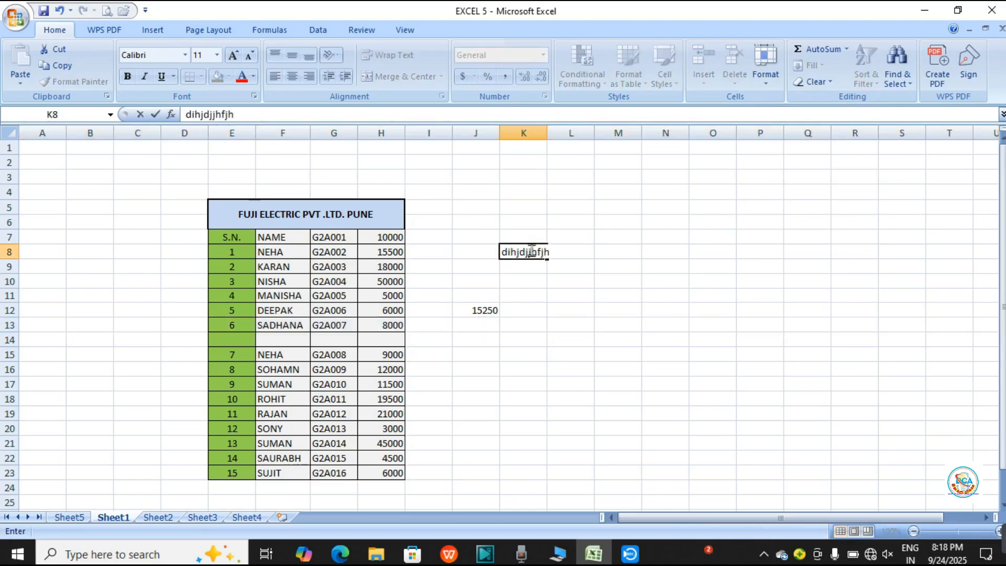
click(218, 56)
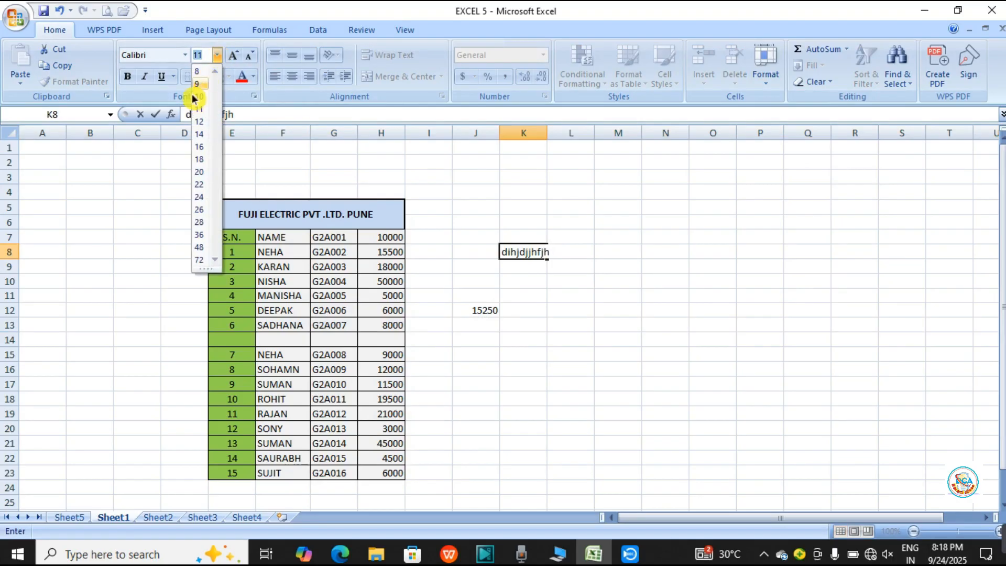
click(202, 138)
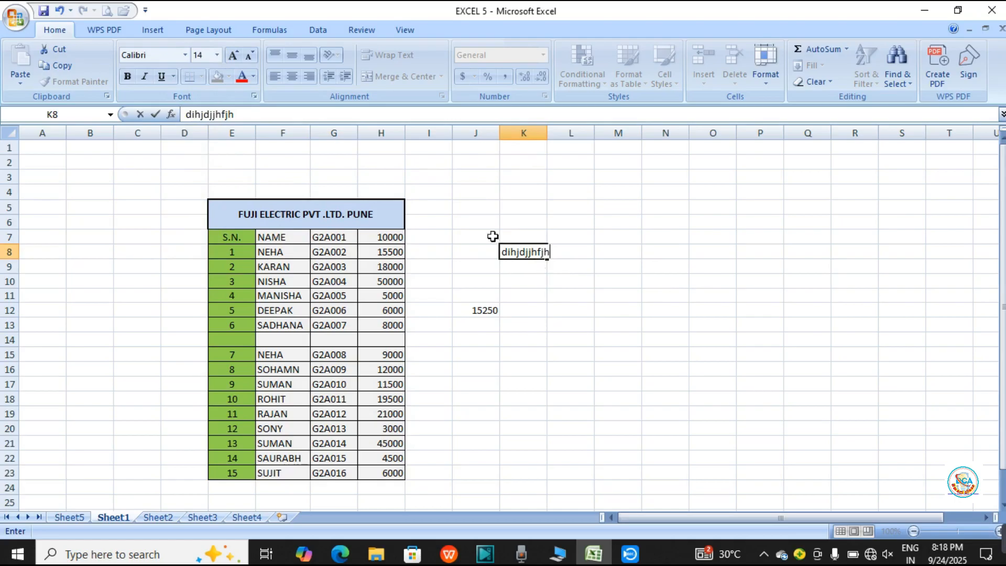
click(217, 55)
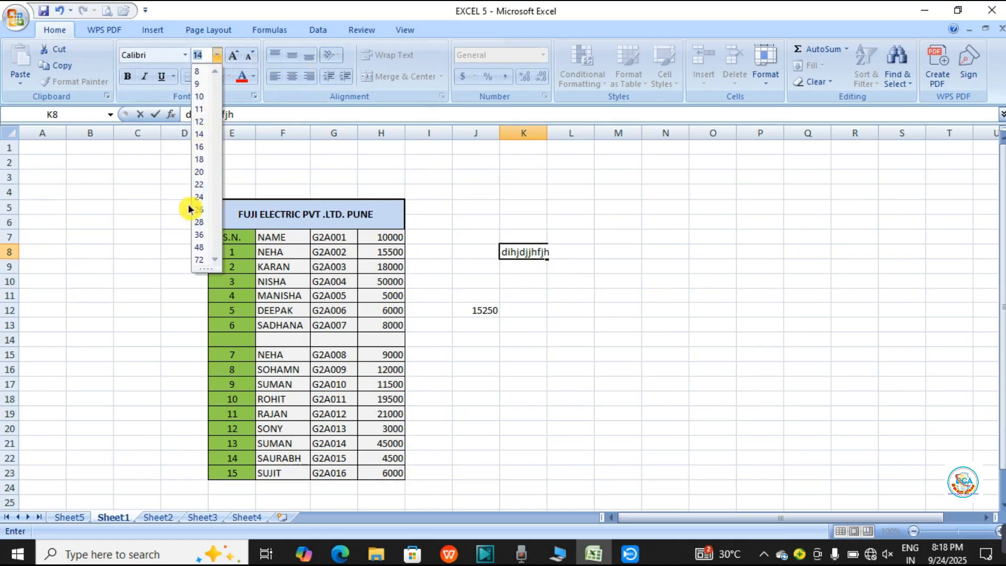
click(197, 184)
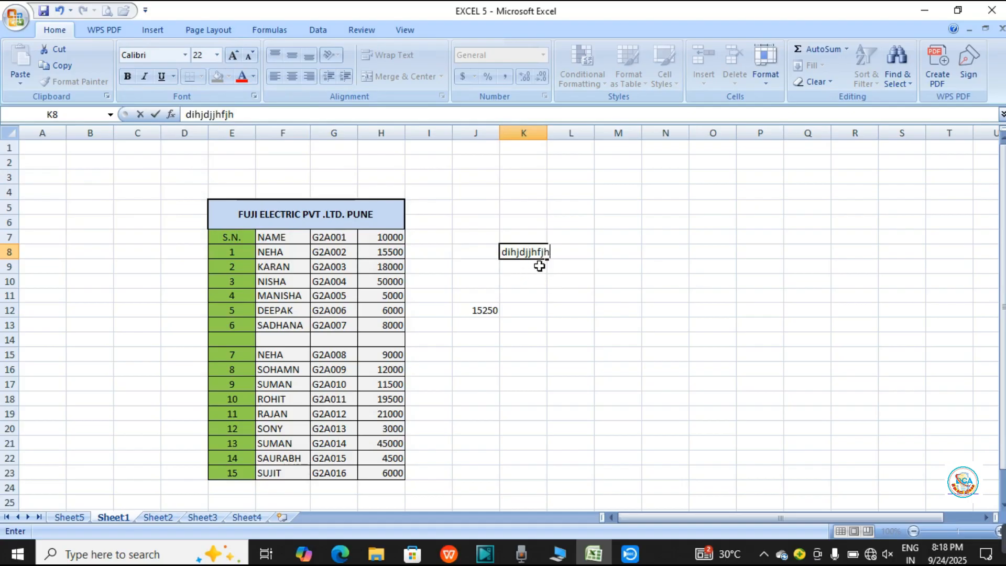
click(765, 81)
click(608, 257)
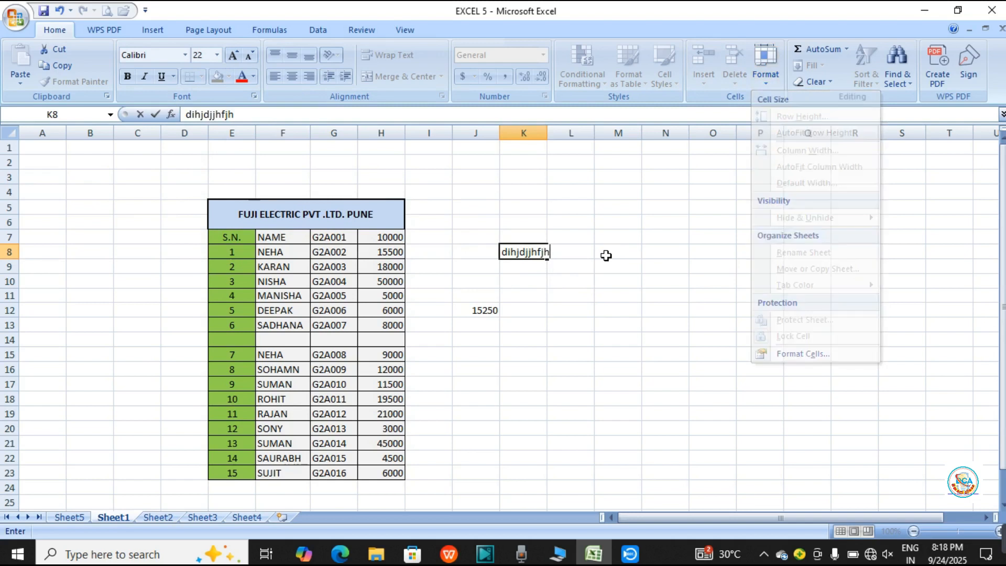
click(620, 281)
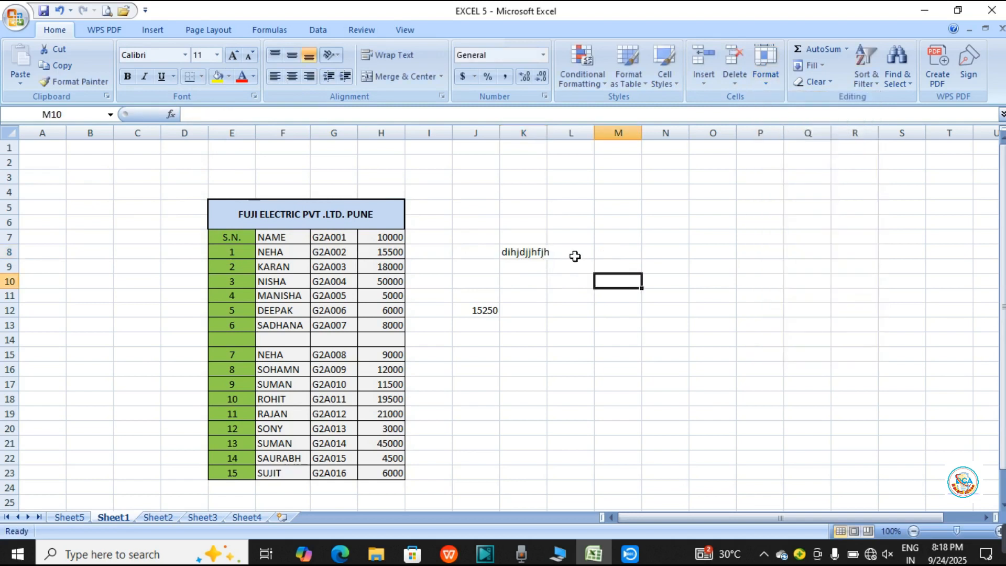
AutoFit the height of row 8 and clear the sample text from cell K8.
click(533, 250)
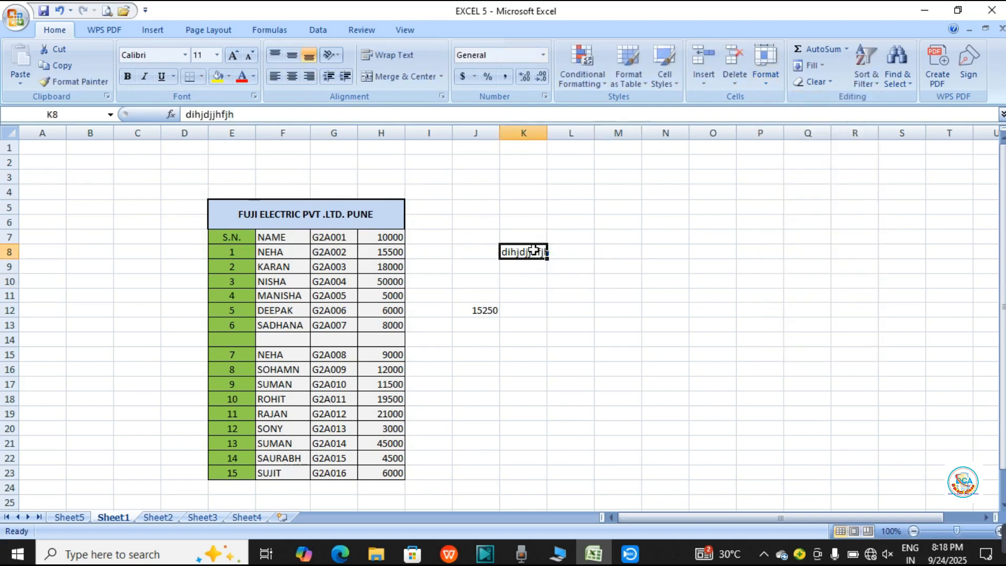
click(772, 90)
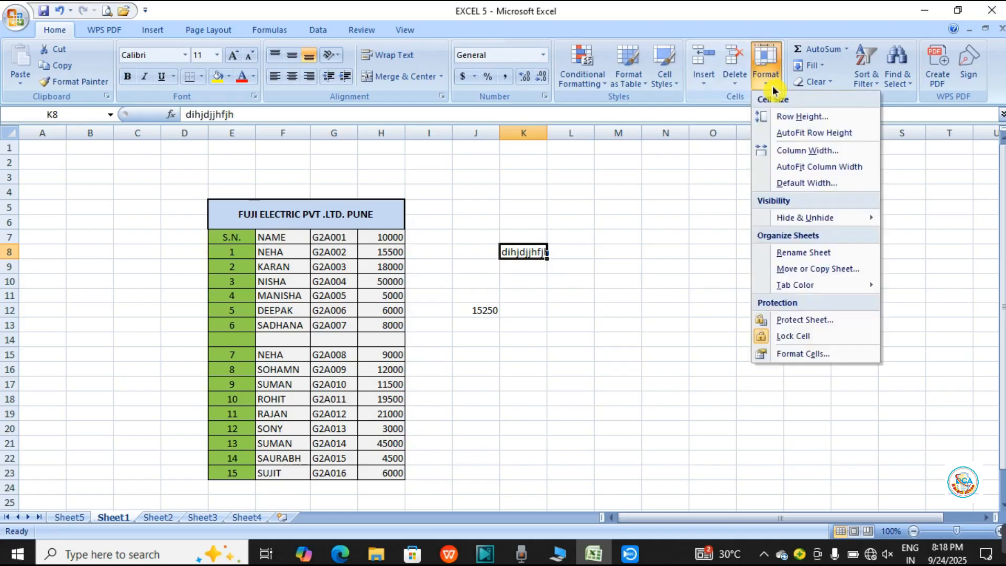
click(793, 133)
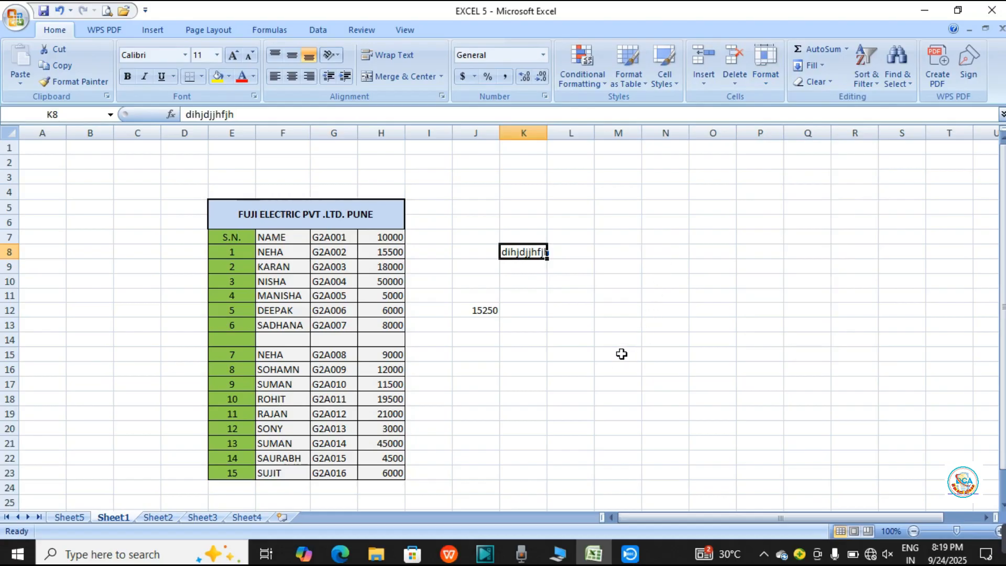
key(BackSpace)
click(662, 295)
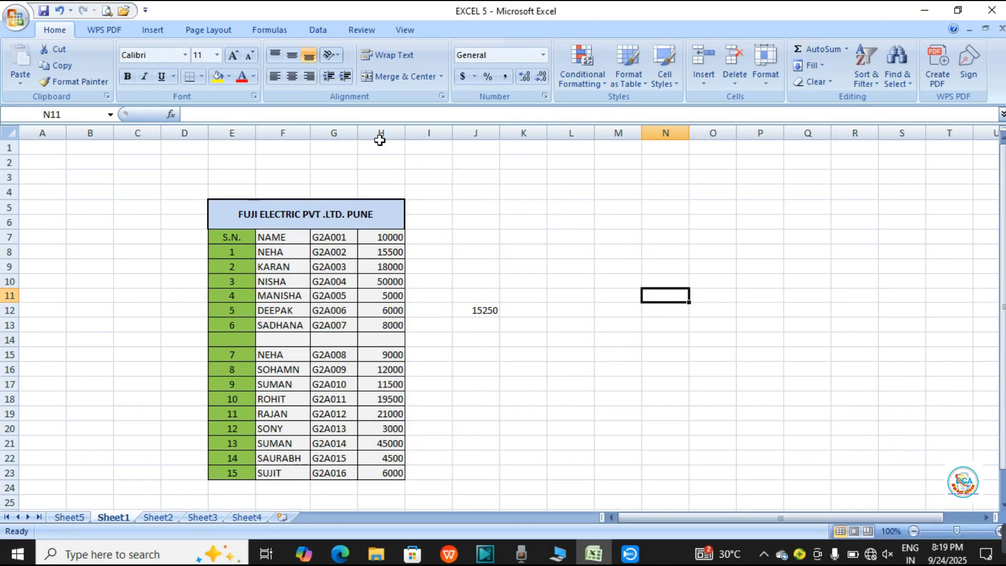
Set the width of column G to exactly 10.5.
click(346, 135)
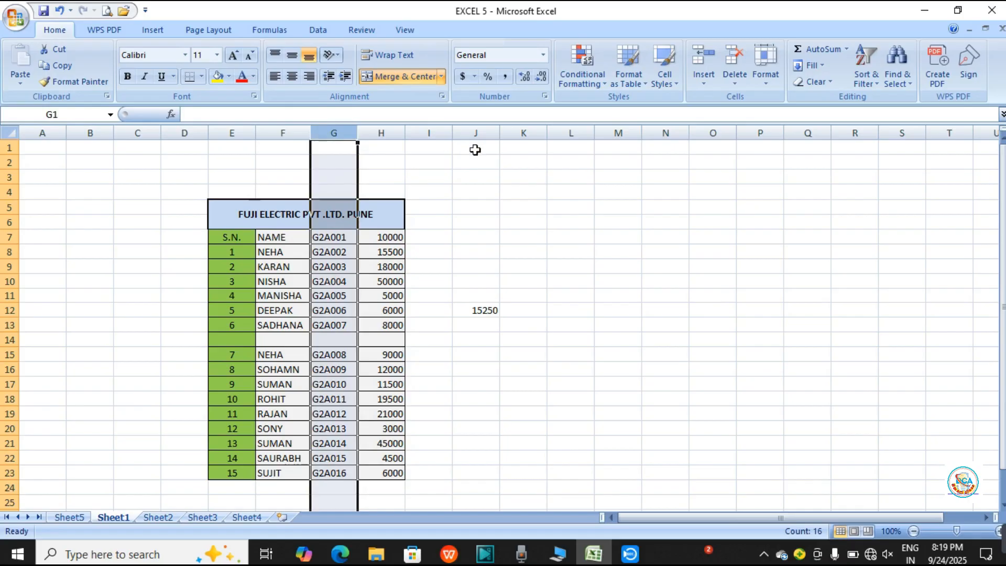
click(800, 232)
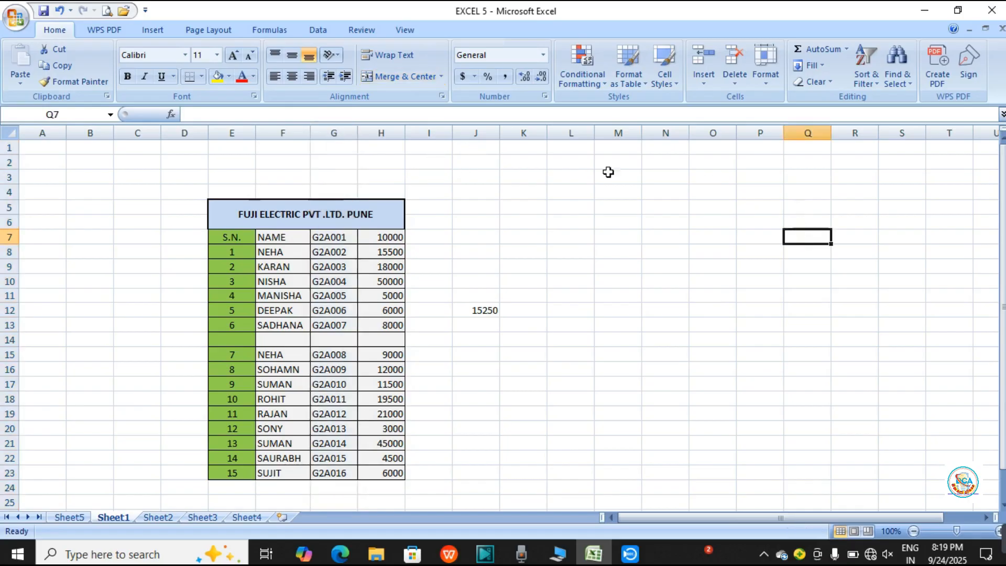
click(333, 147)
click(334, 132)
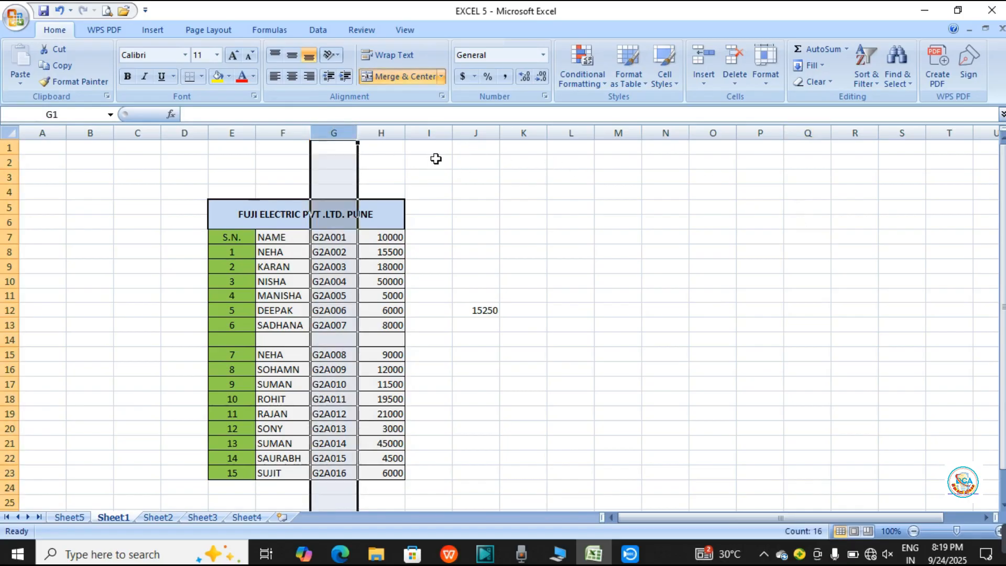
click(765, 71)
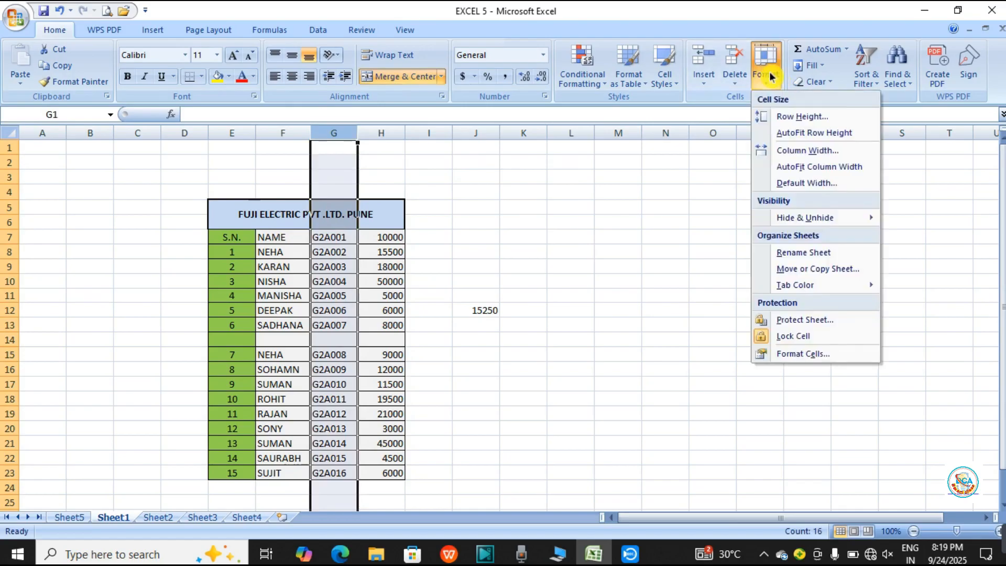
click(785, 150)
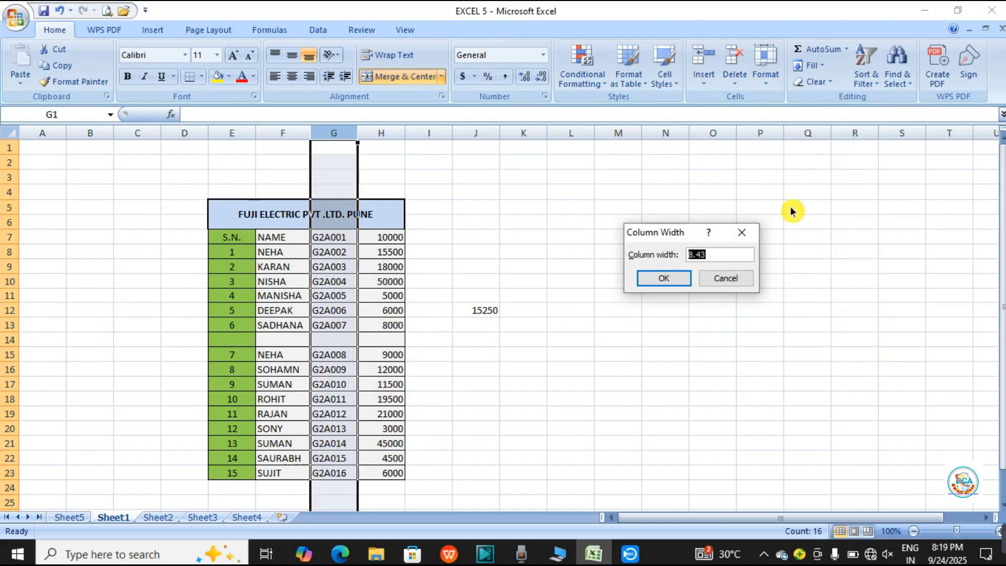
key(BackSpace)
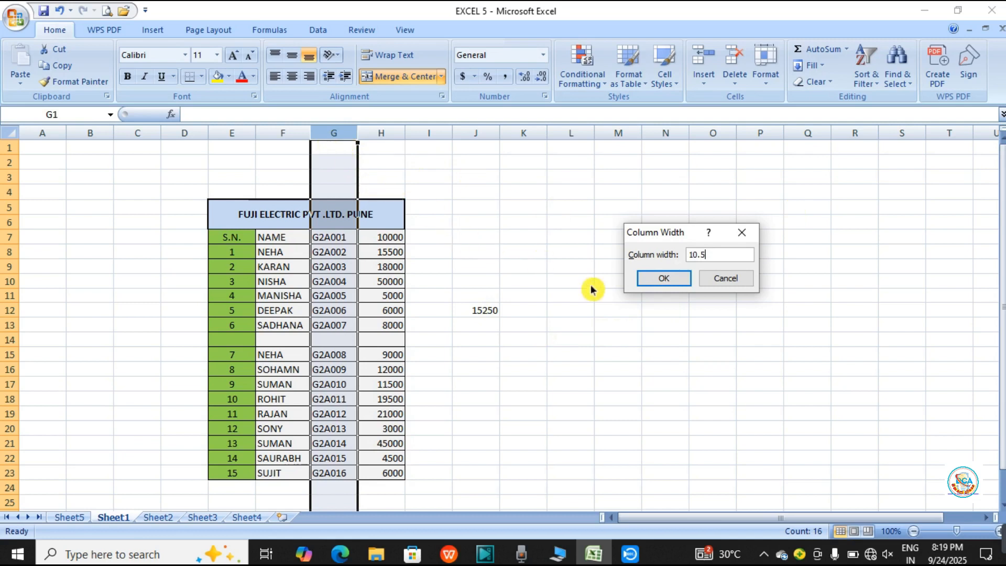
click(665, 282)
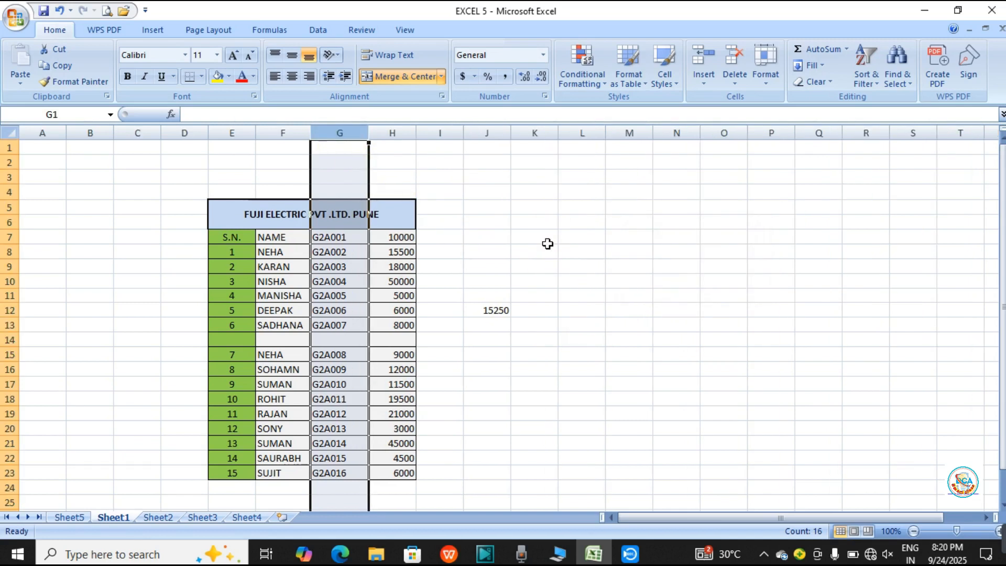
click(628, 255)
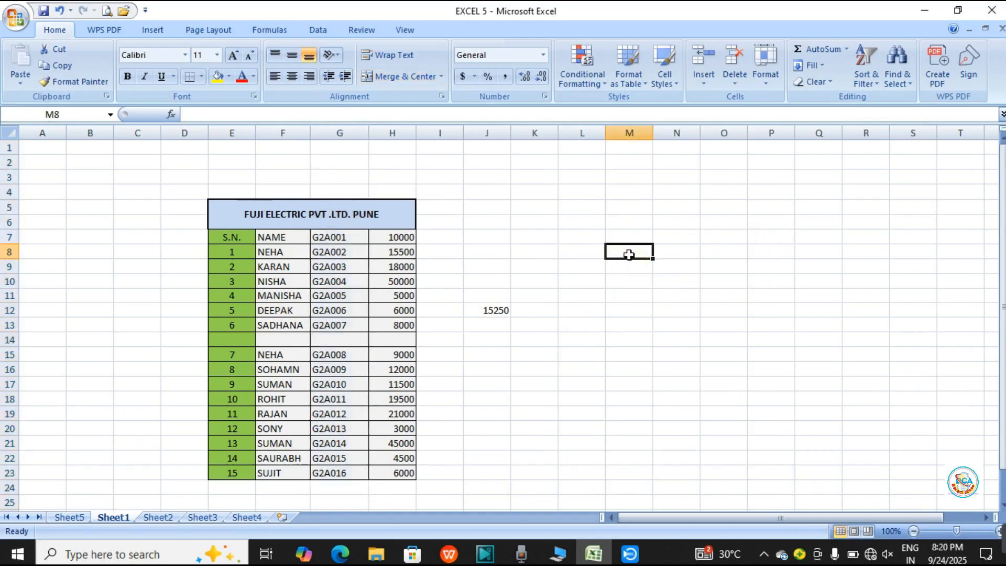
click(339, 125)
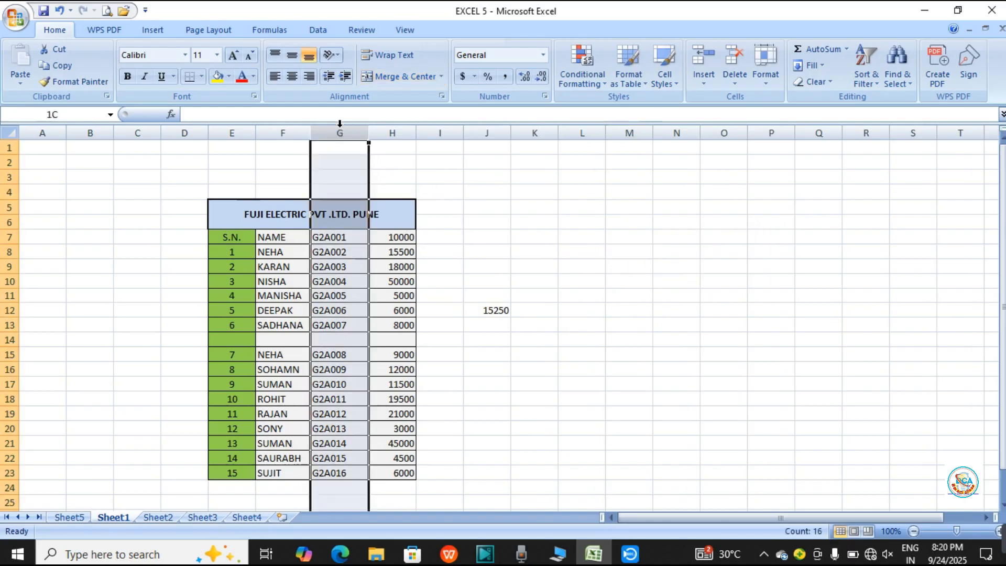
click(560, 206)
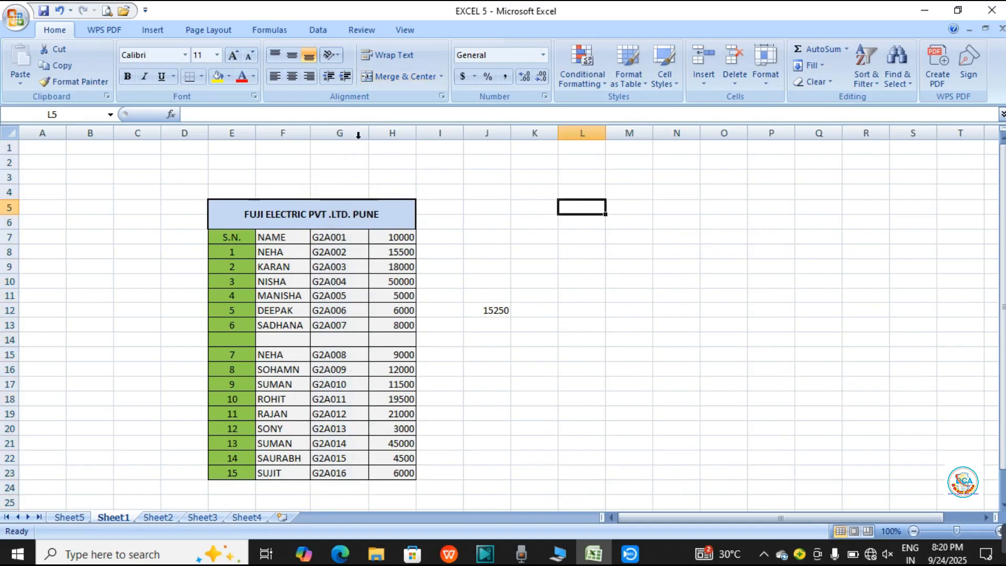
Set the width of column F, which holds the names, to 5.
click(278, 134)
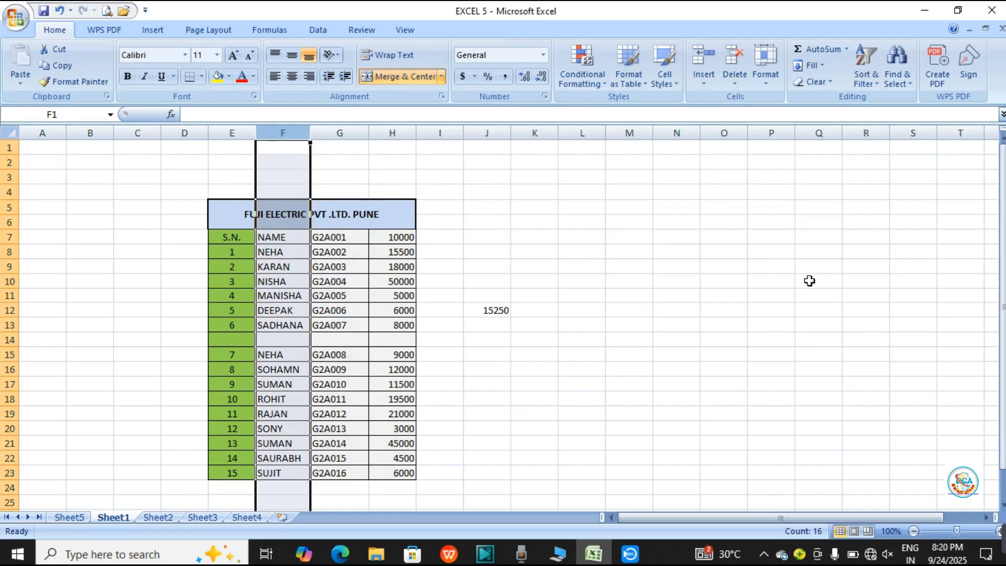
click(775, 81)
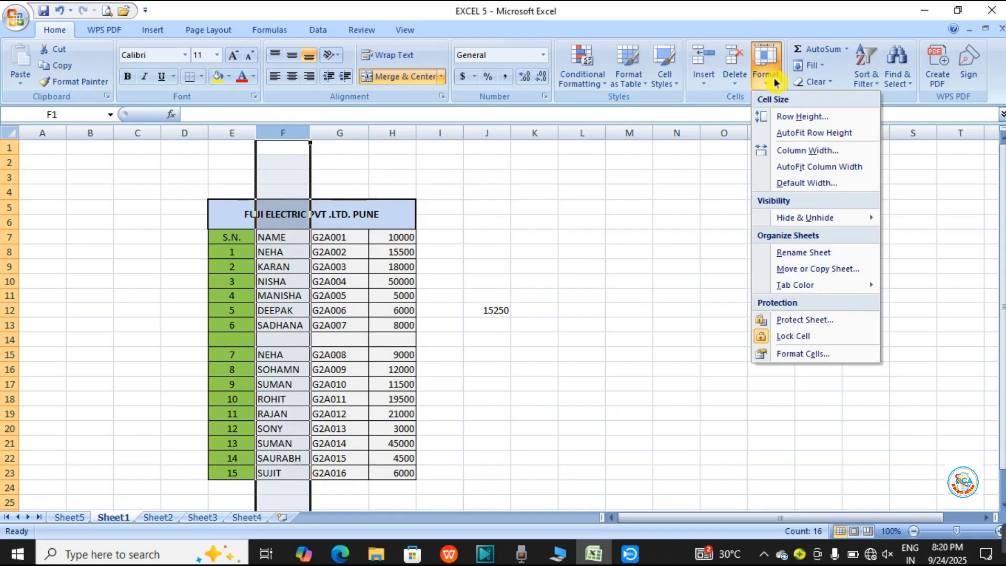
click(797, 152)
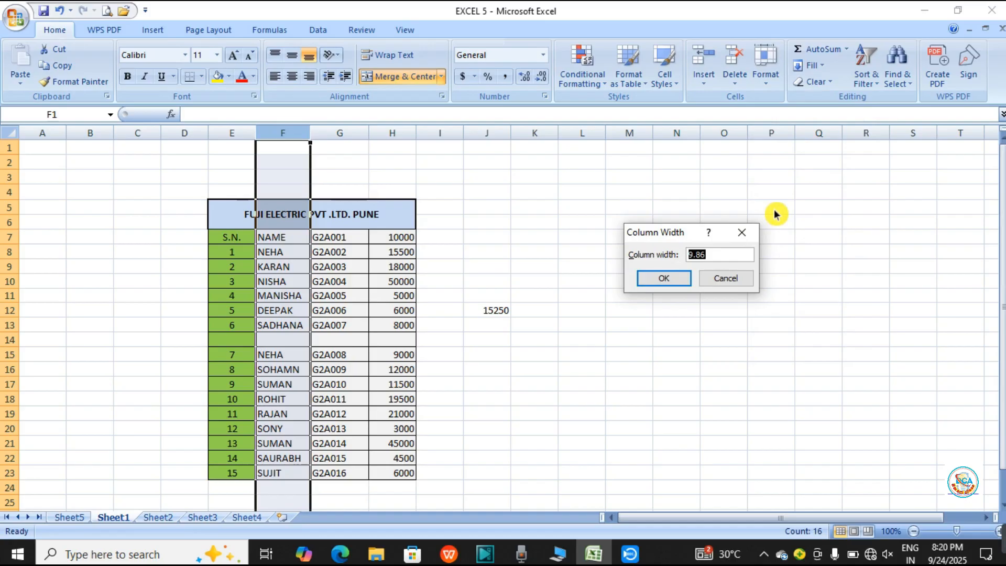
key(BackSpace)
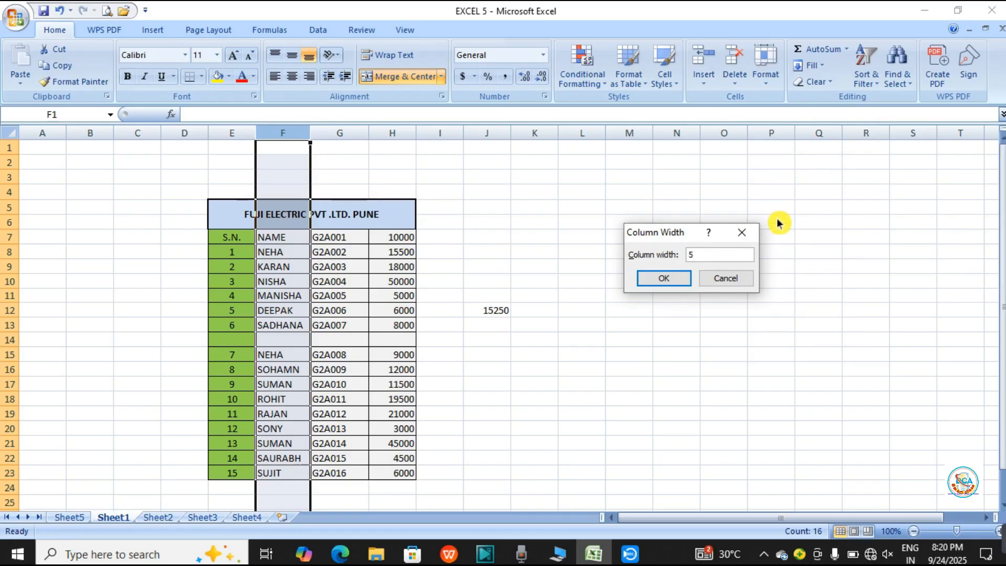
click(663, 278)
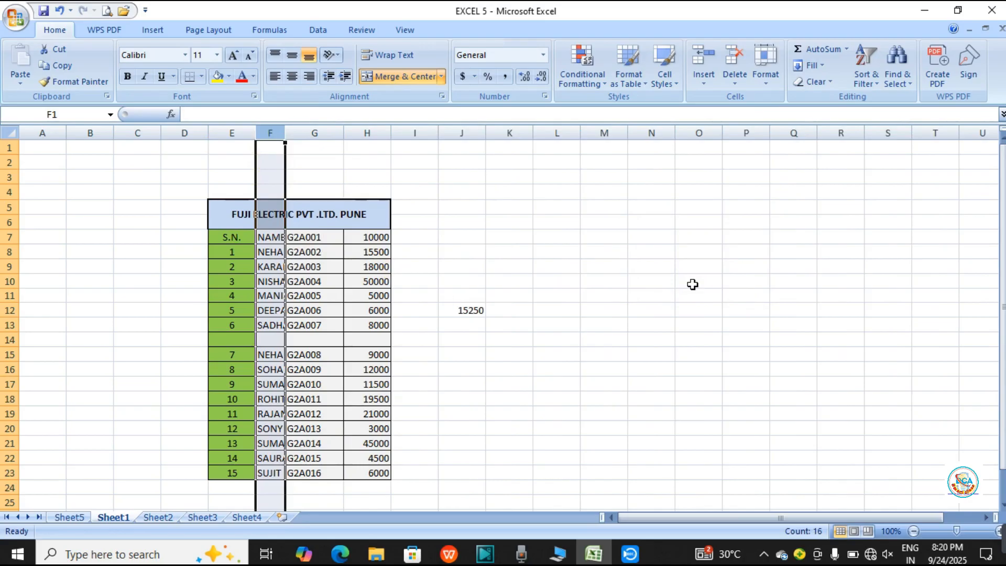
click(751, 267)
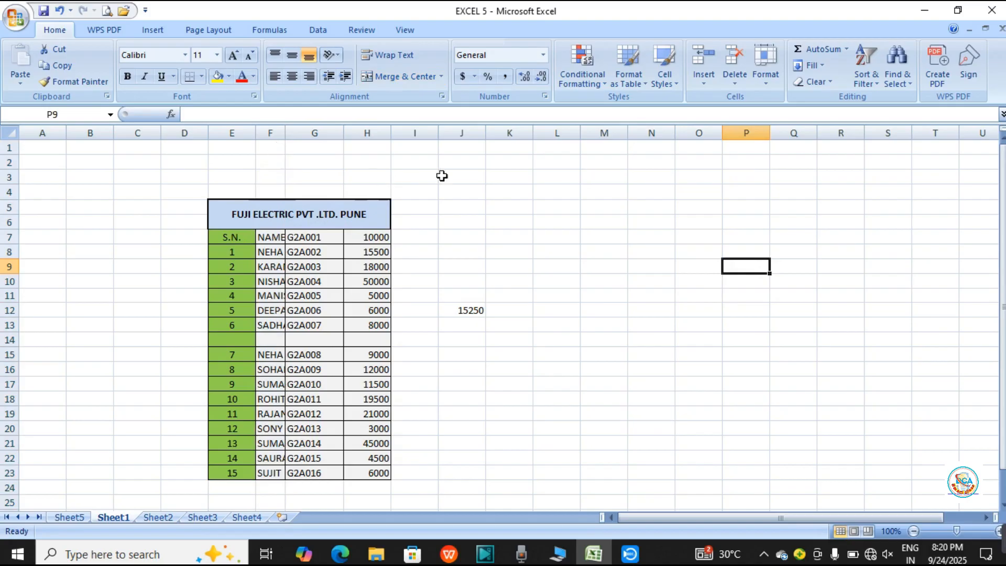
AutoFit the width of column F to its contents.
click(271, 133)
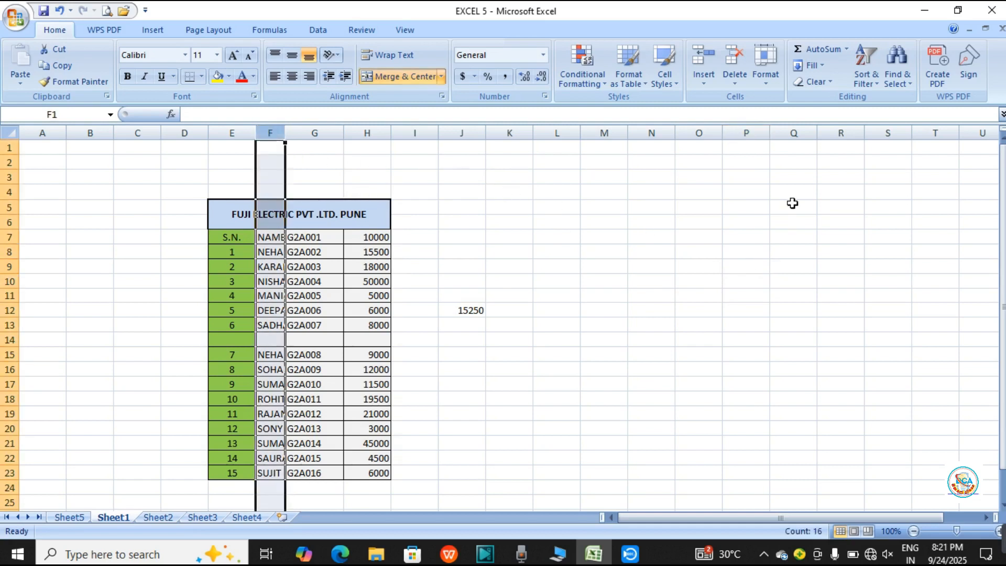
click(761, 83)
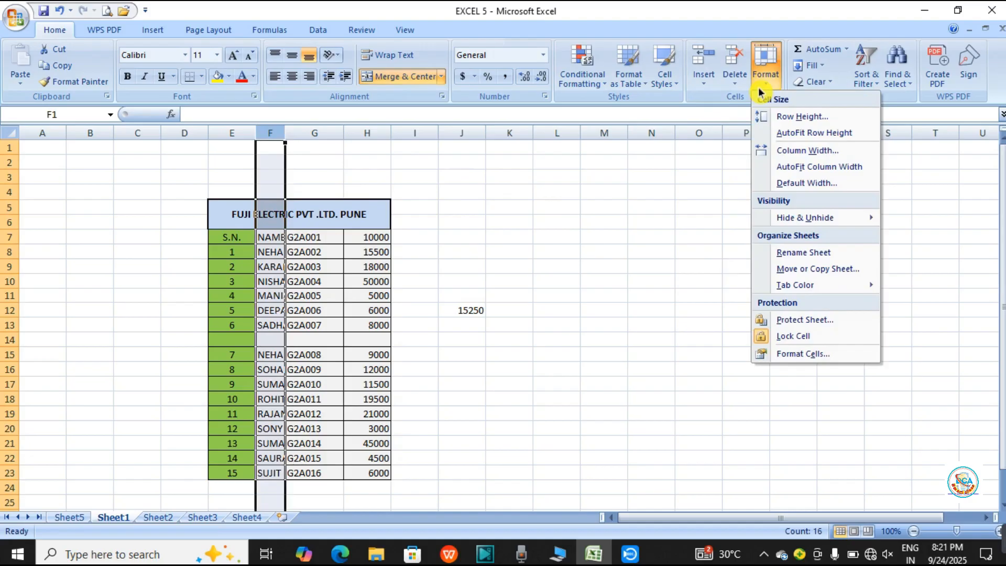
click(782, 168)
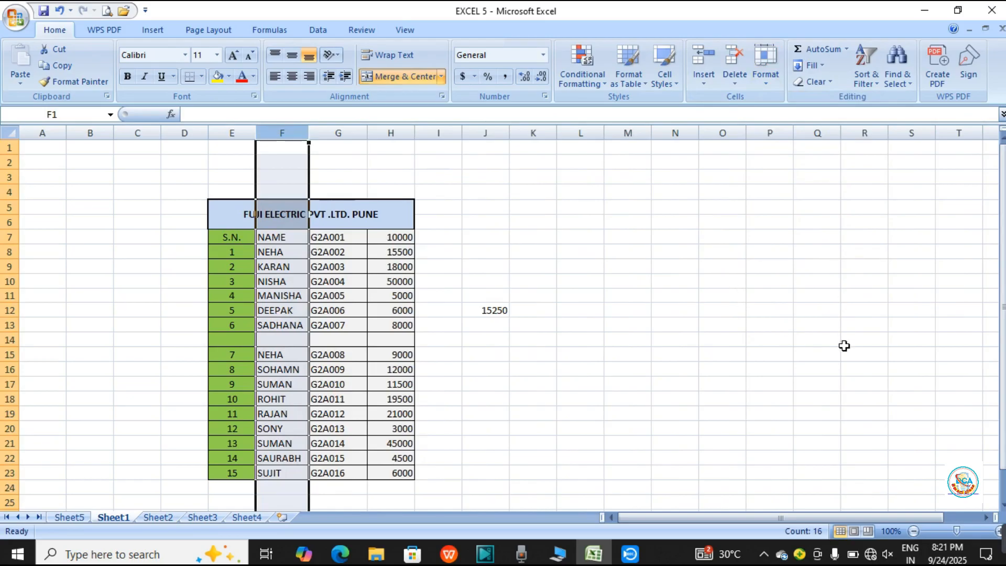
click(768, 82)
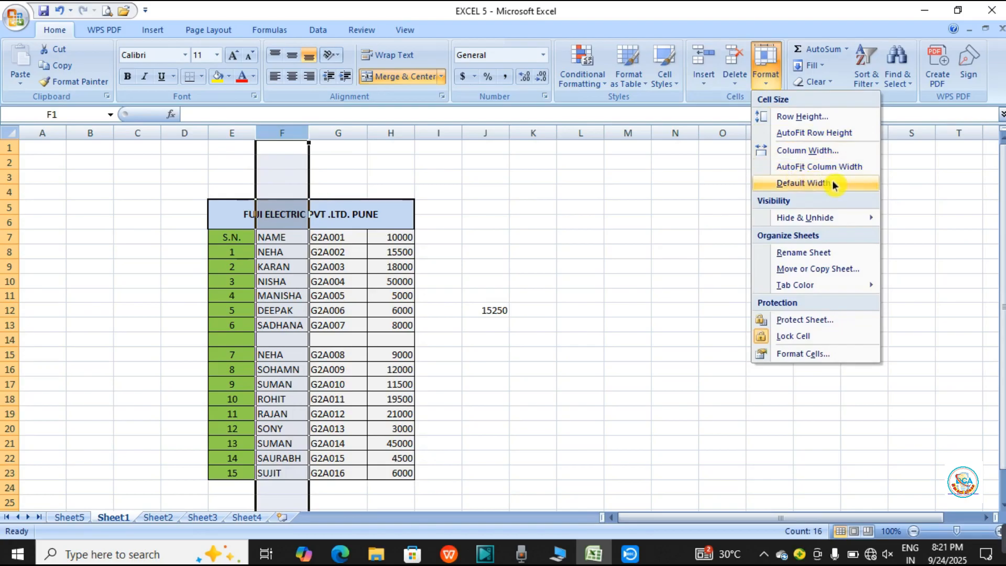
click(598, 287)
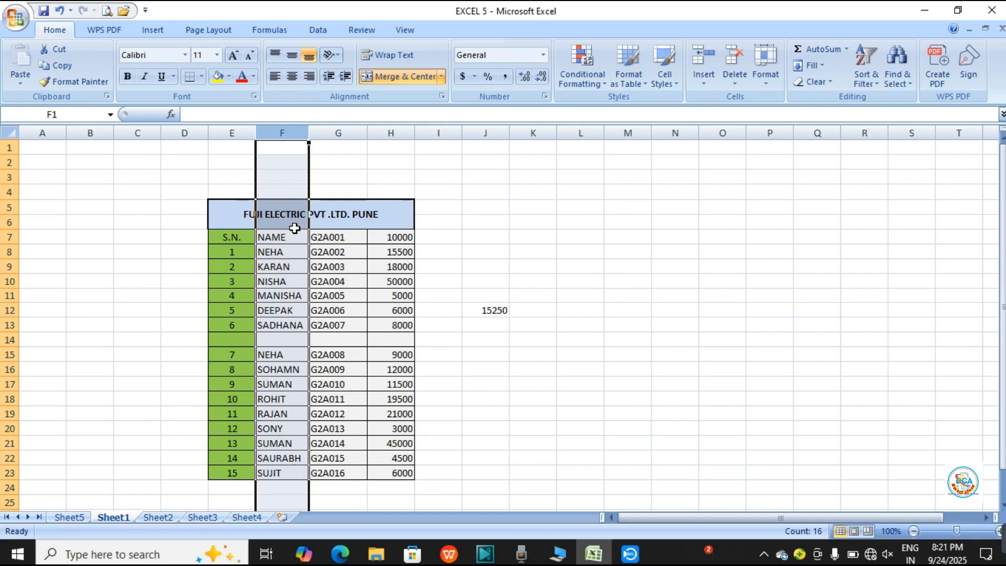
click(641, 281)
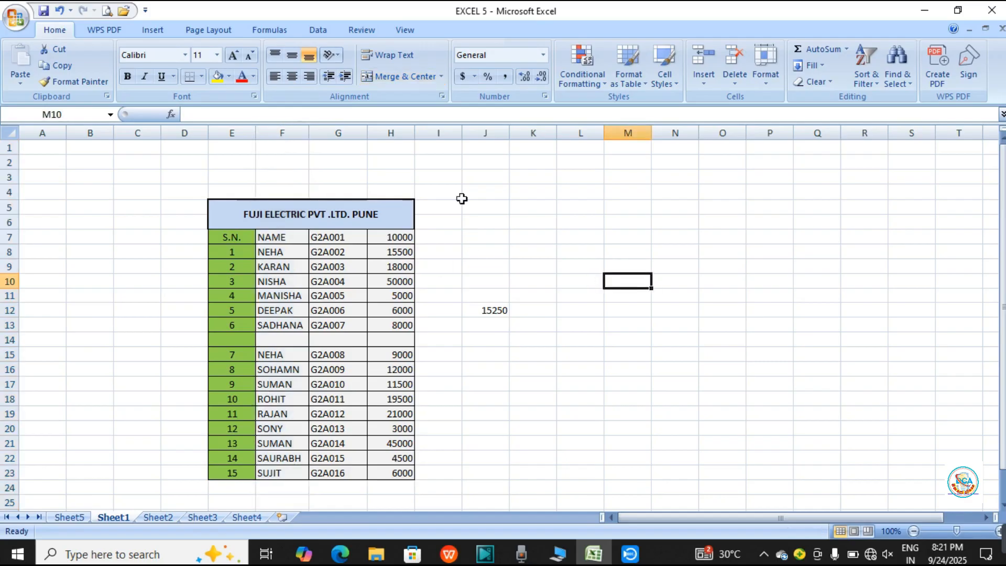
Check the sheet's standard column width with column G selected, closing the setting without entering a new value.
click(359, 134)
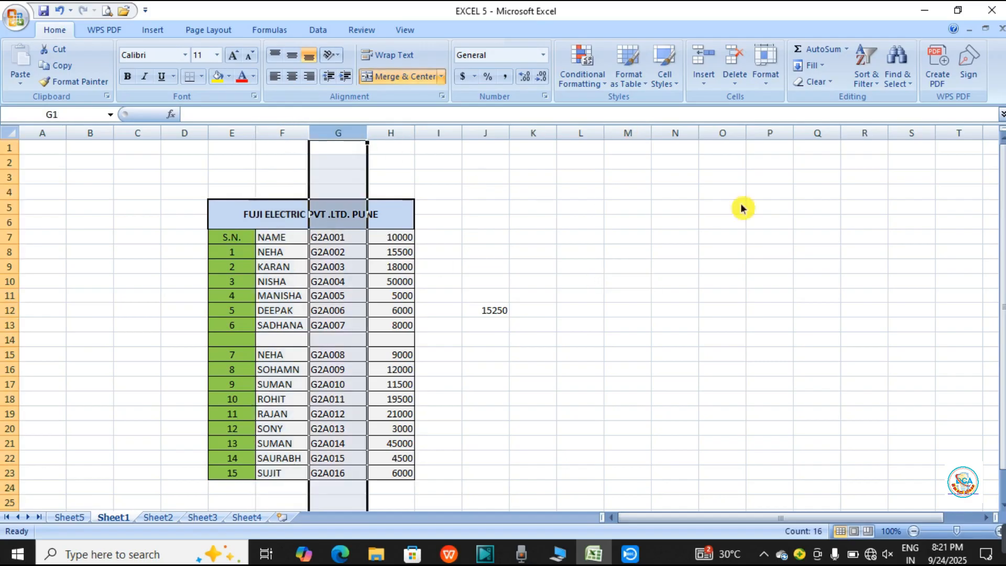
click(768, 71)
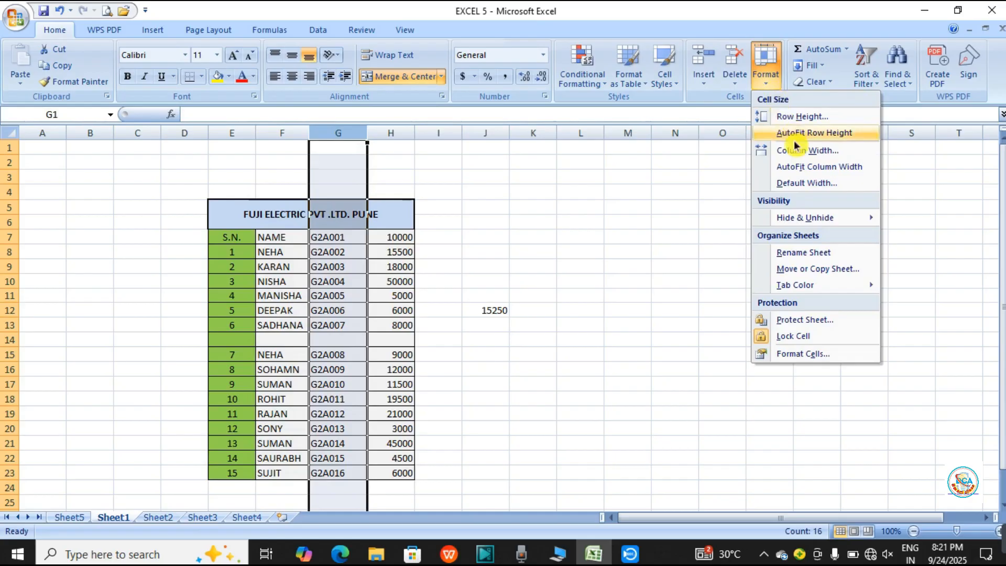
click(808, 183)
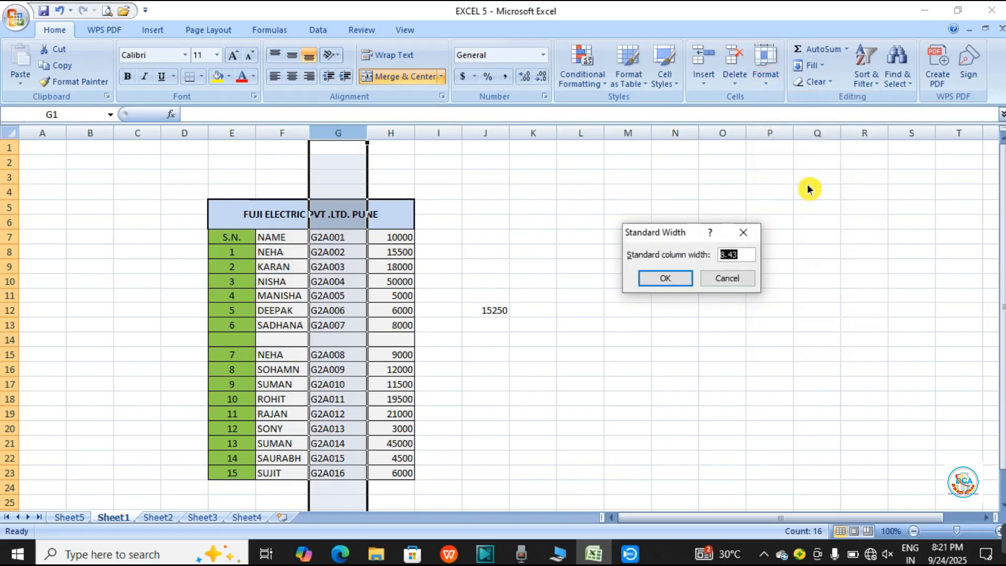
click(661, 276)
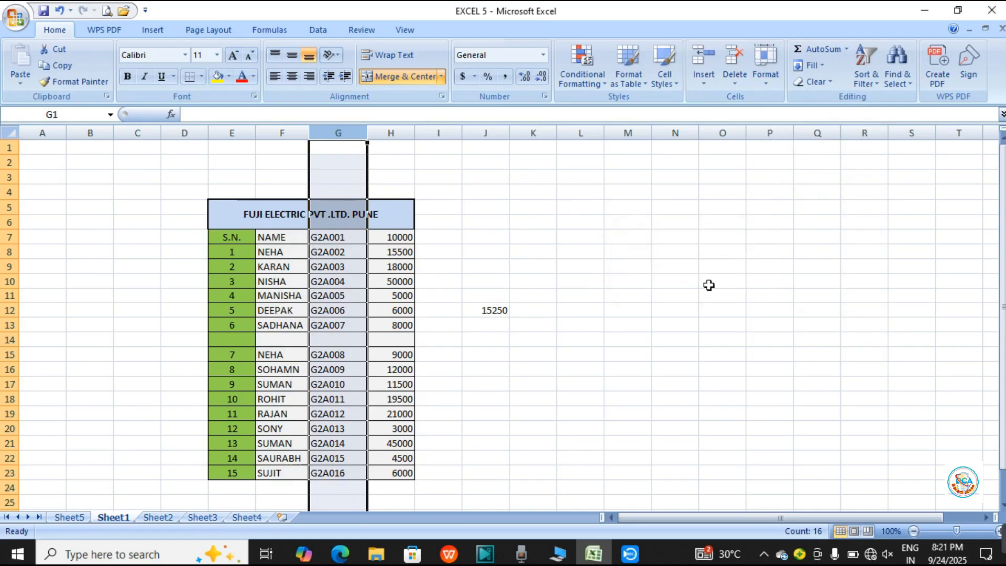
click(761, 93)
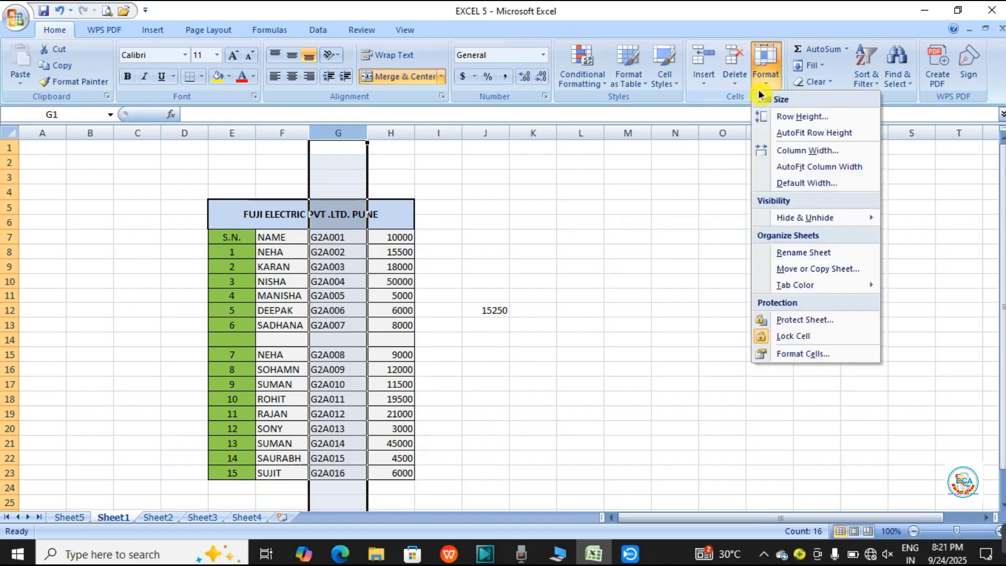
click(794, 183)
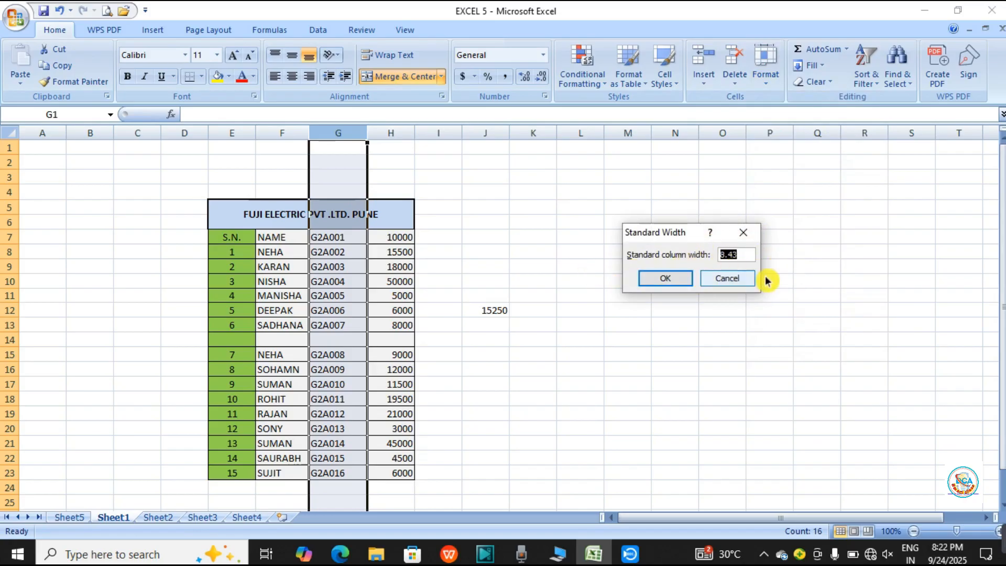
click(740, 238)
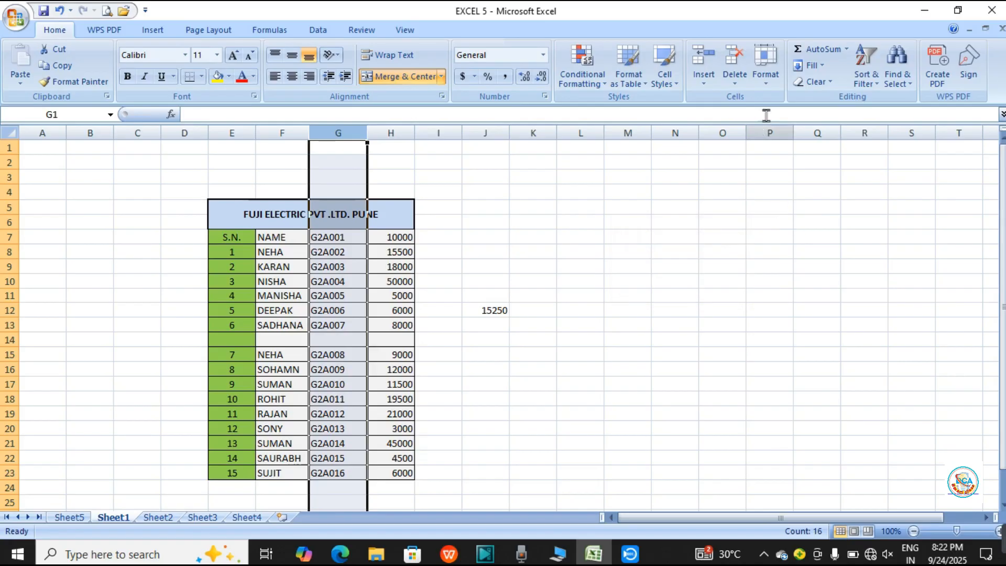
Set the default column width of Sheet1 to 10.
click(767, 68)
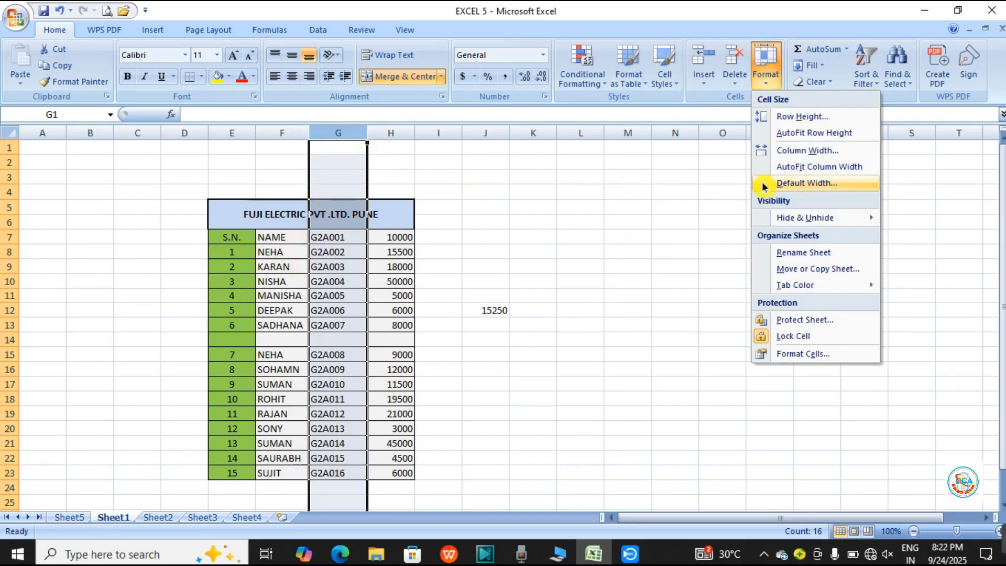
click(808, 184)
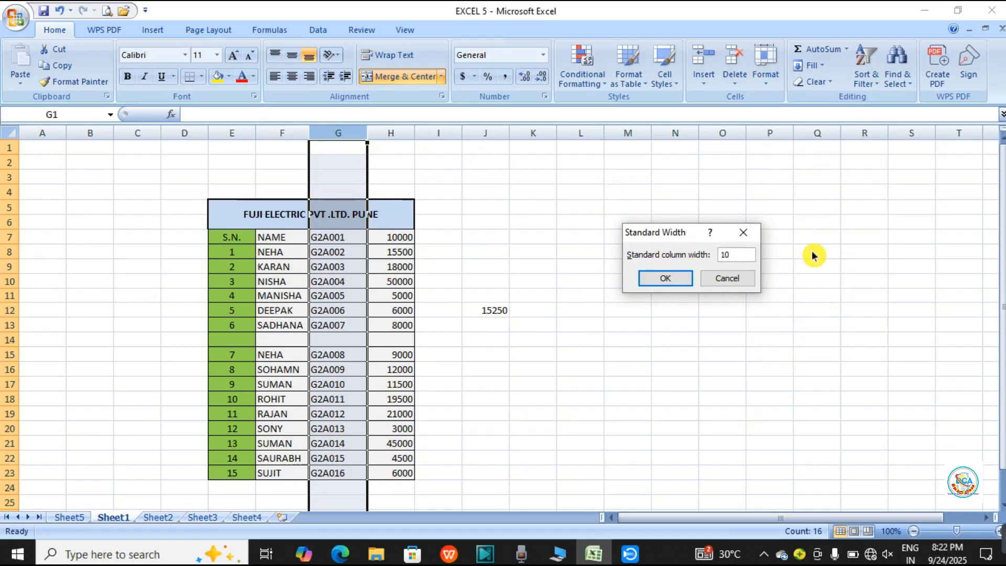
text(10)
click(667, 283)
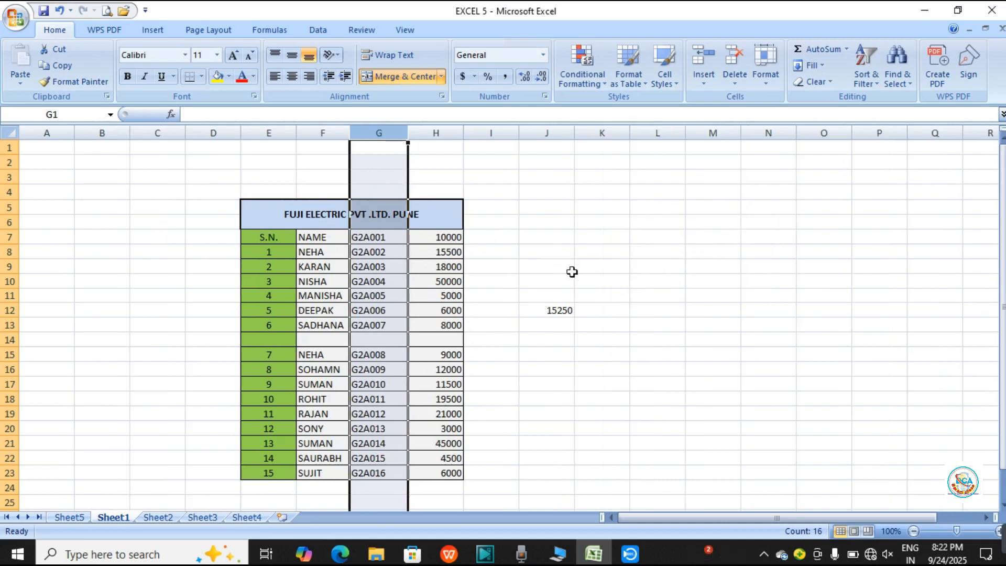
Select row 12 and set the sheet's default column width to 15.
click(16, 309)
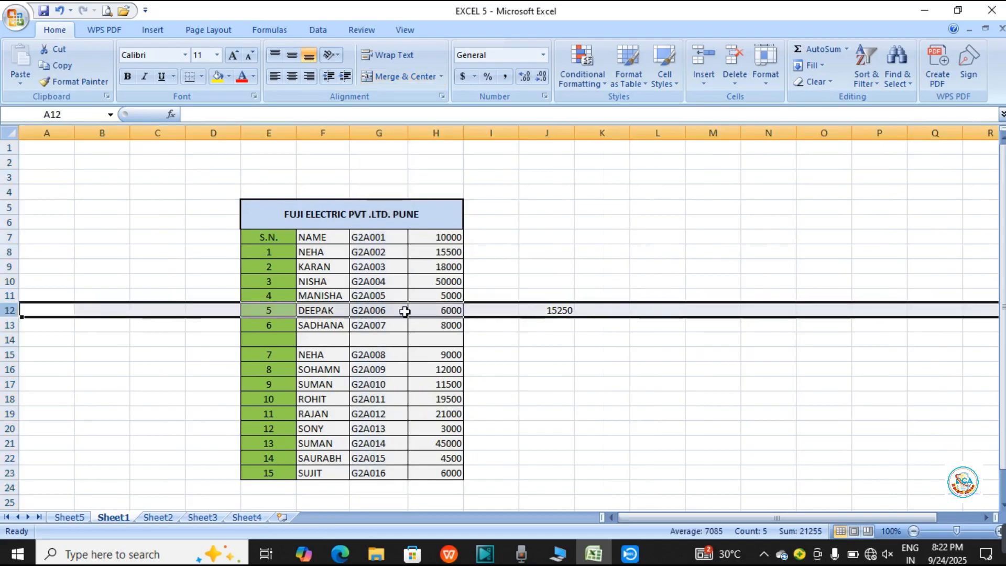
click(769, 89)
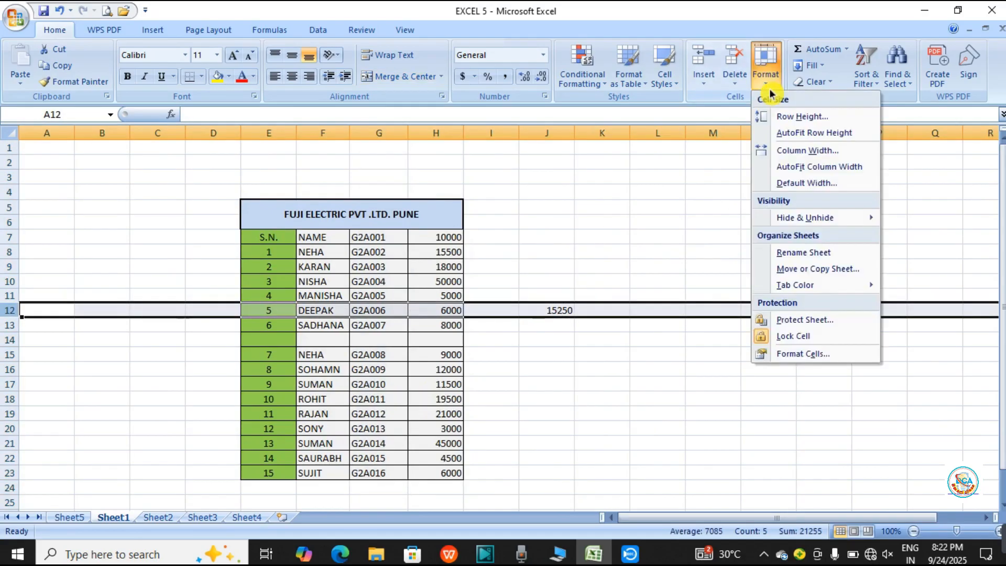
click(779, 182)
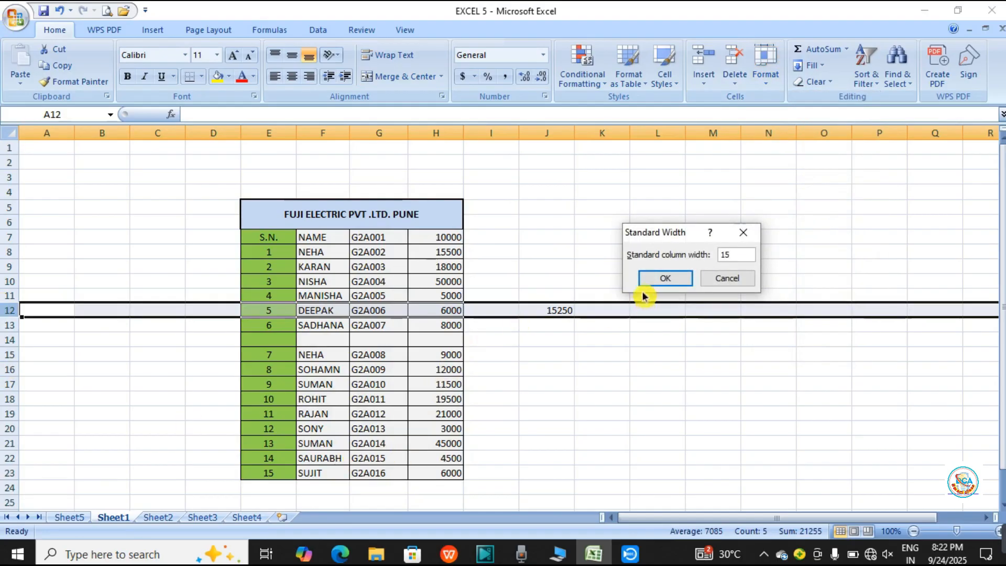
click(657, 280)
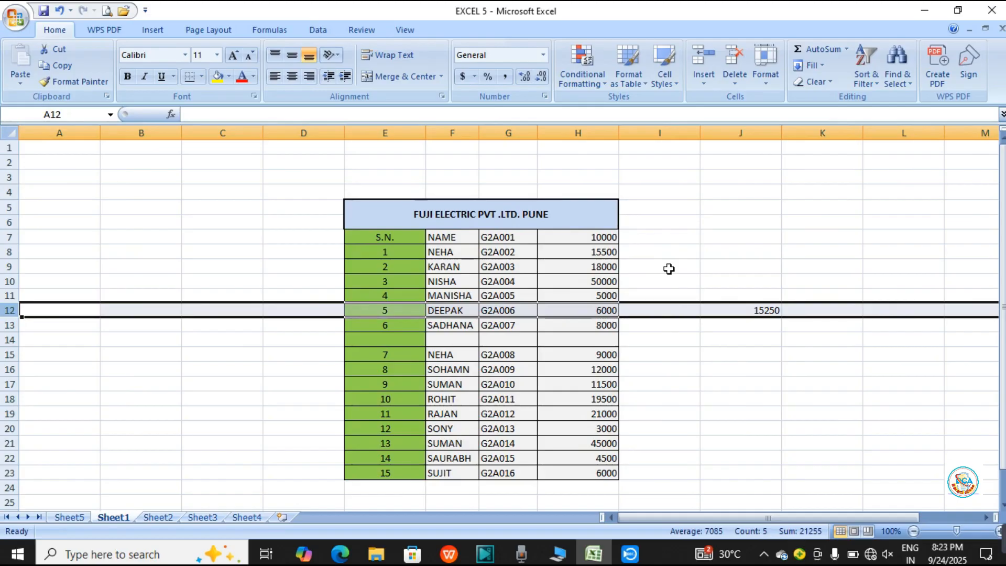
Undo both default column width changes and redo them to compare the layouts.
key(ctrl+z)
key(ctrl+z)
key(ctrl+z)
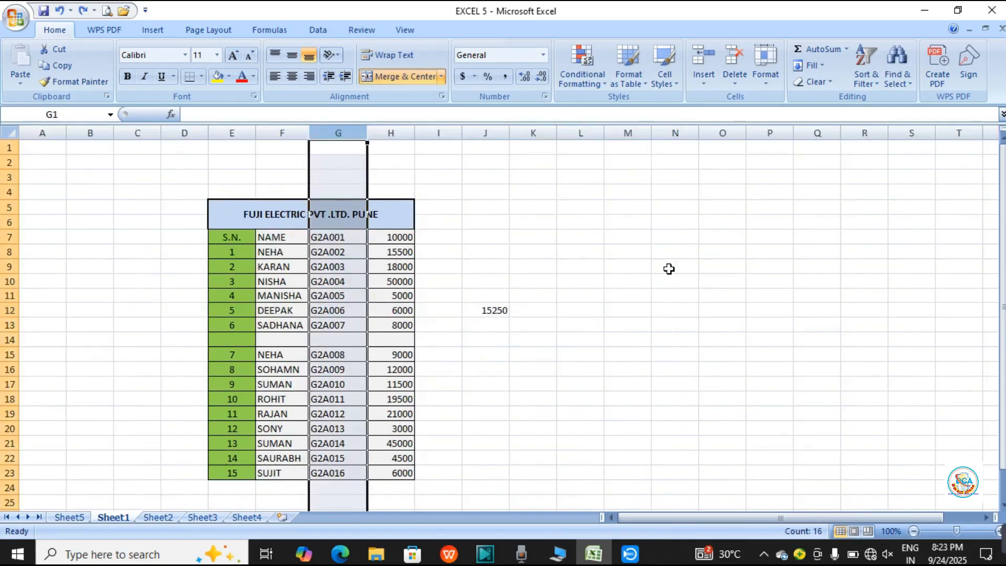
key(ctrl+y)
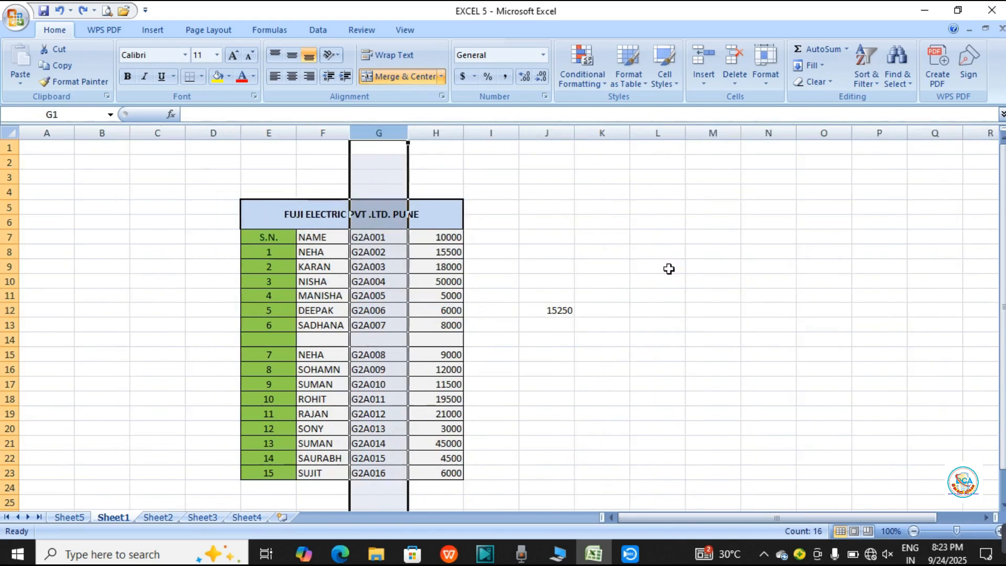
key(ctrl+y)
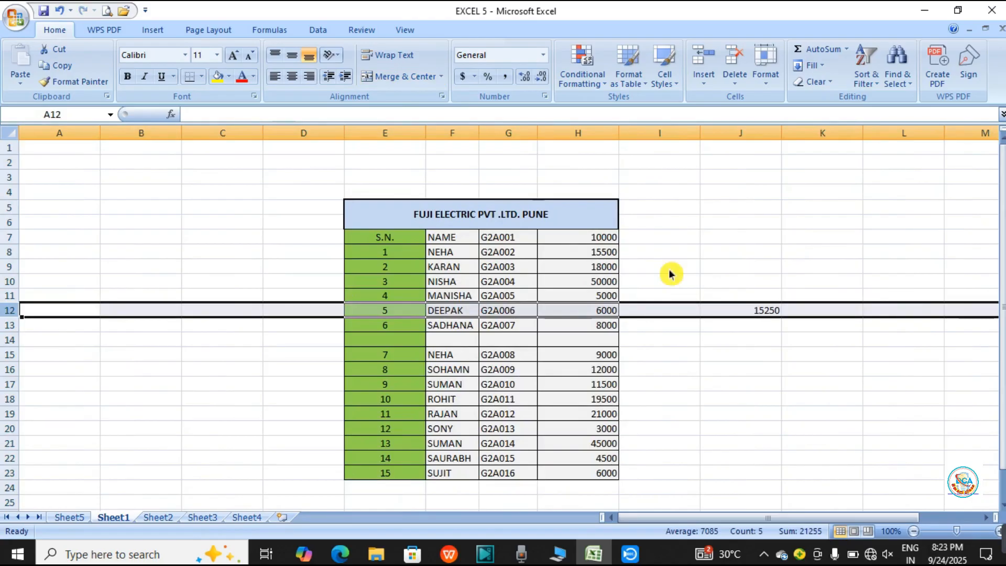
Undo the redone default width changes and deselect column G by selecting cell M10.
key(ctrl+z)
key(ctrl+z)
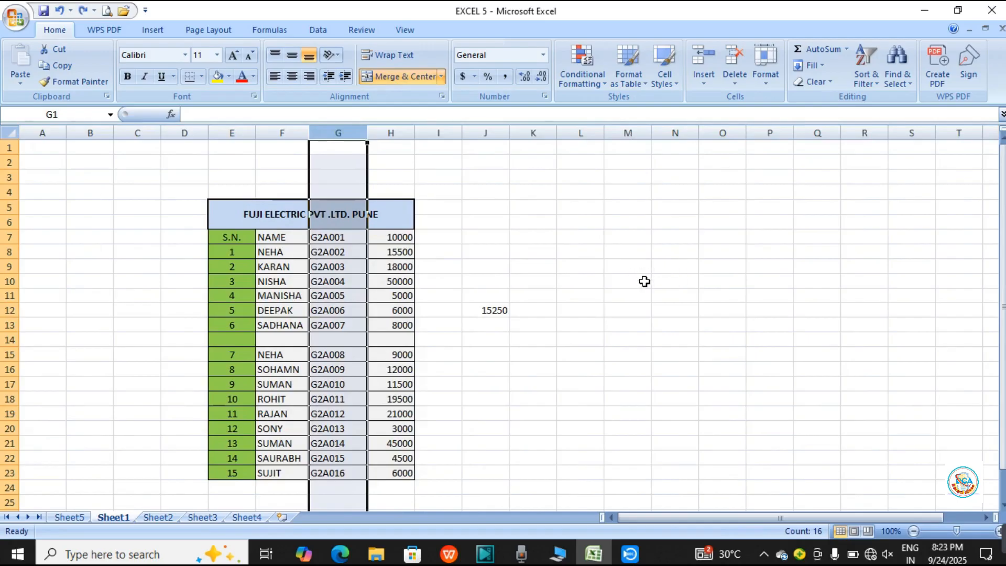
click(644, 282)
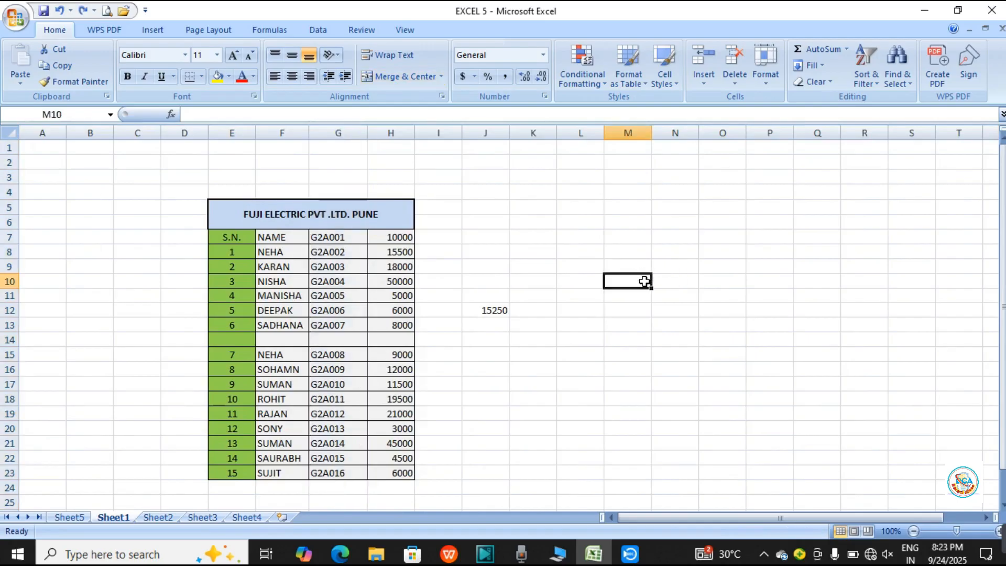
click(766, 63)
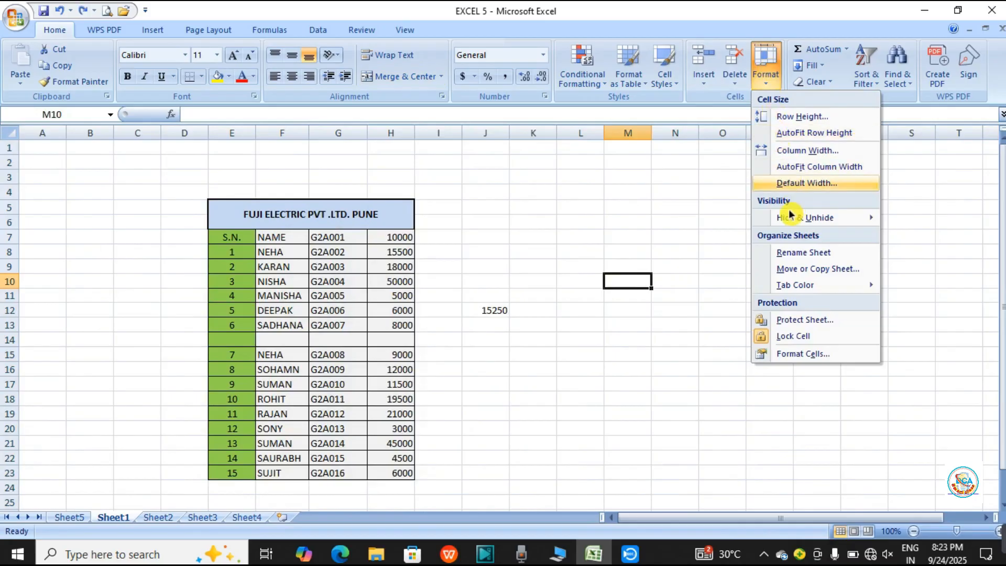
mouse_move(792, 223)
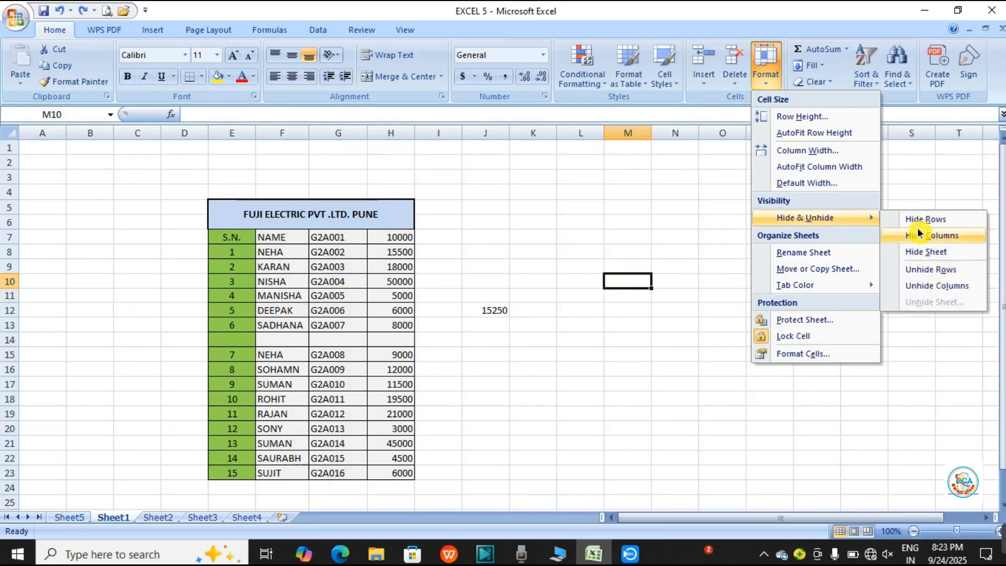
click(539, 365)
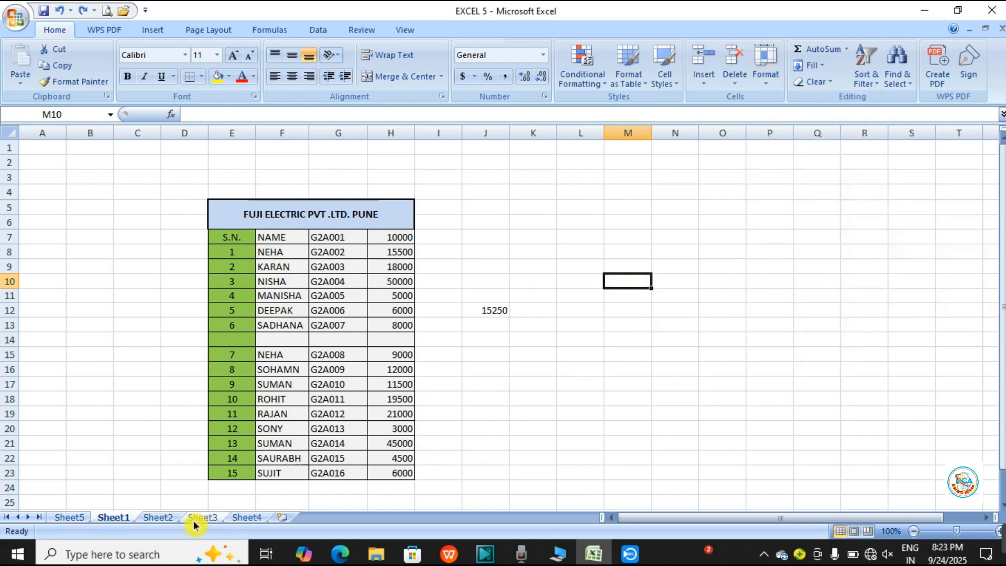
Hide rows 6 through 10 of the student marks table on Sheet3.
click(154, 518)
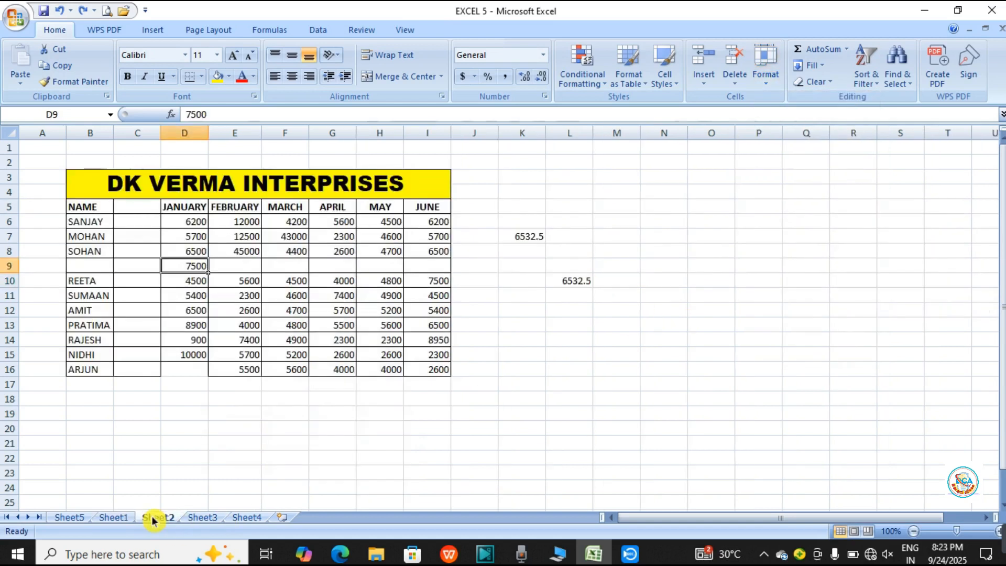
click(196, 518)
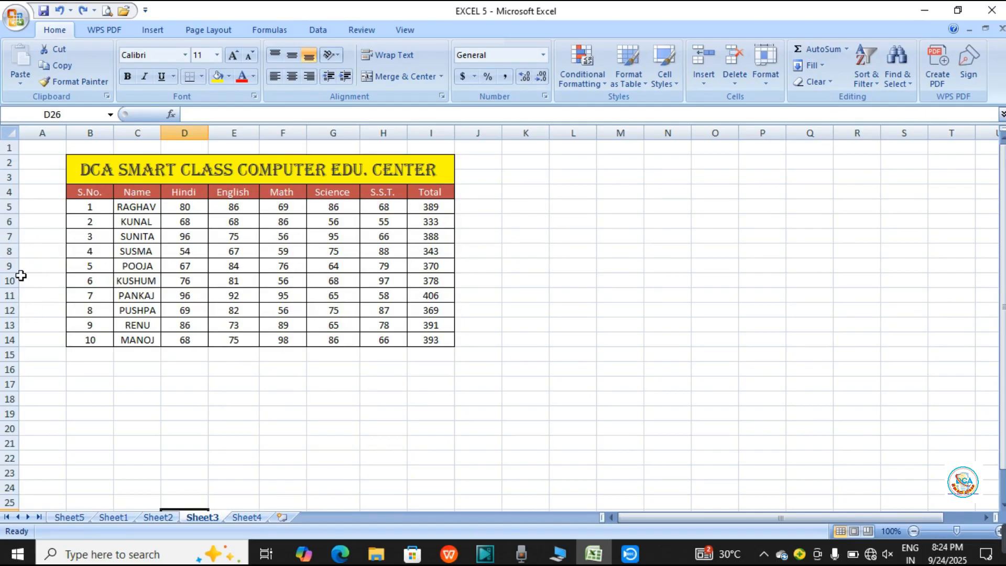
click(10, 226)
click(8, 222)
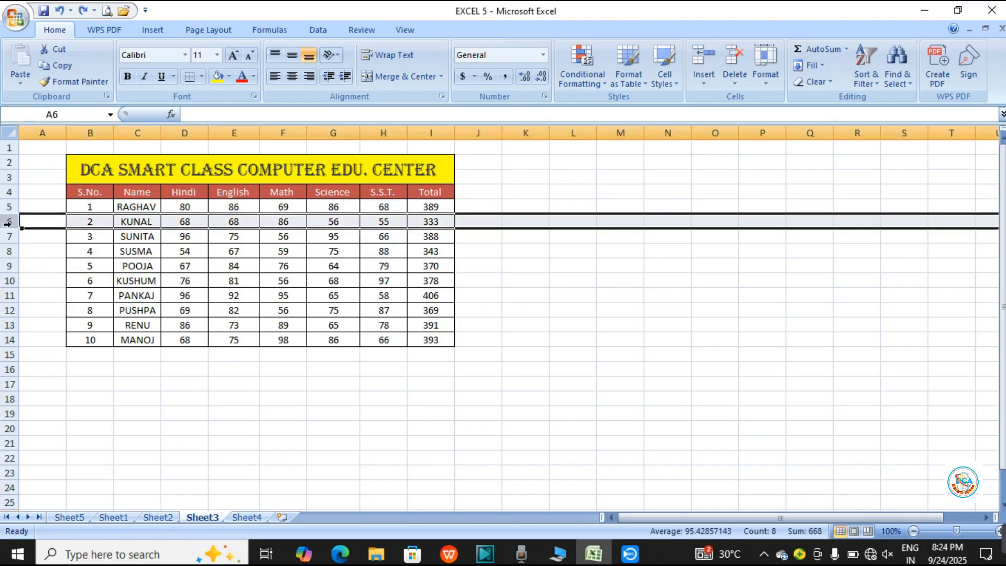
shift+click(3, 281)
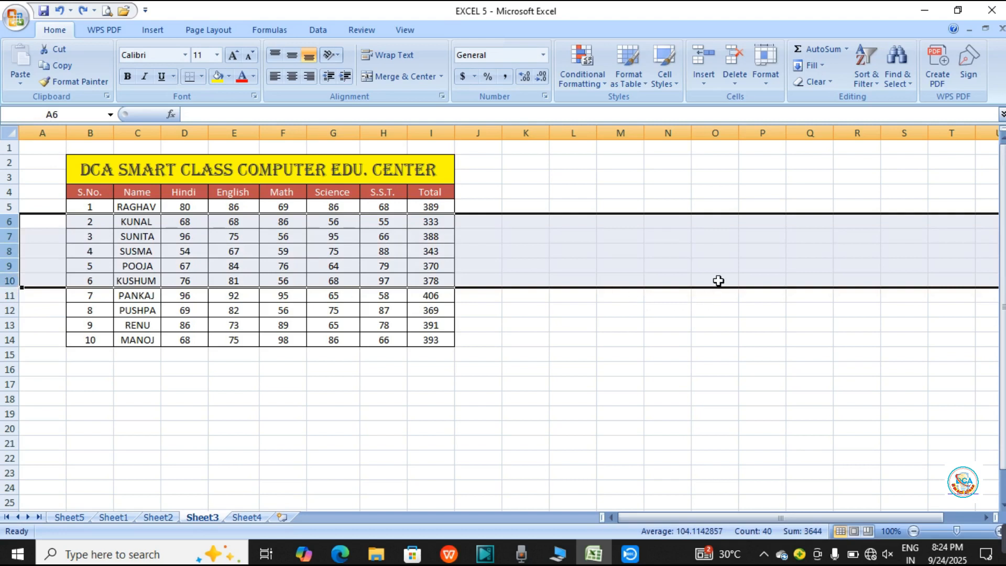
click(775, 74)
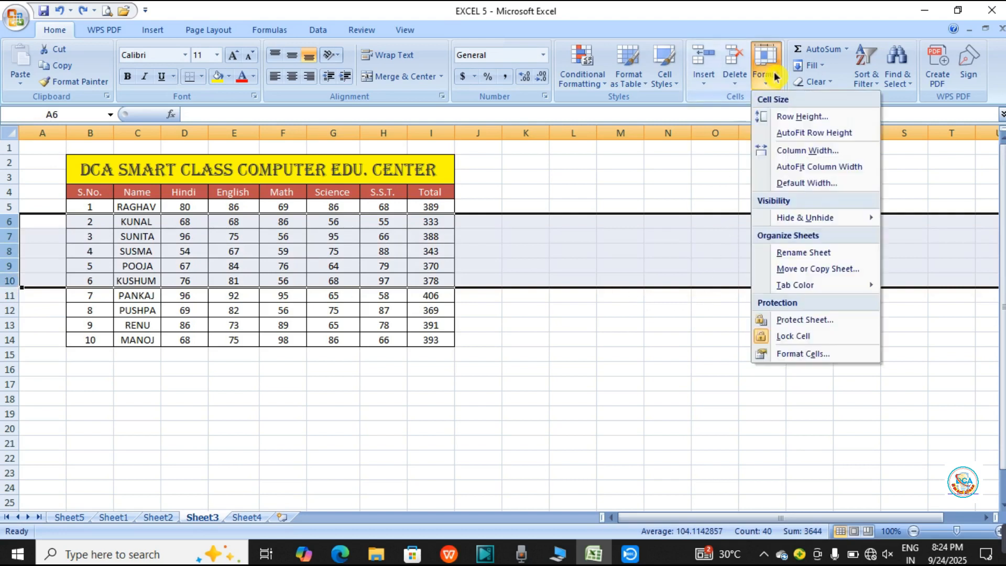
mouse_move(850, 224)
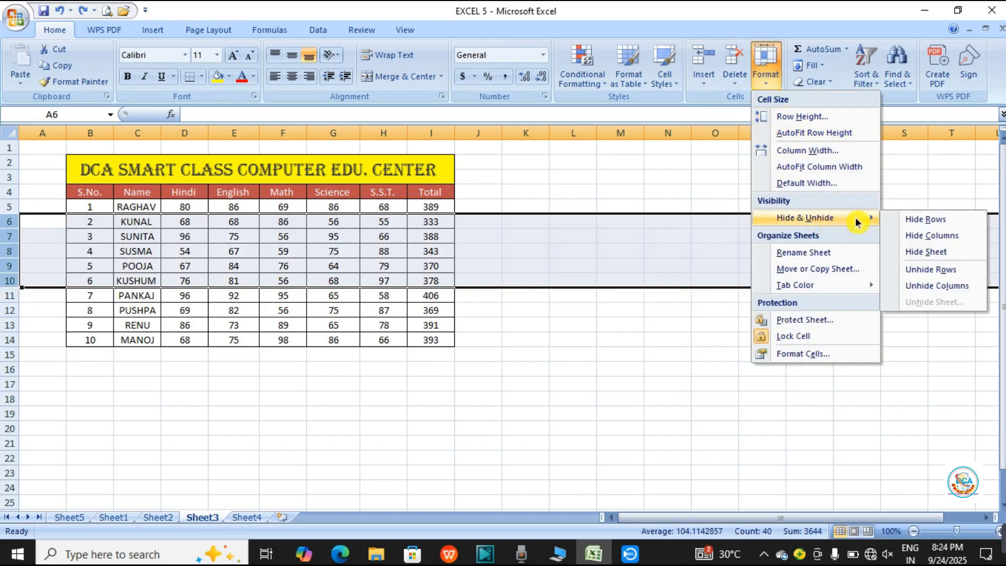
click(902, 217)
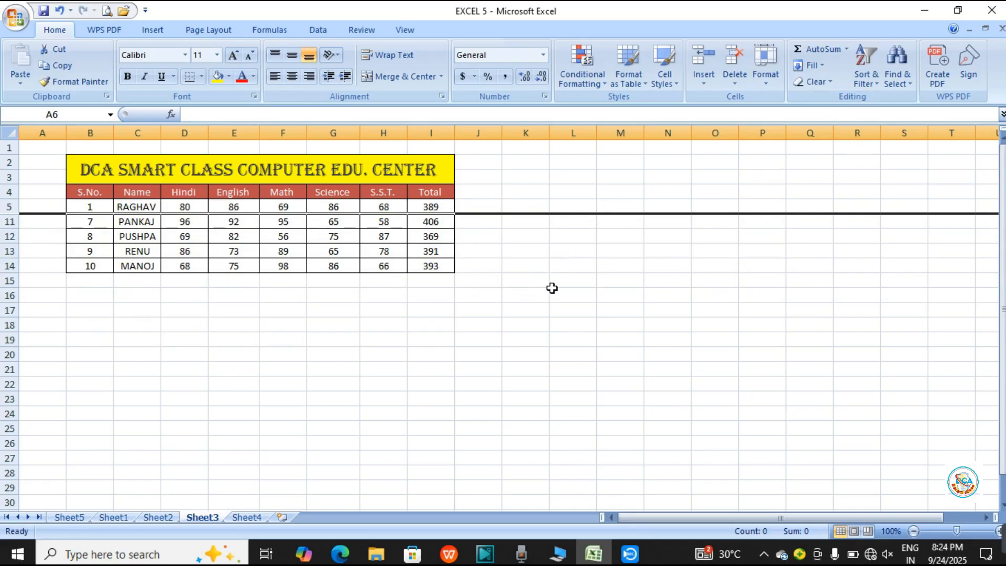
Unhide the hidden rows 6 to 10 by selecting the marks table from the S.No. header through the last Total cell.
drag(552, 287, 574, 295)
drag(82, 194, 204, 237)
drag(304, 244, 426, 264)
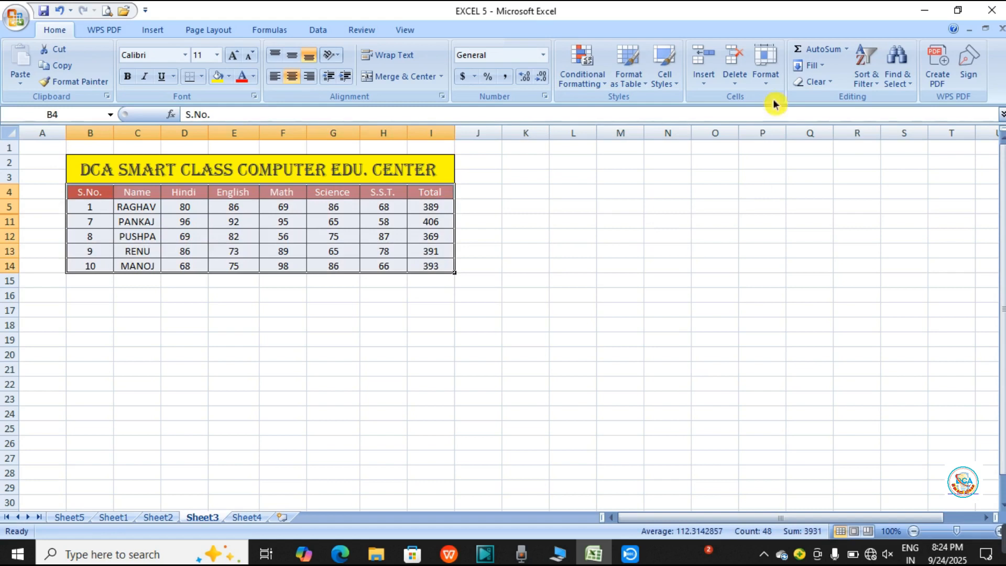
click(765, 67)
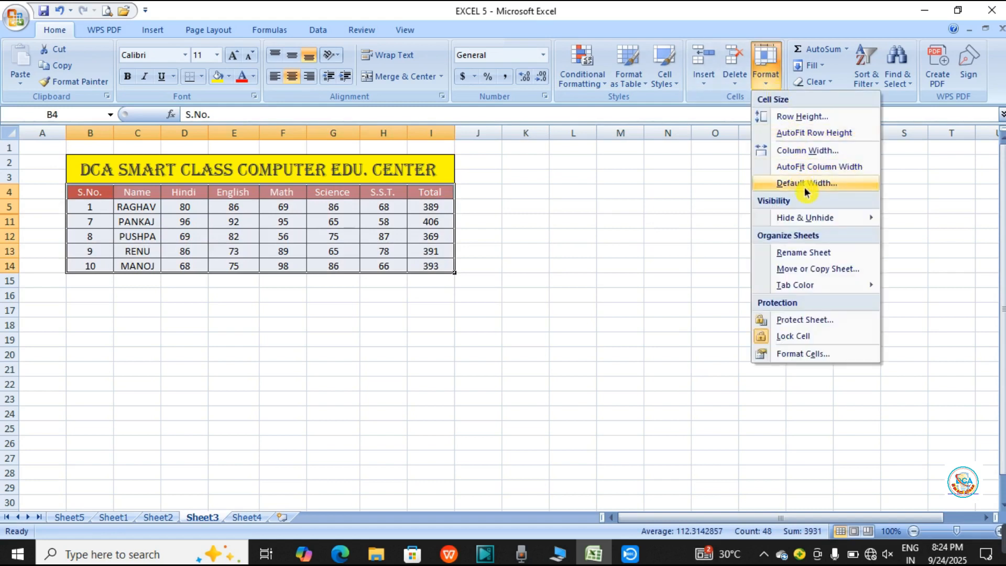
mouse_move(811, 219)
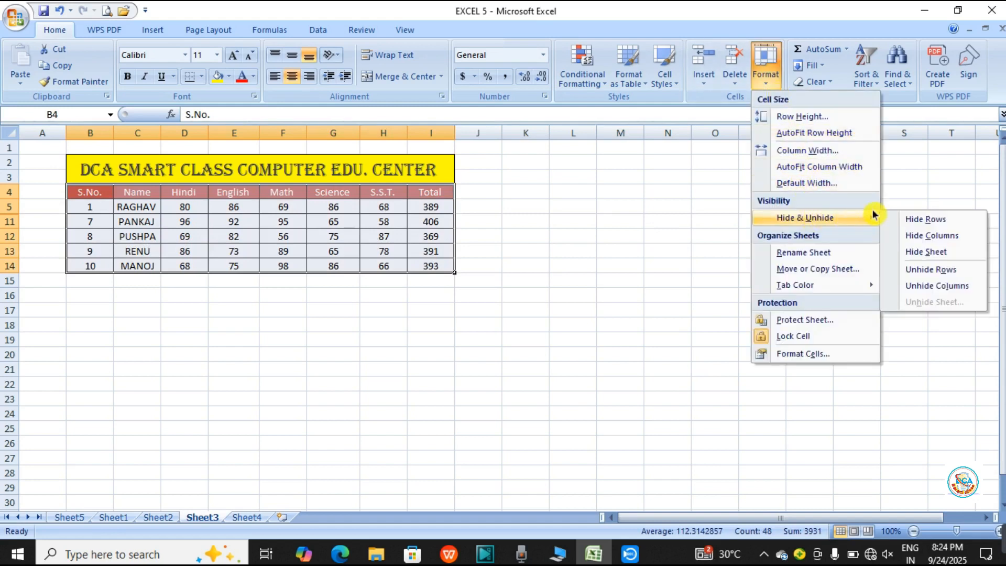
click(944, 268)
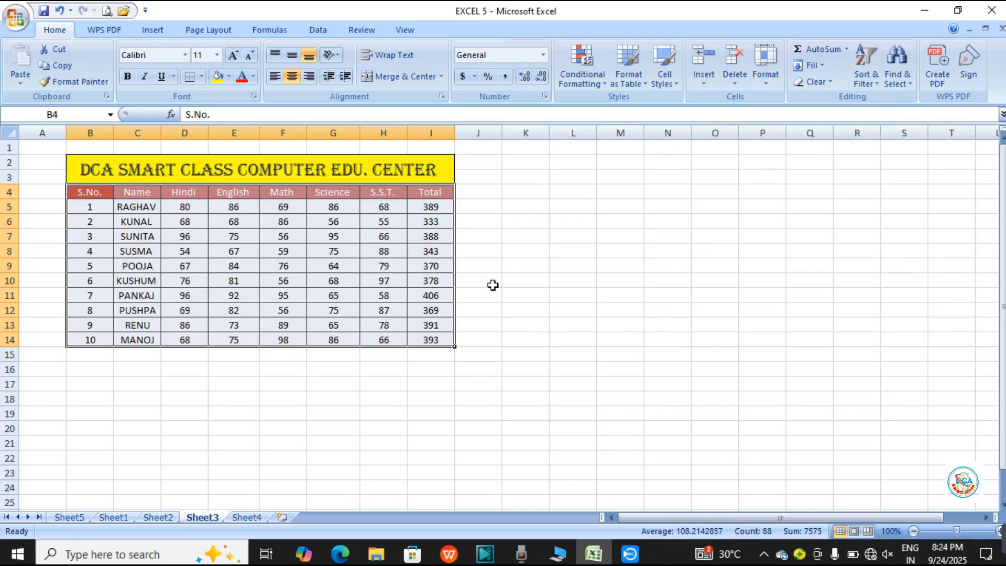
click(615, 255)
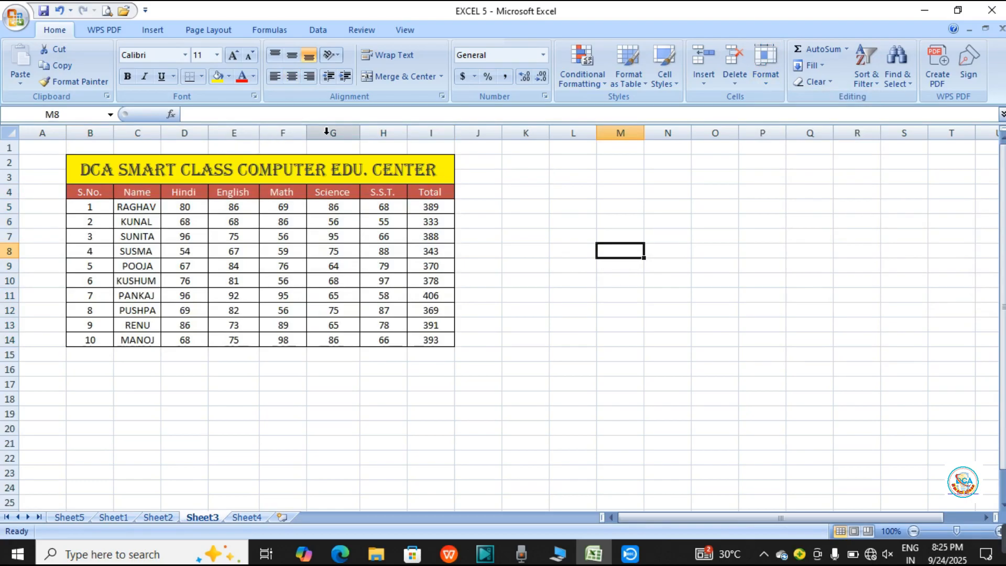
Hide columns E through G, the English, Math and Science marks, on Sheet3.
click(234, 132)
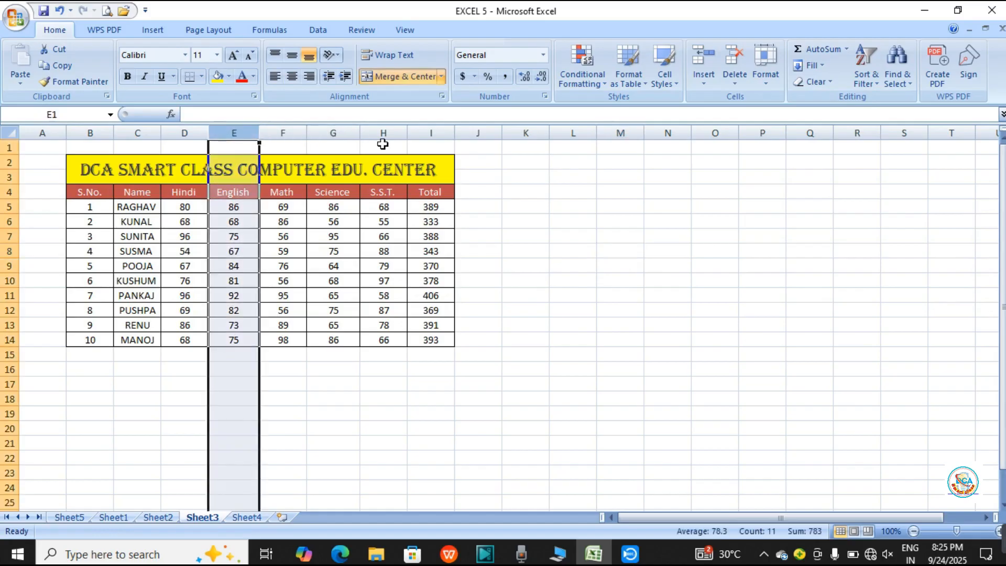
click(340, 132)
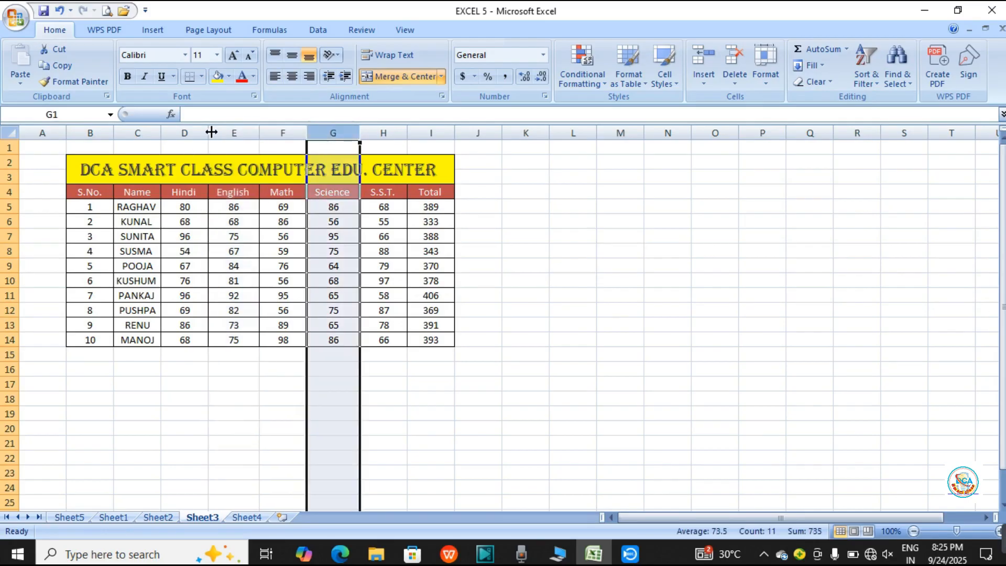
click(229, 132)
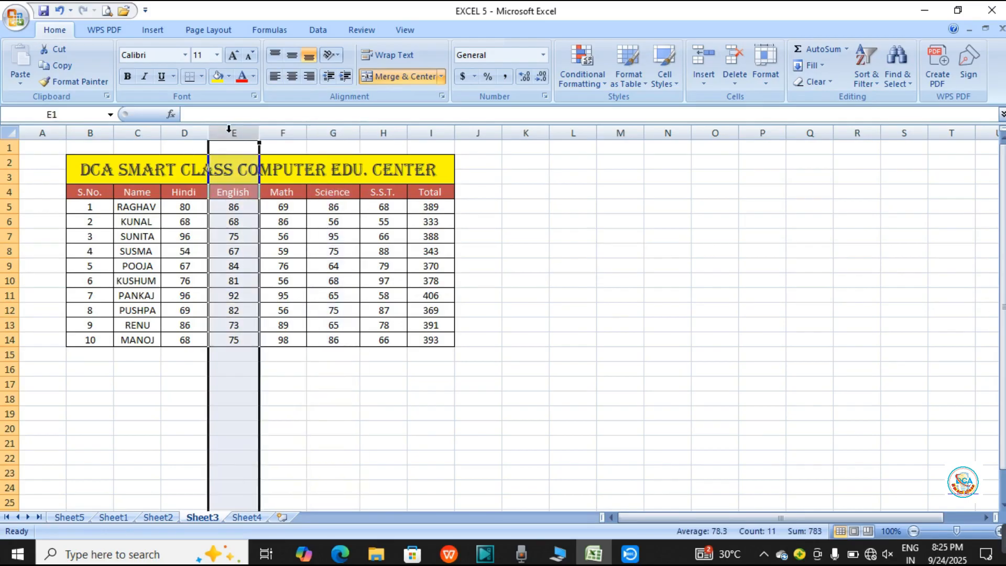
shift+click(320, 133)
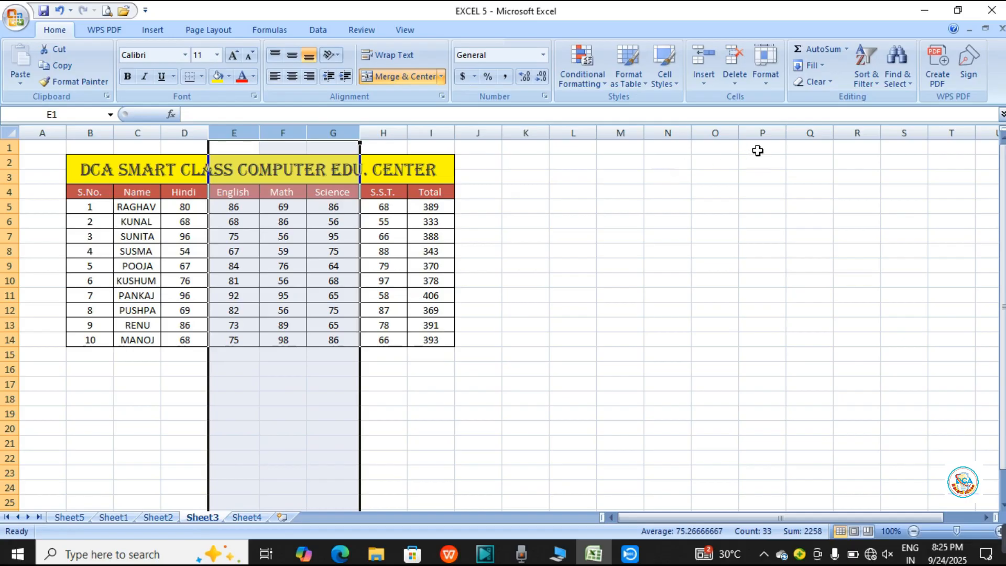
click(766, 80)
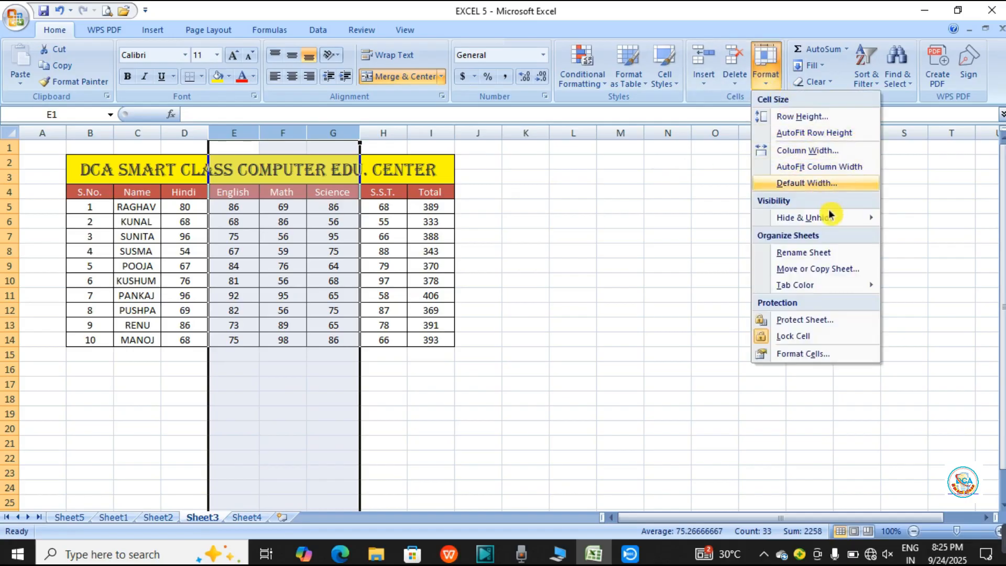
mouse_move(830, 216)
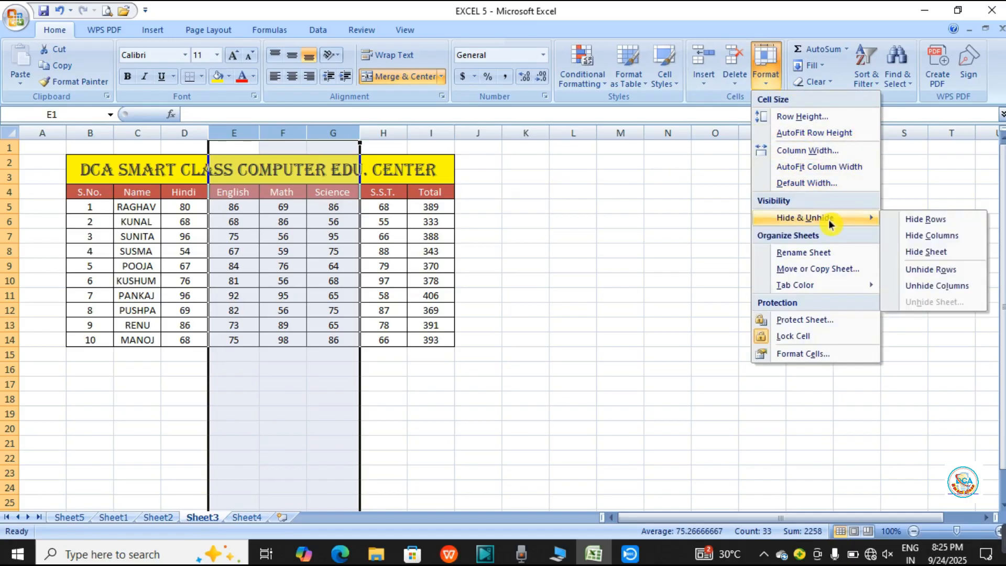
click(923, 236)
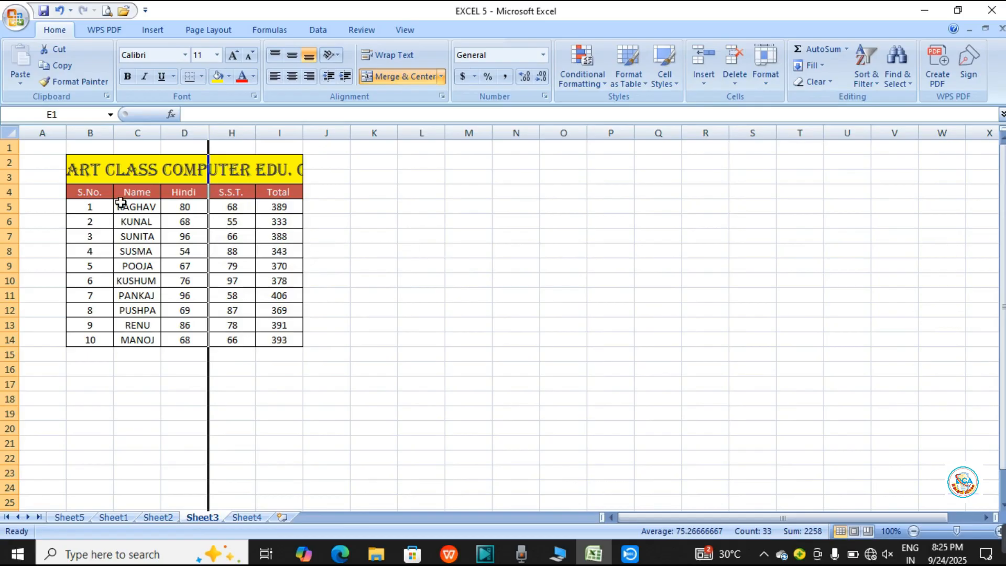
Unhide the hidden columns E to G by selecting columns B through I, and clear the selection by selecting cell M7.
drag(97, 129, 294, 134)
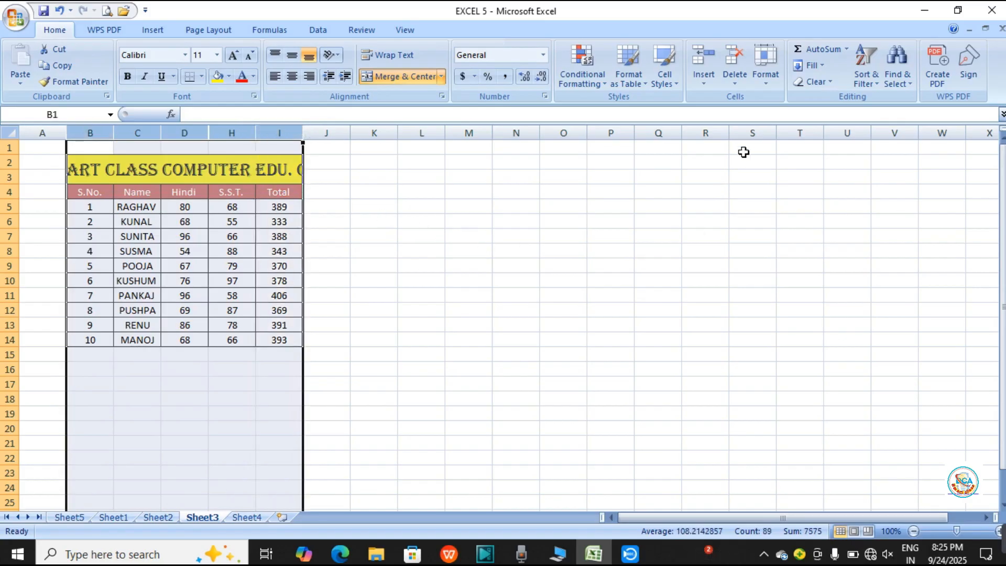
click(765, 74)
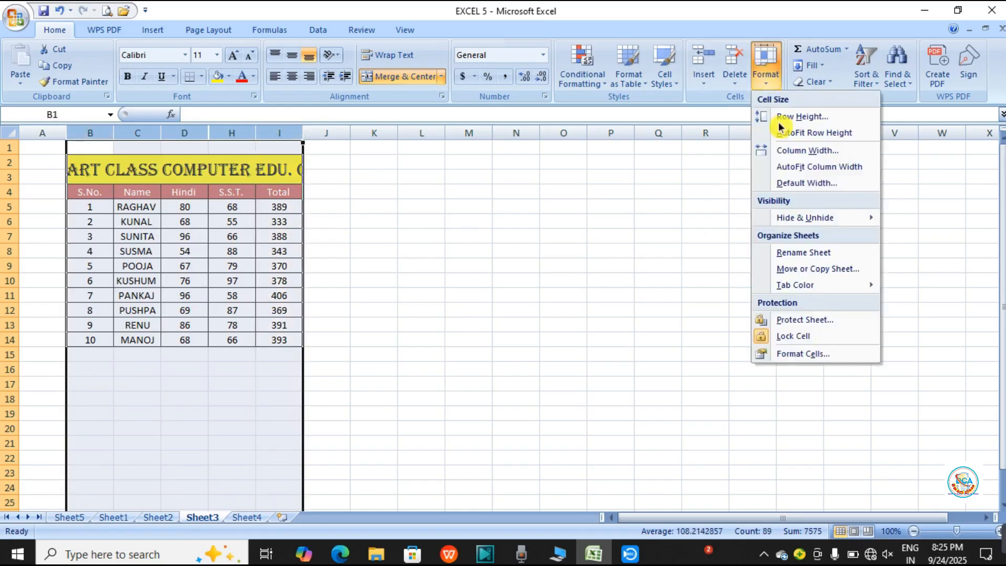
mouse_move(814, 219)
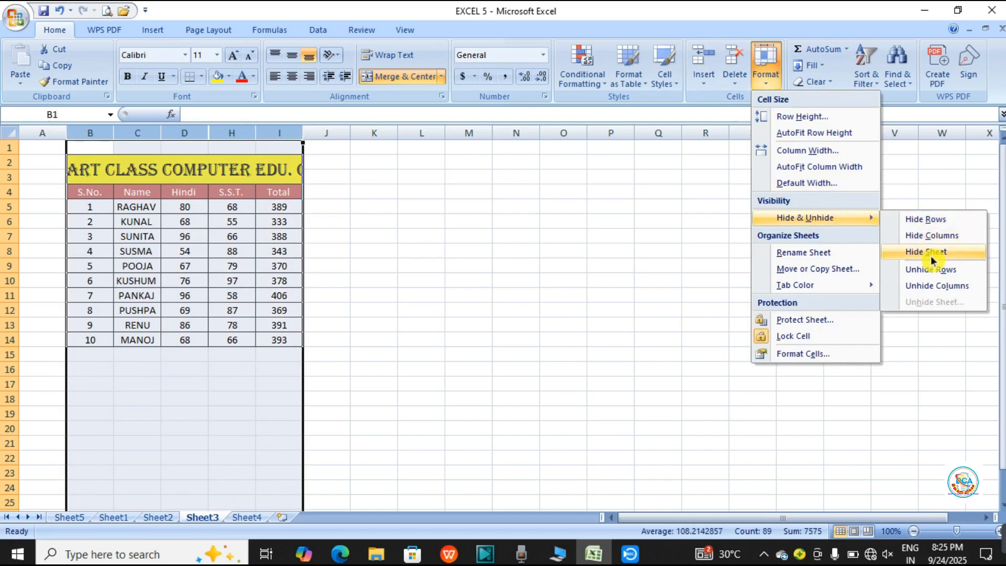
click(939, 286)
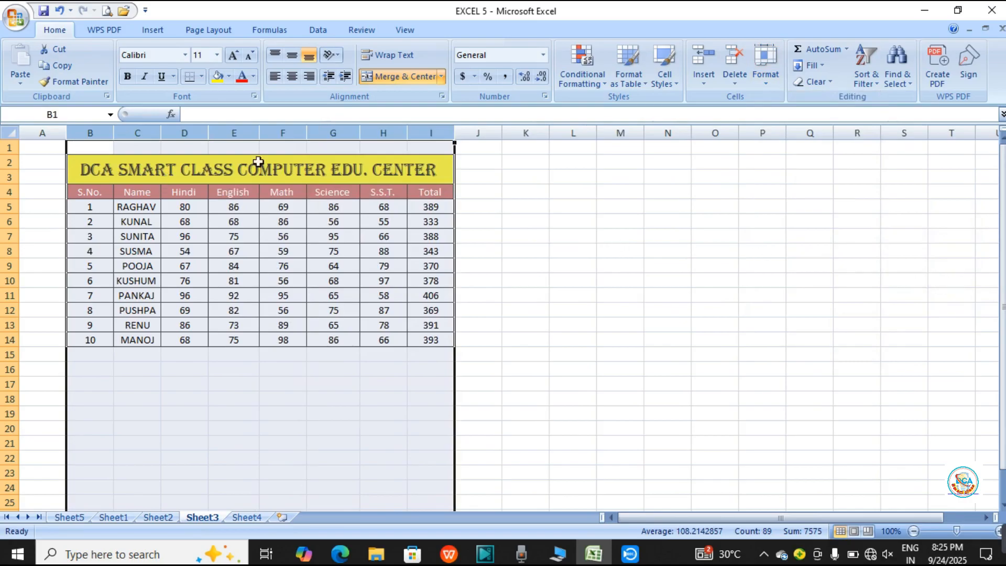
click(621, 233)
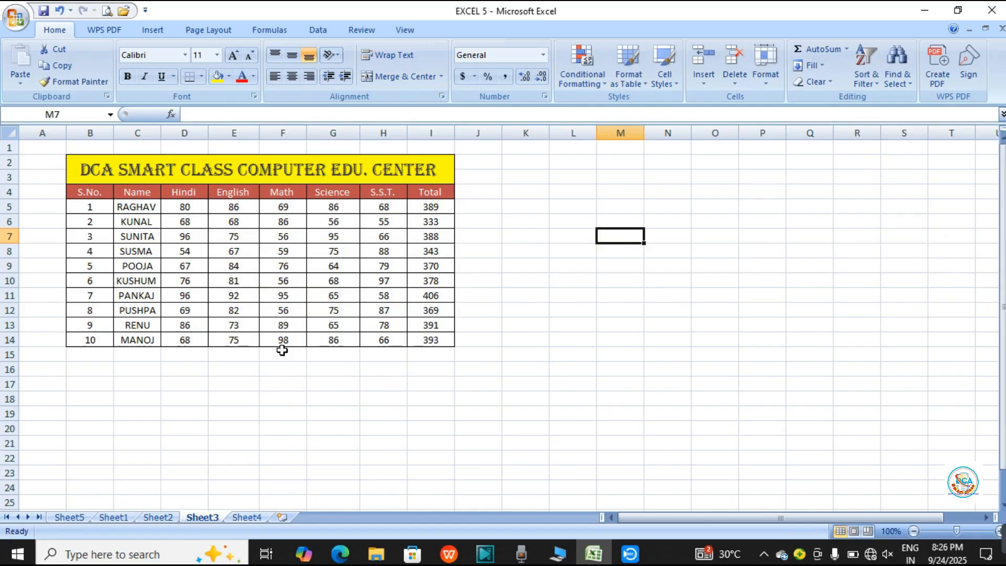
Look at Sheet2, return to Sheet3 with the student marks table, and hide Sheet3 from the workbook.
click(234, 519)
click(590, 384)
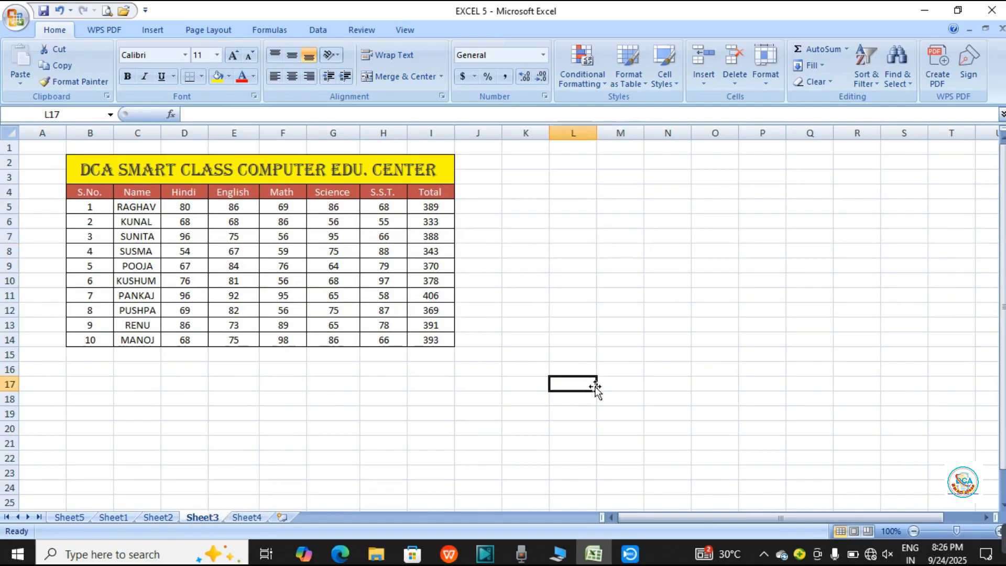
click(175, 520)
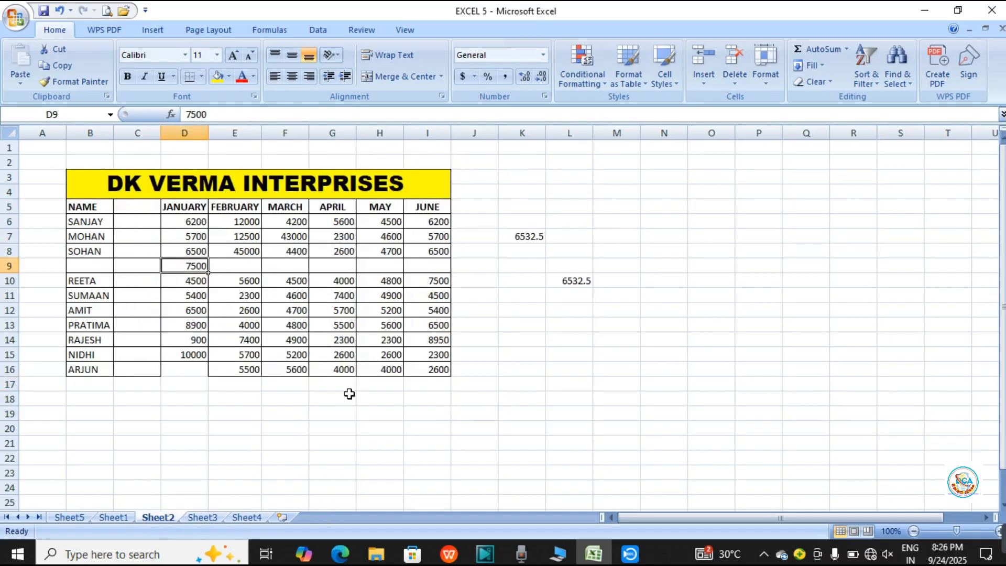
click(199, 518)
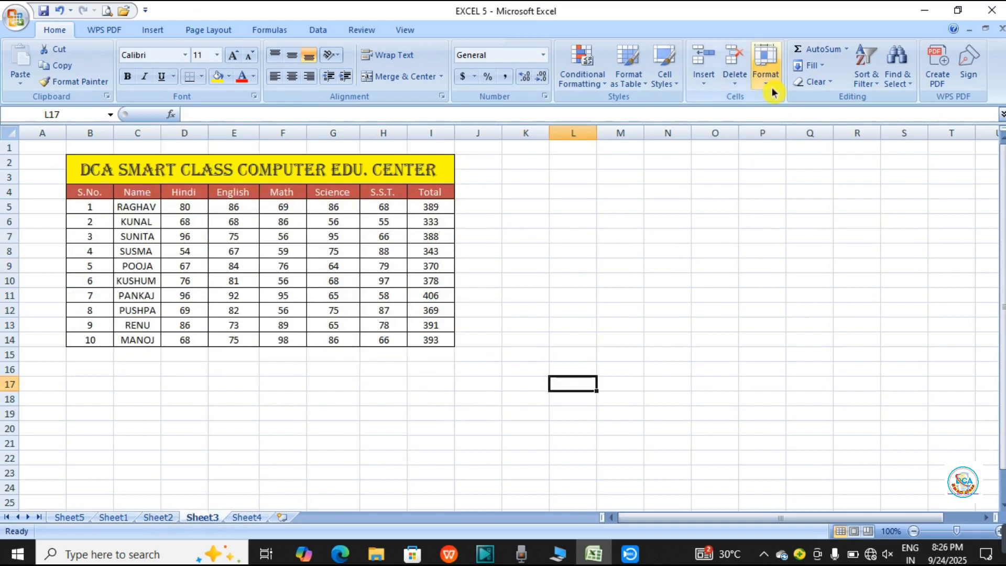
click(773, 93)
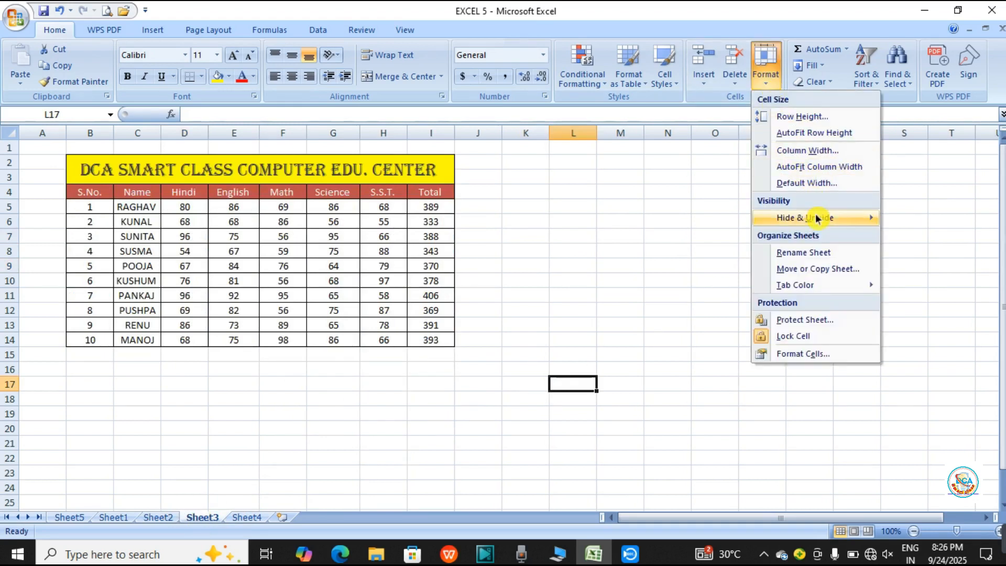
mouse_move(817, 219)
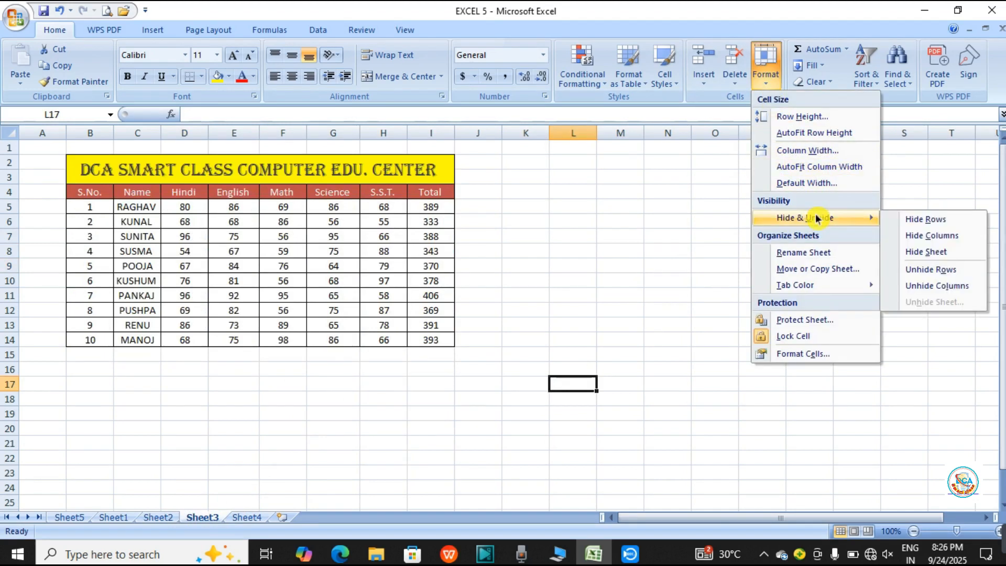
click(920, 254)
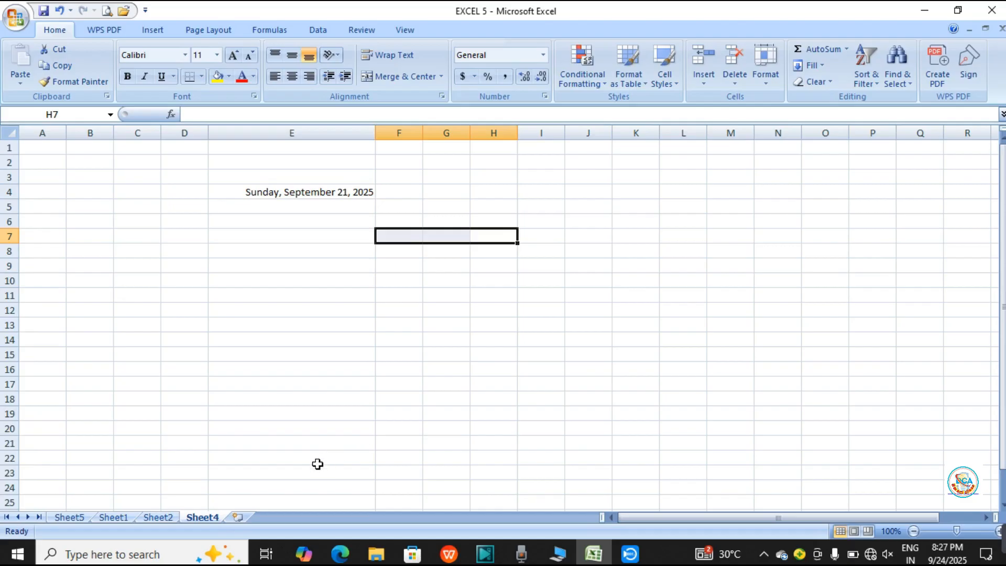
Group the sheets from Sheet5 through Sheet4 and unhide Sheet3.
click(92, 517)
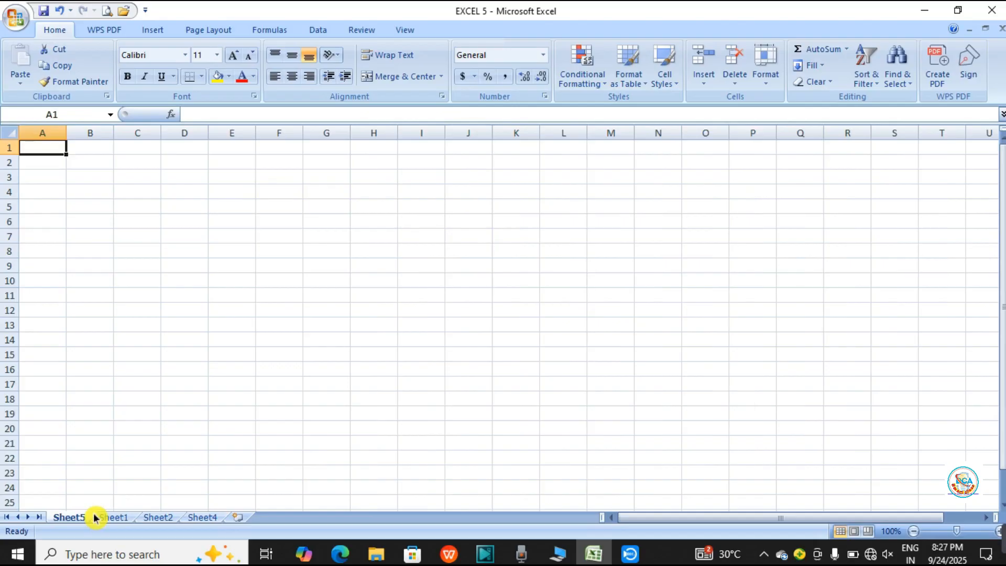
shift+click(217, 520)
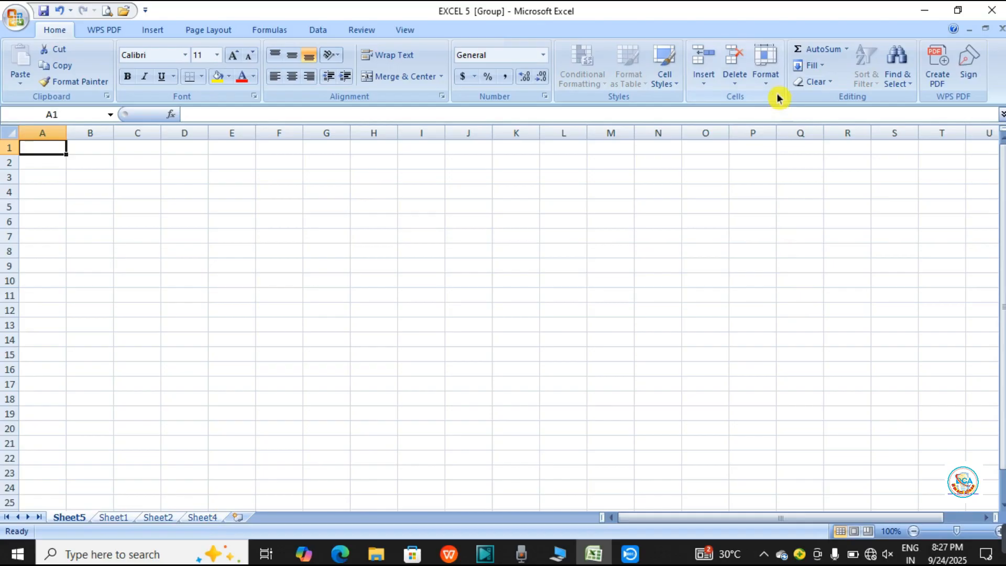
click(768, 80)
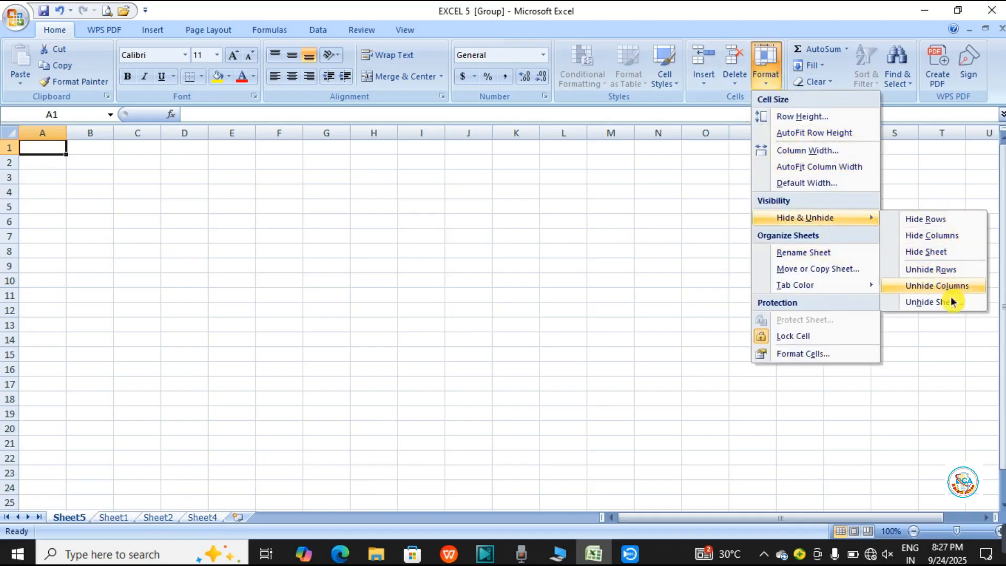
click(951, 305)
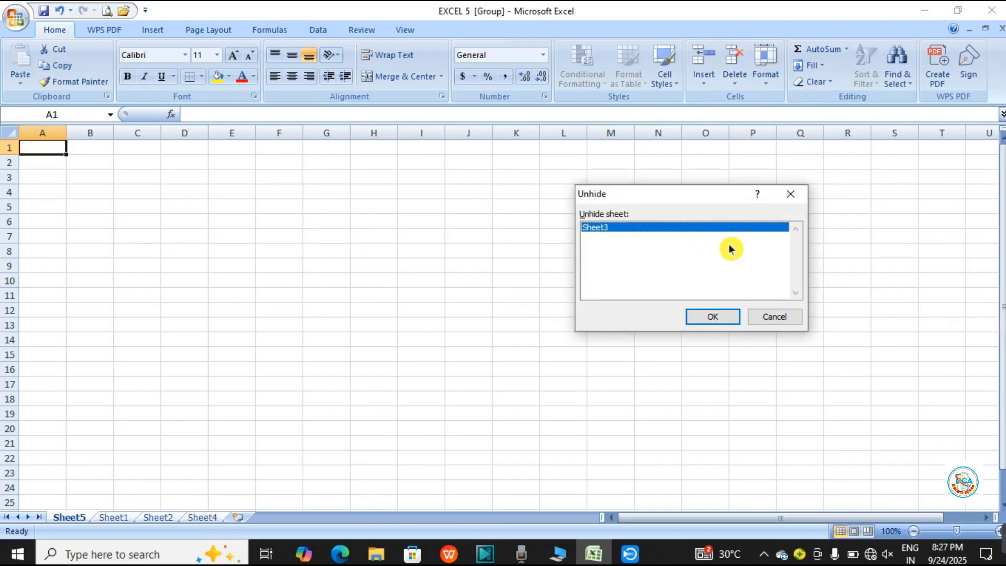
click(727, 317)
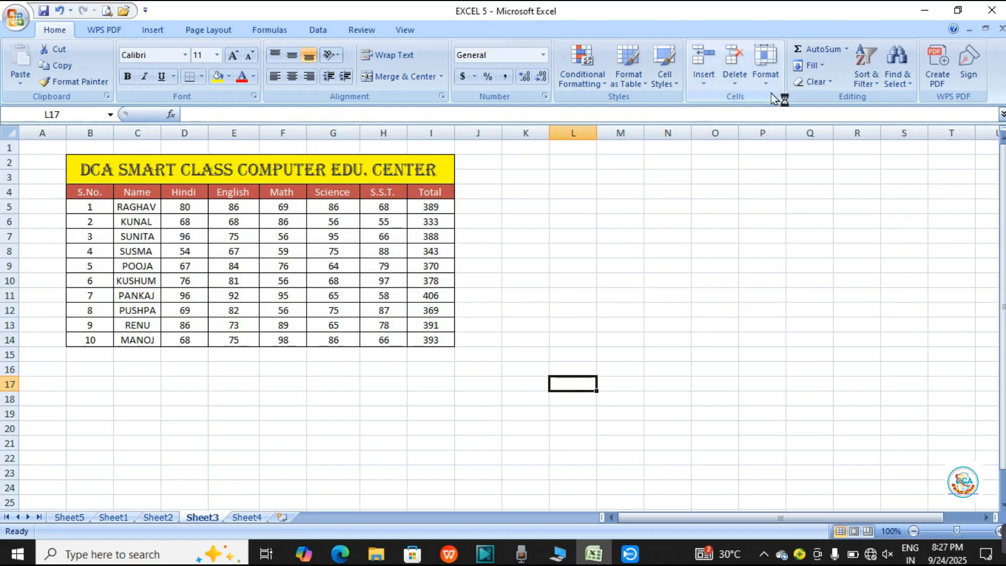
click(772, 69)
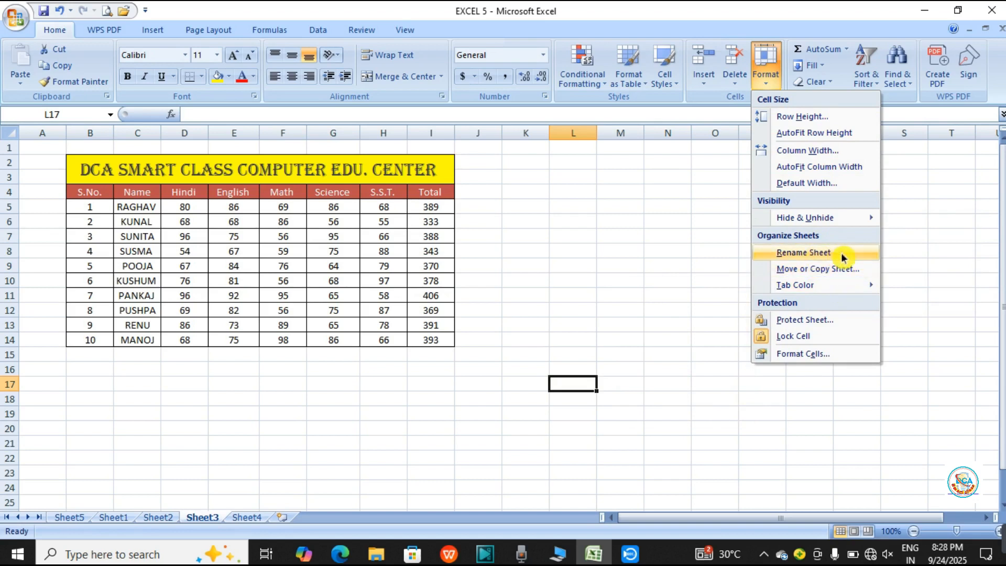
mouse_move(823, 288)
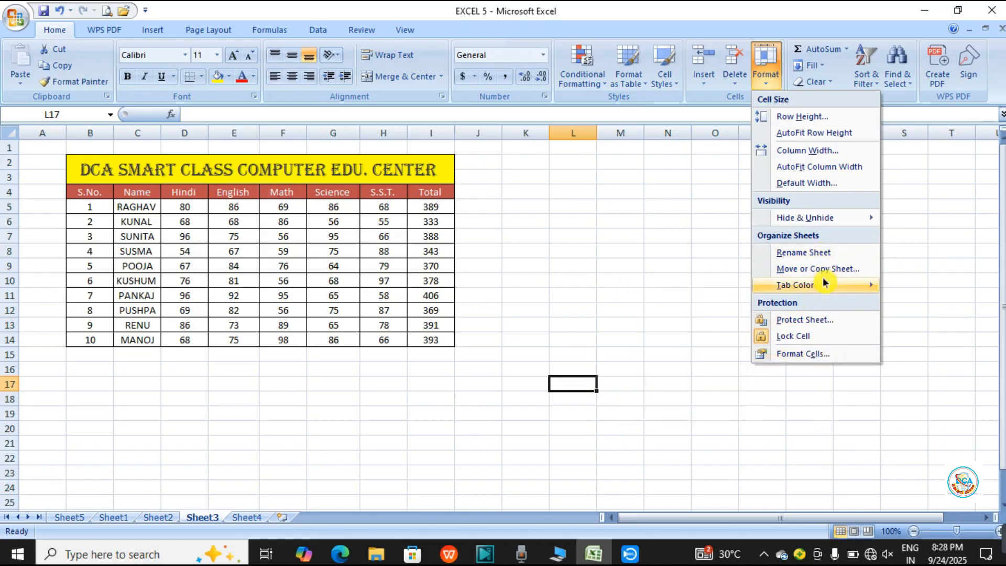
mouse_move(824, 293)
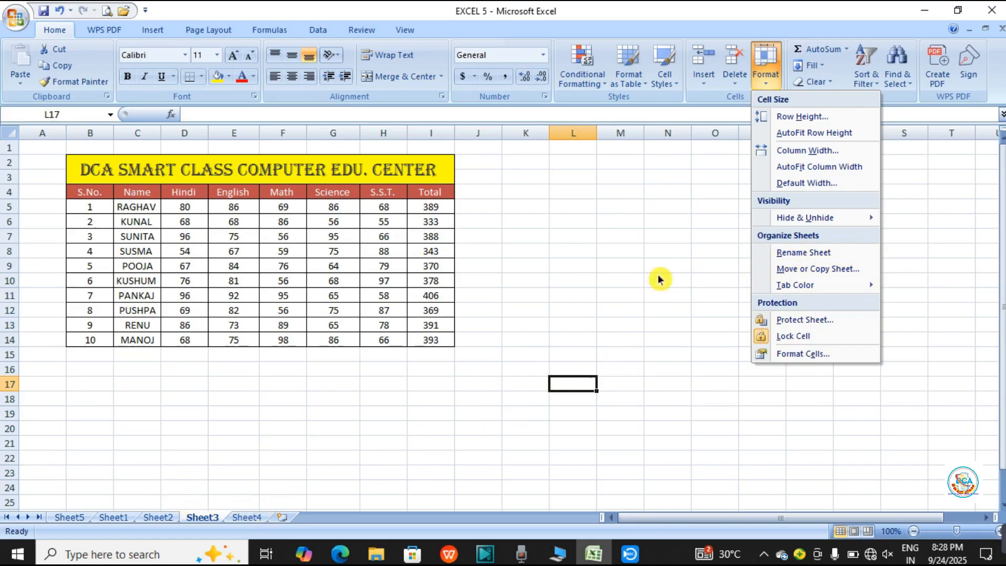
click(169, 517)
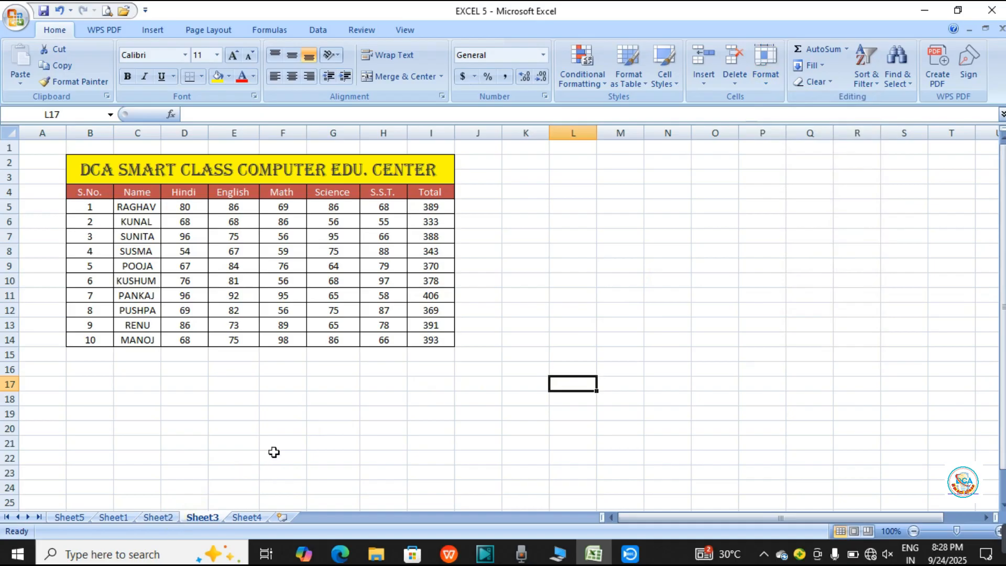
Rename Sheet2, which holds the DK VERMA INTERPRISES table, as "dk verma".
click(159, 519)
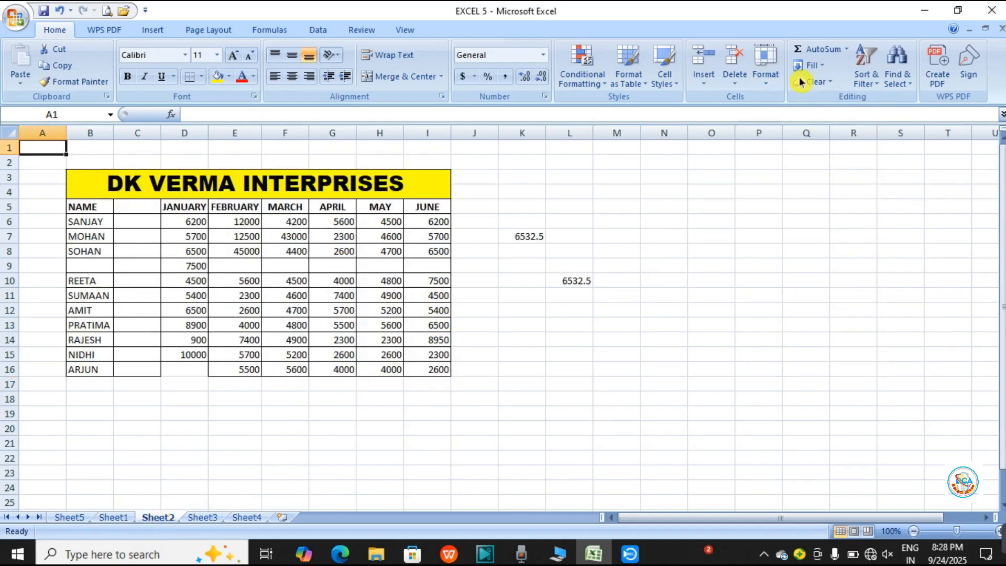
click(775, 76)
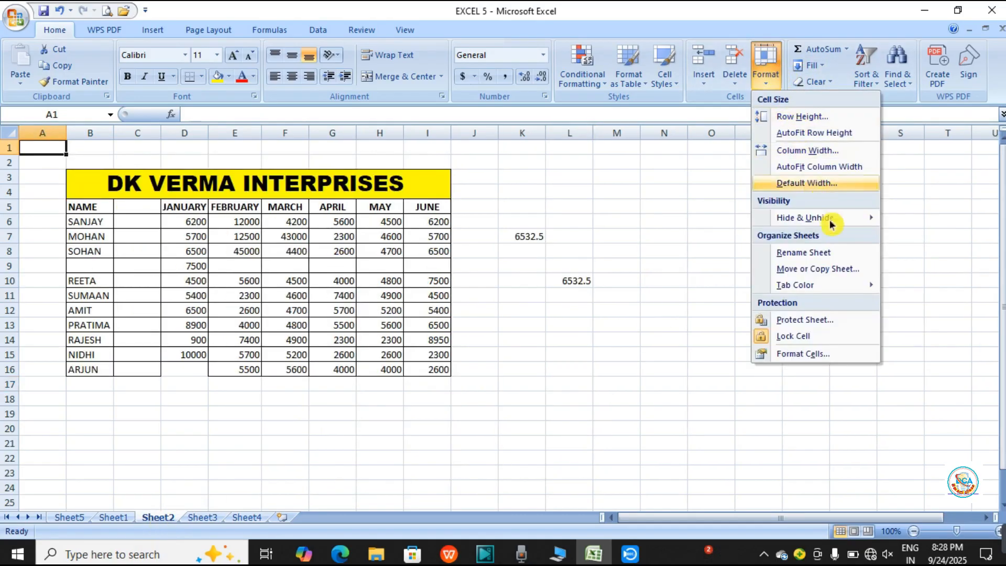
click(837, 252)
click(838, 252)
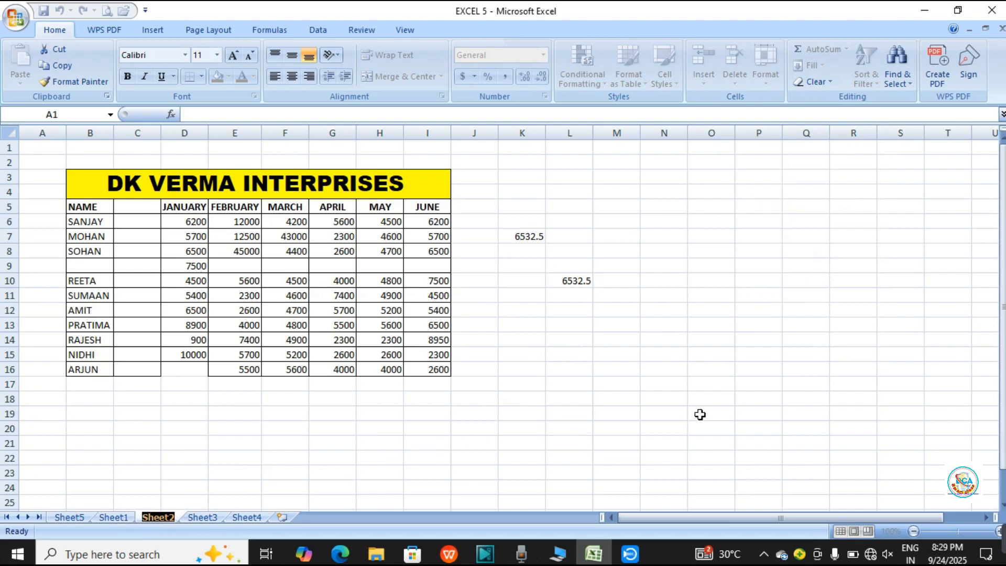
key(BackSpace)
text(dsk)
key(BackSpace)
key(BackSpace)
text(k verma)
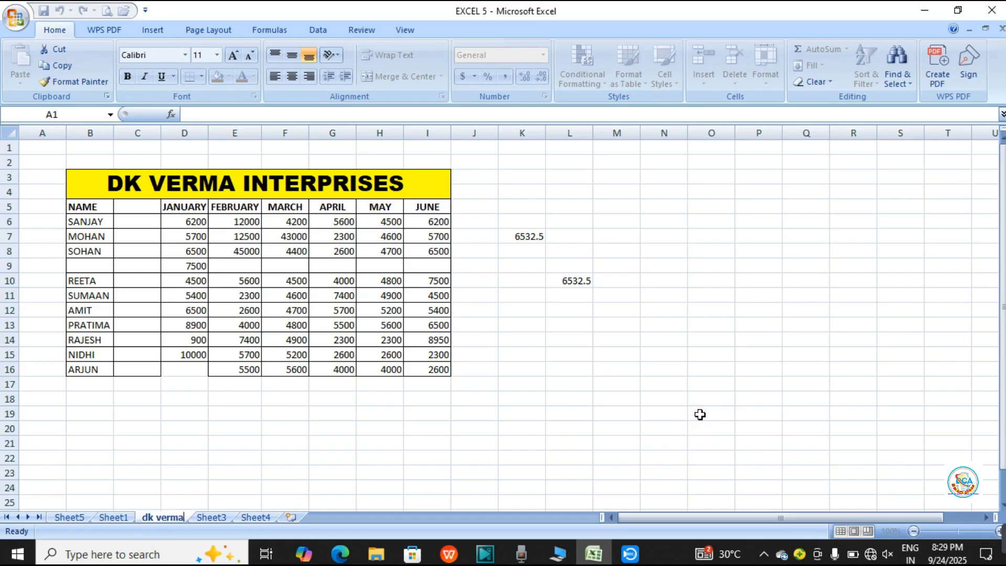
click(780, 324)
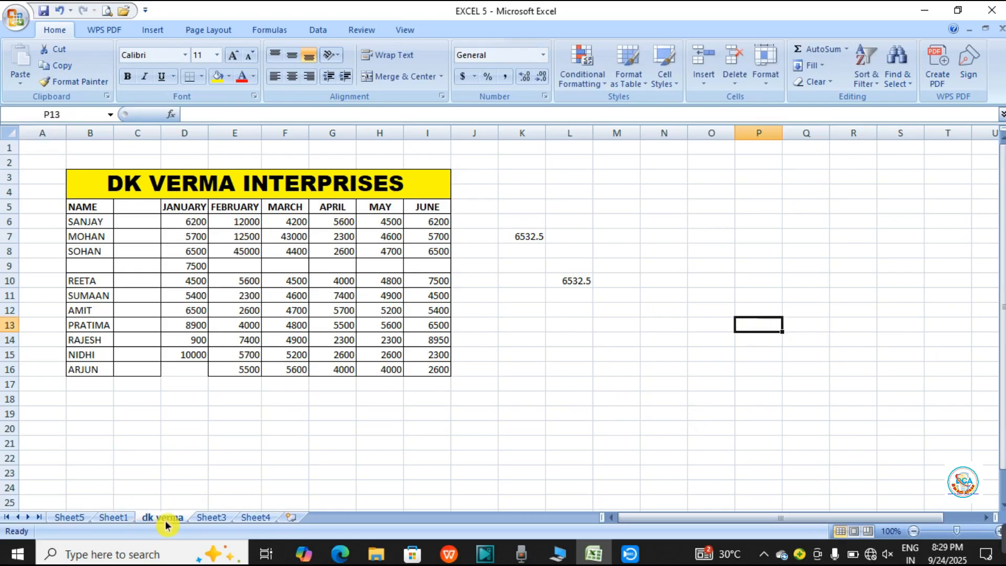
Look at Sheet3, return to the dk verma sheet, and set its tab color to standard Red.
click(212, 518)
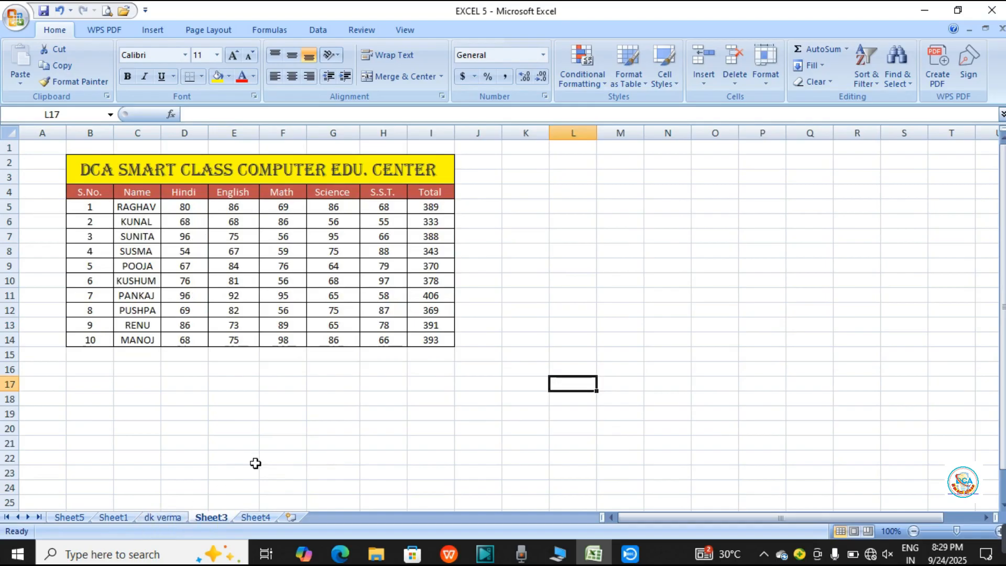
click(166, 519)
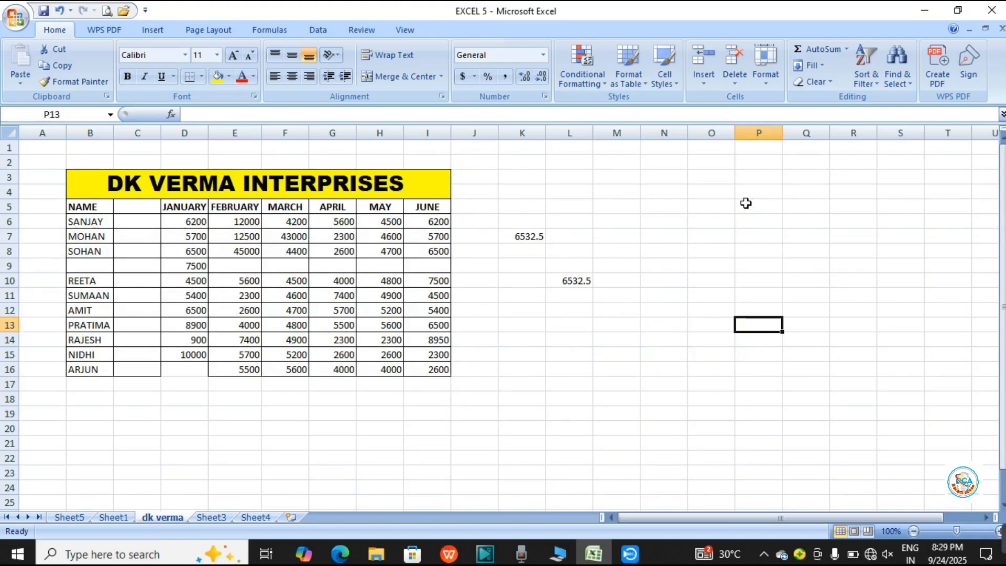
click(764, 79)
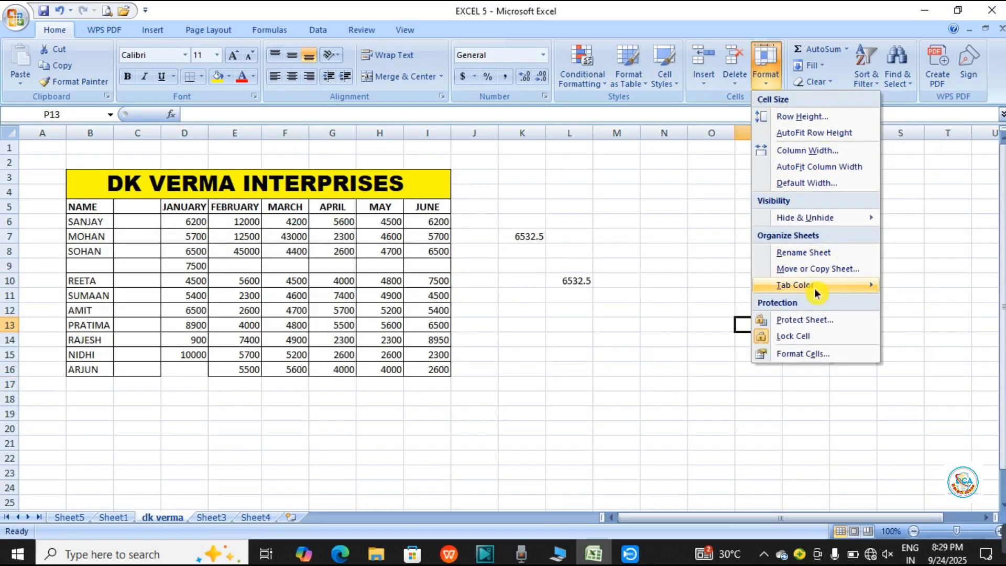
mouse_move(816, 294)
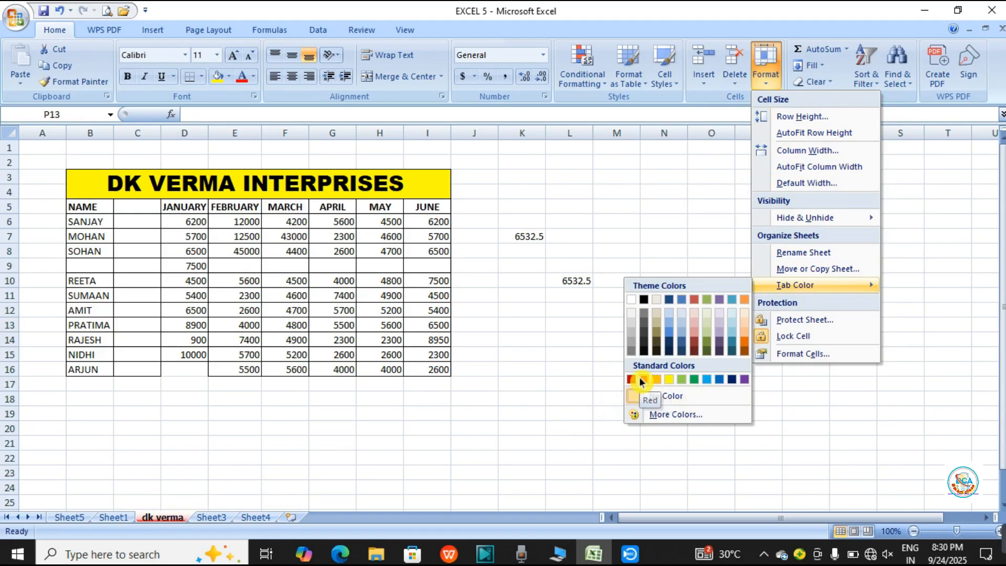
click(640, 380)
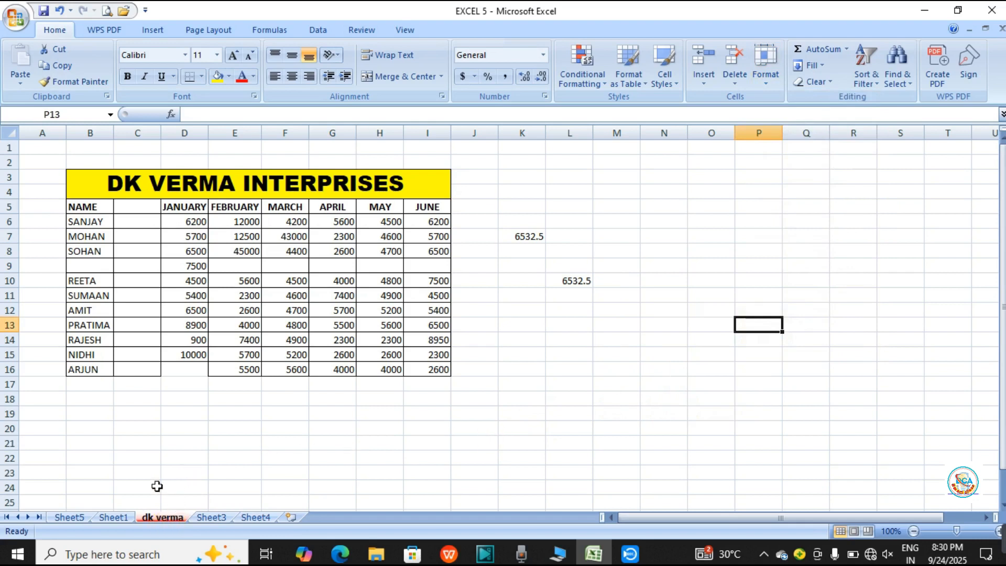
Check the tab colors from Sheet1, switch to Sheet3, and set its tab color to standard Purple.
click(110, 517)
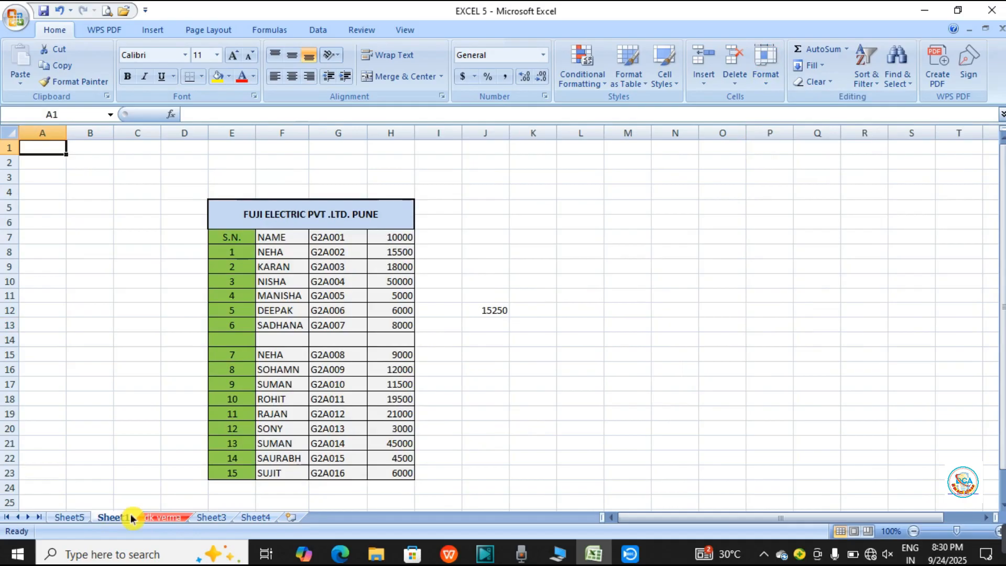
click(645, 383)
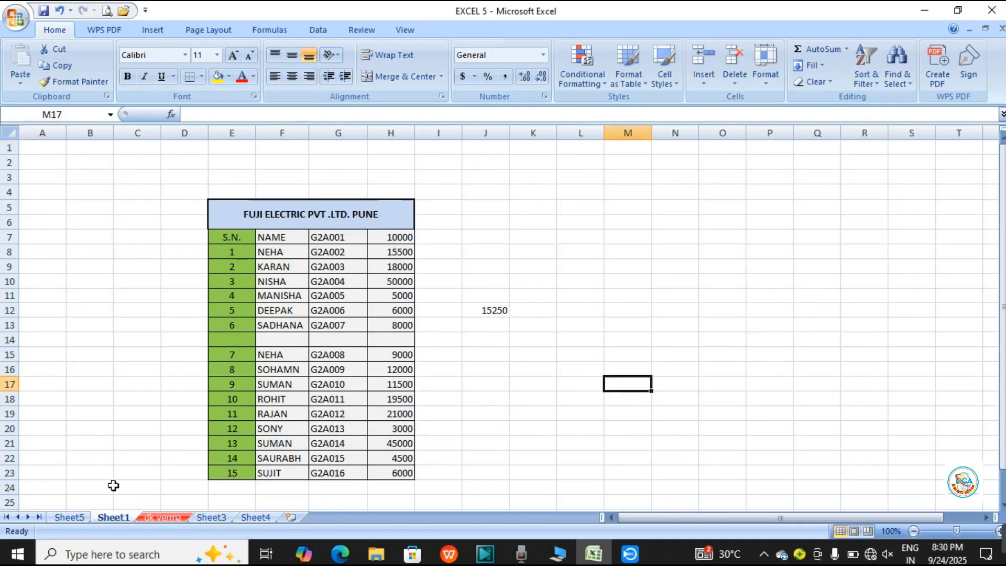
click(214, 518)
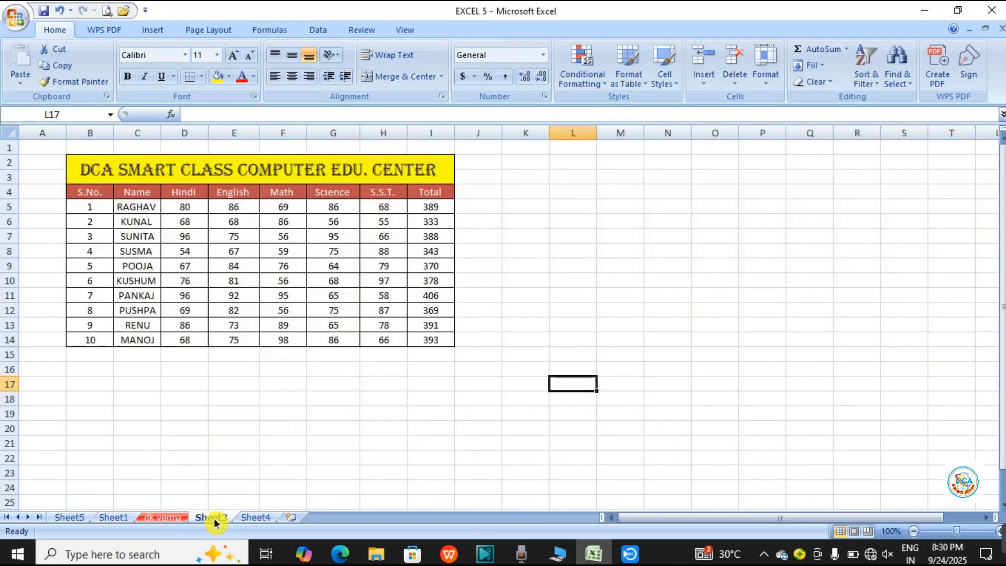
click(768, 87)
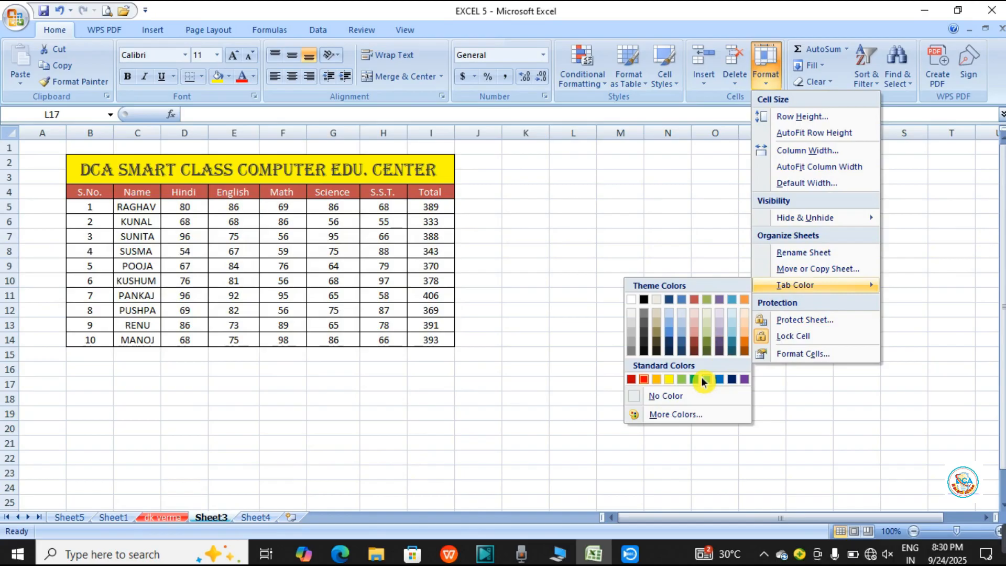
click(744, 381)
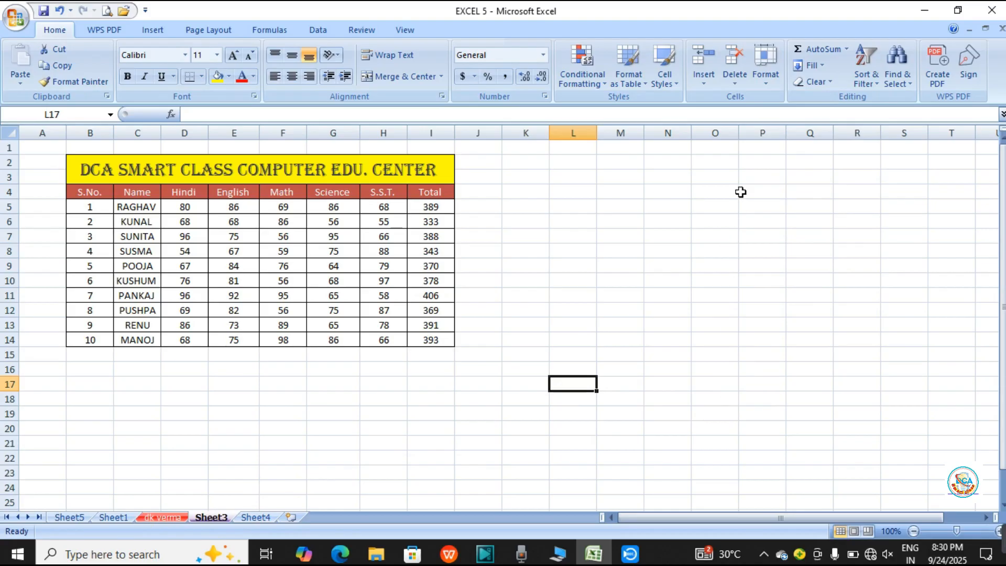
Turn off Lock Cell for I9, the Total formula in row 9 of the Sheet3 marks table.
click(763, 75)
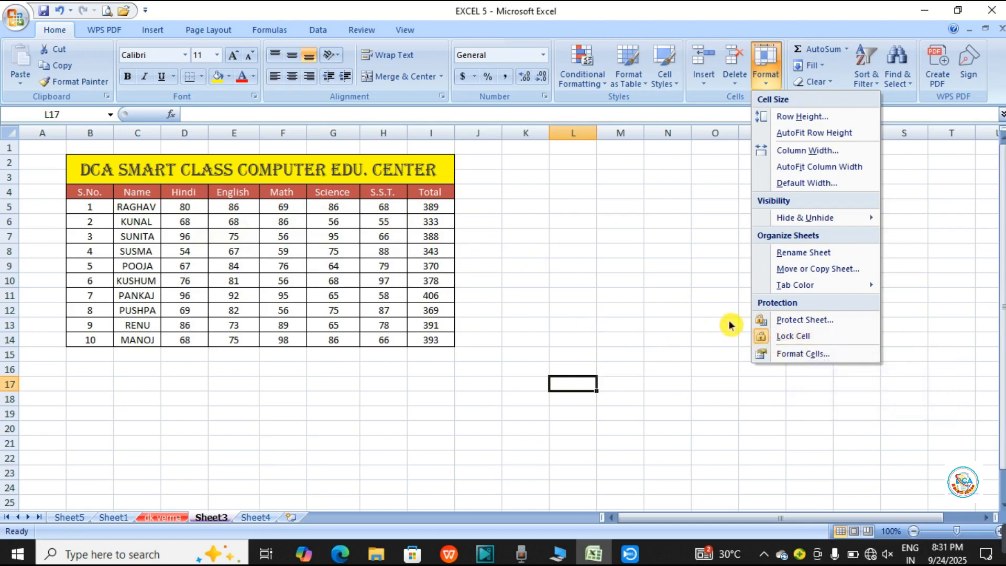
click(429, 266)
click(428, 267)
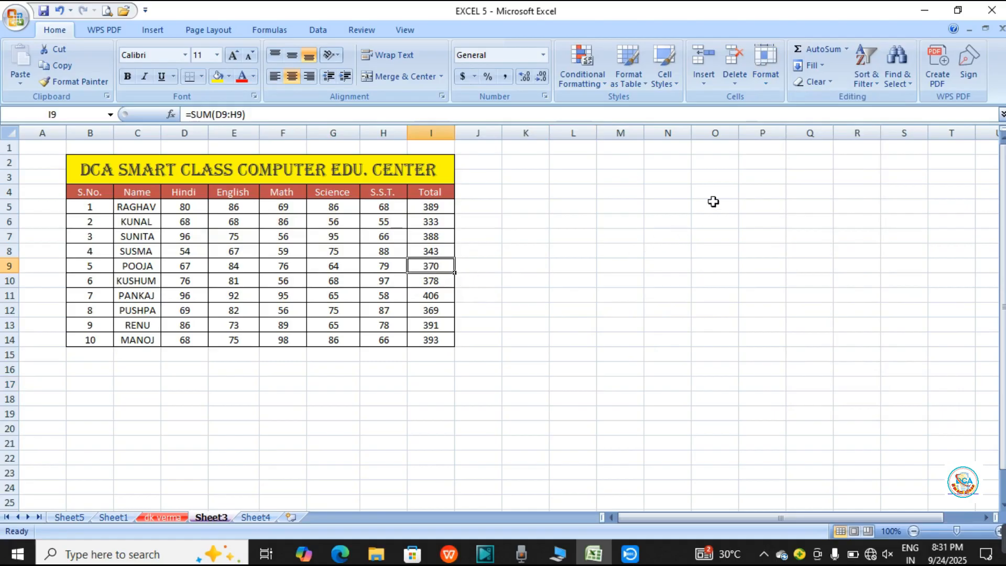
click(765, 76)
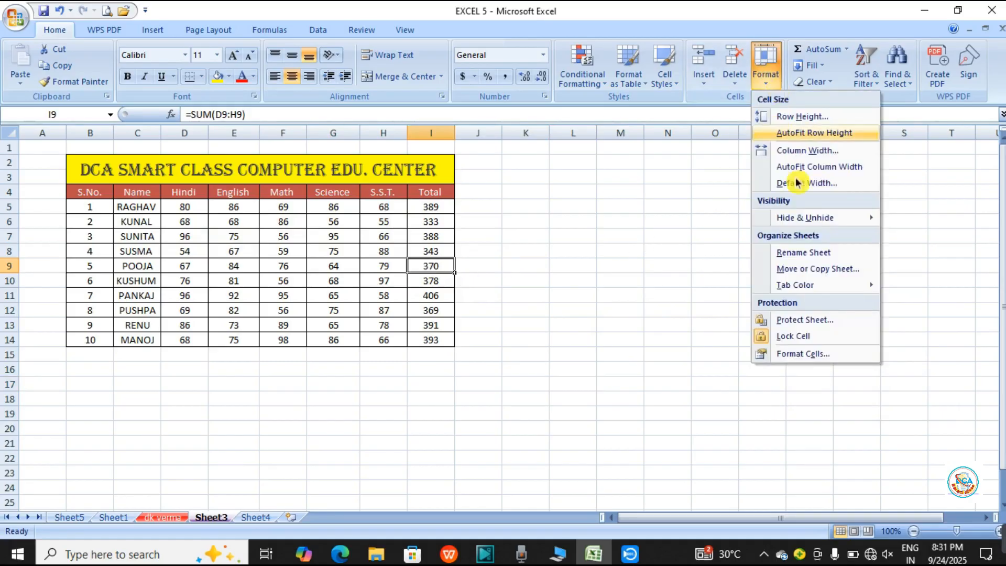
click(805, 336)
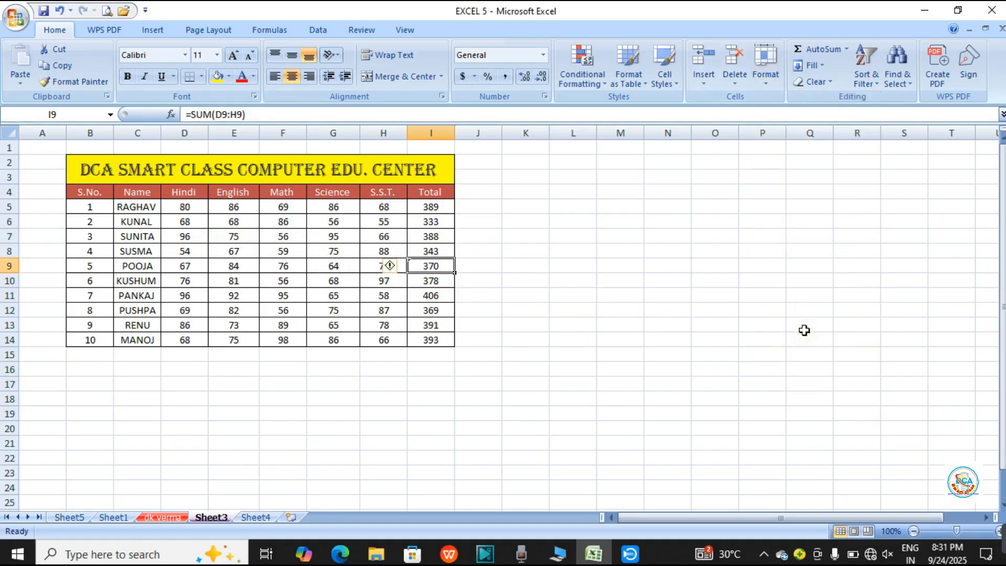
click(555, 278)
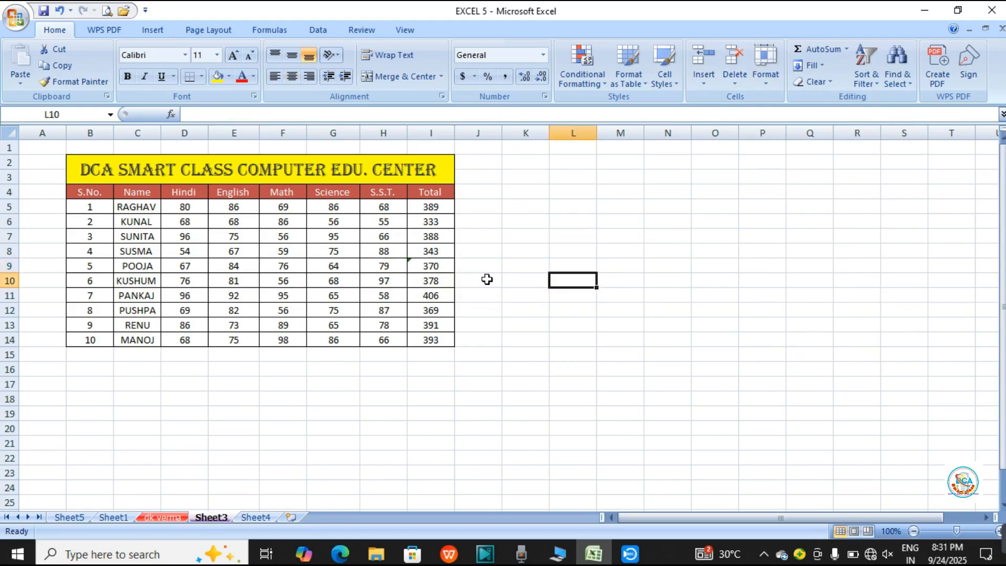
Edit the Total cell I9 and re-enter the formula =SUM(D9:H9).
click(431, 268)
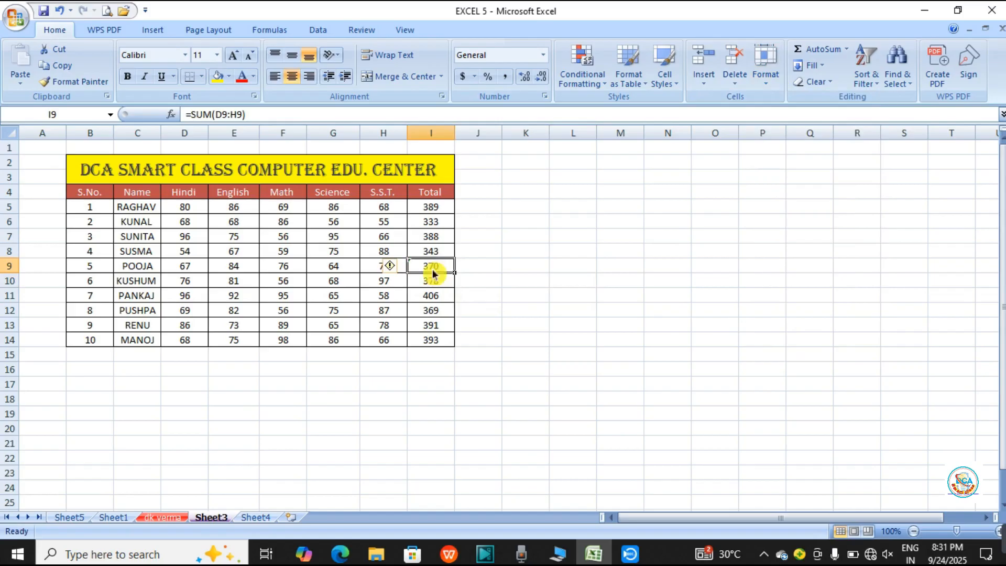
double_click(432, 268)
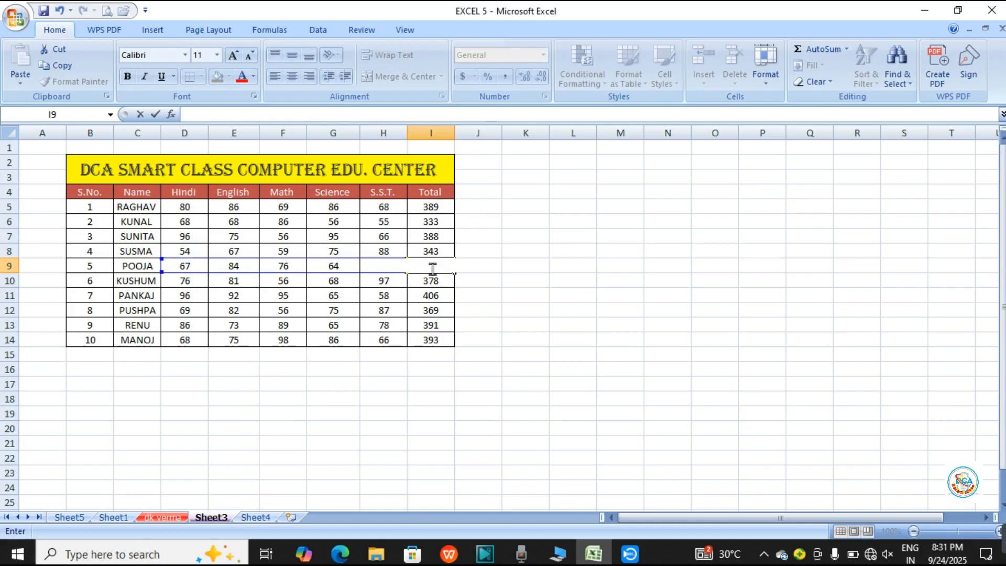
text(=SUM(D9:H9))
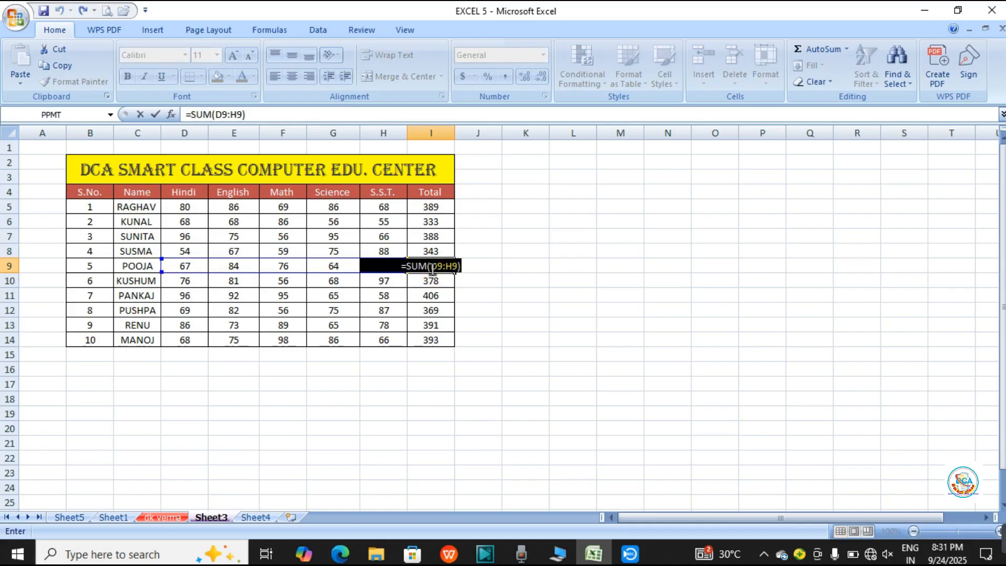
key(Return)
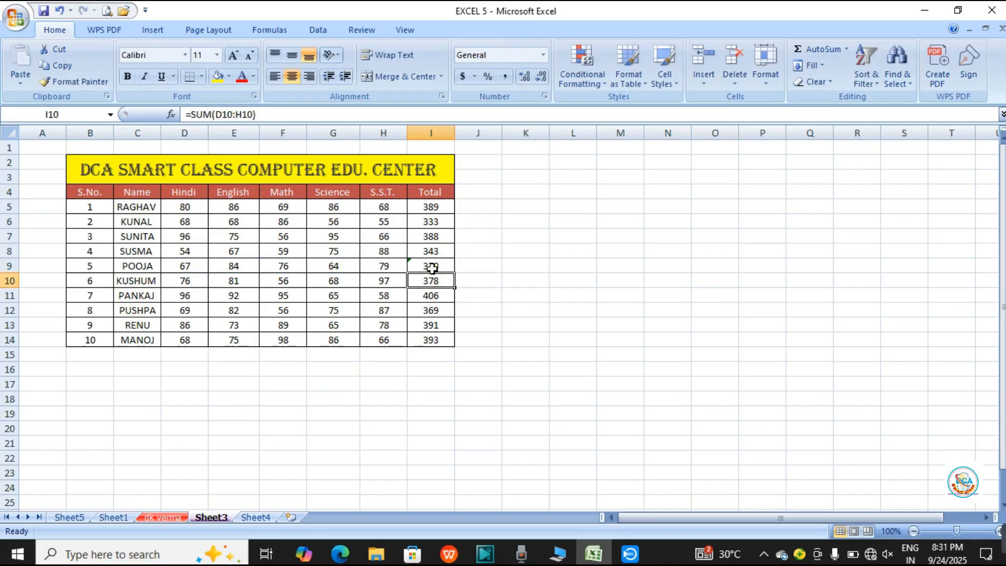
click(689, 281)
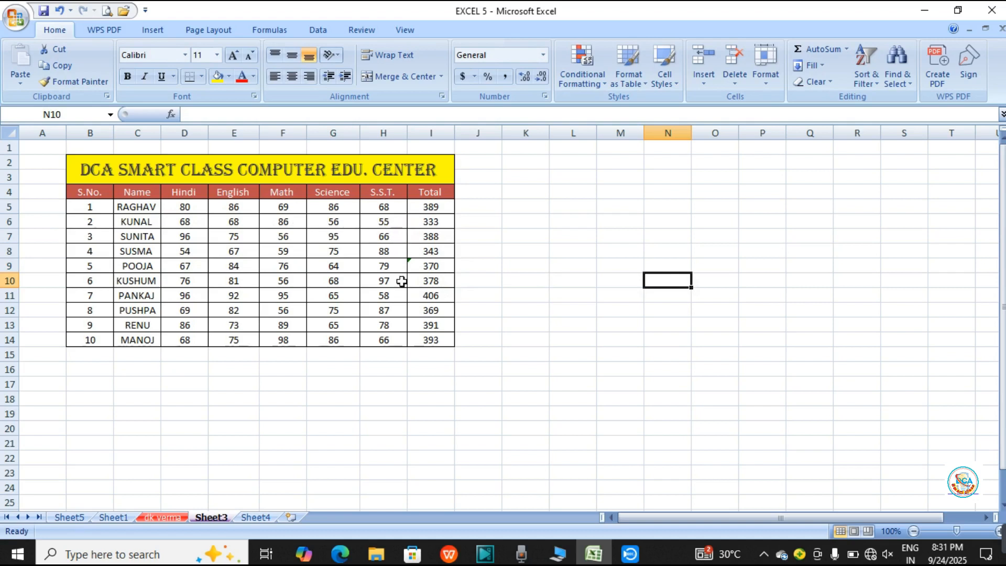
Select the marks table B2:I14 and protect Sheet3 without a password, allowing only selection of locked and unlocked cells.
drag(94, 166, 198, 335)
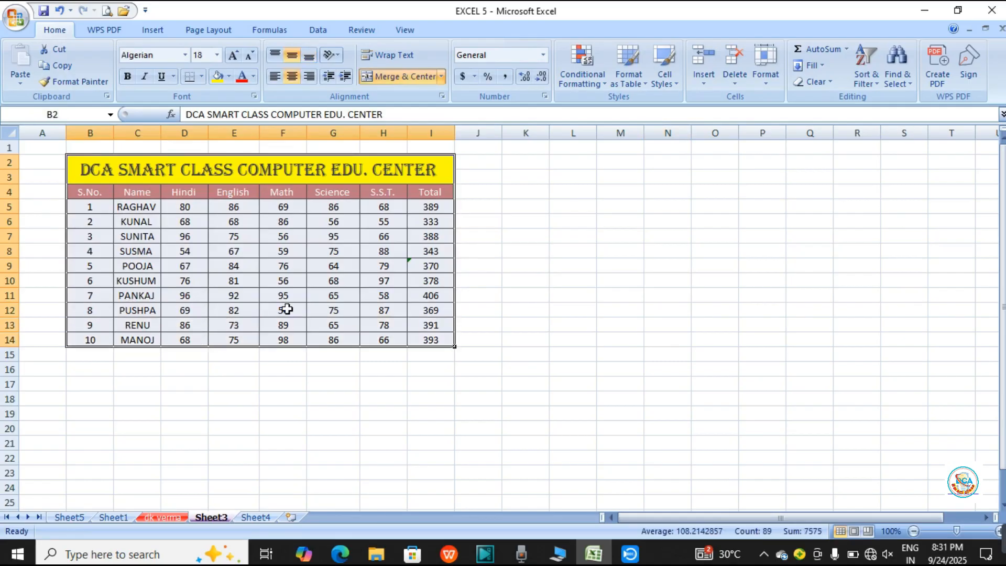
click(562, 276)
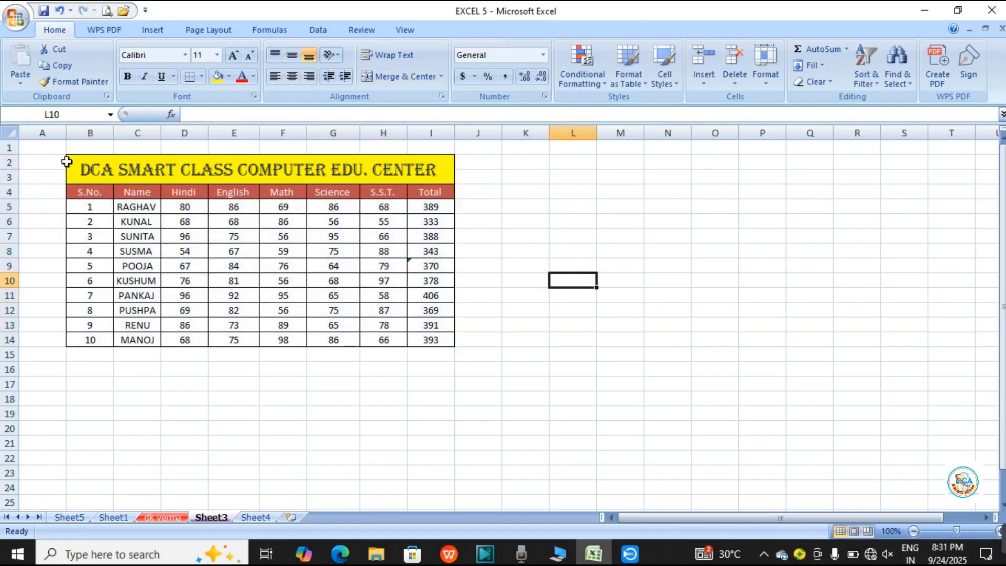
drag(66, 161, 175, 339)
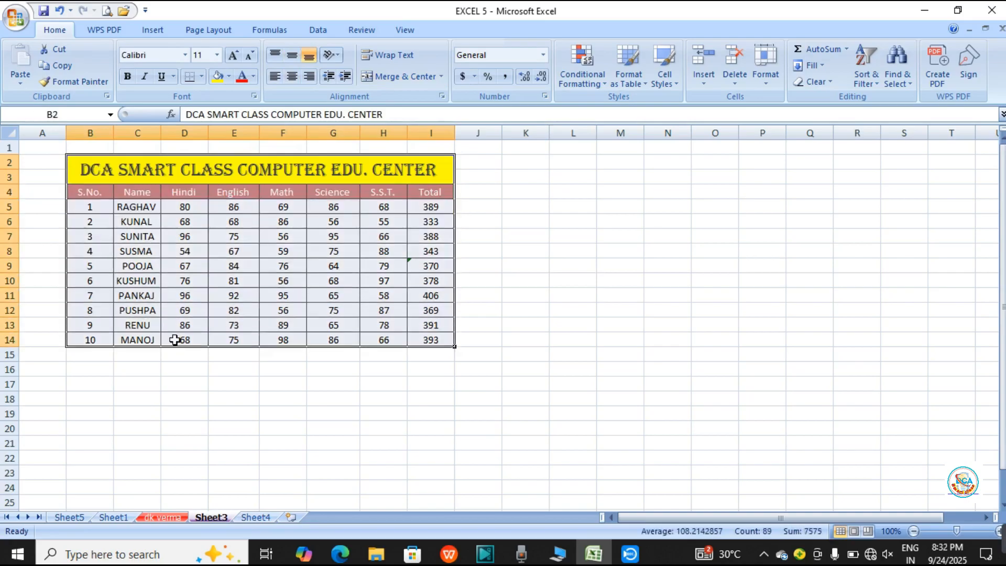
click(765, 81)
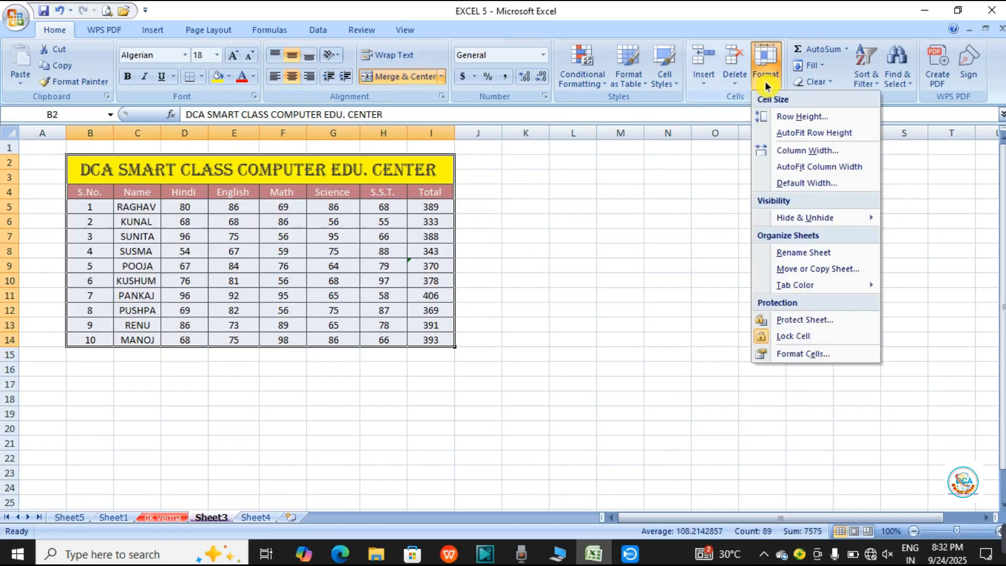
click(786, 320)
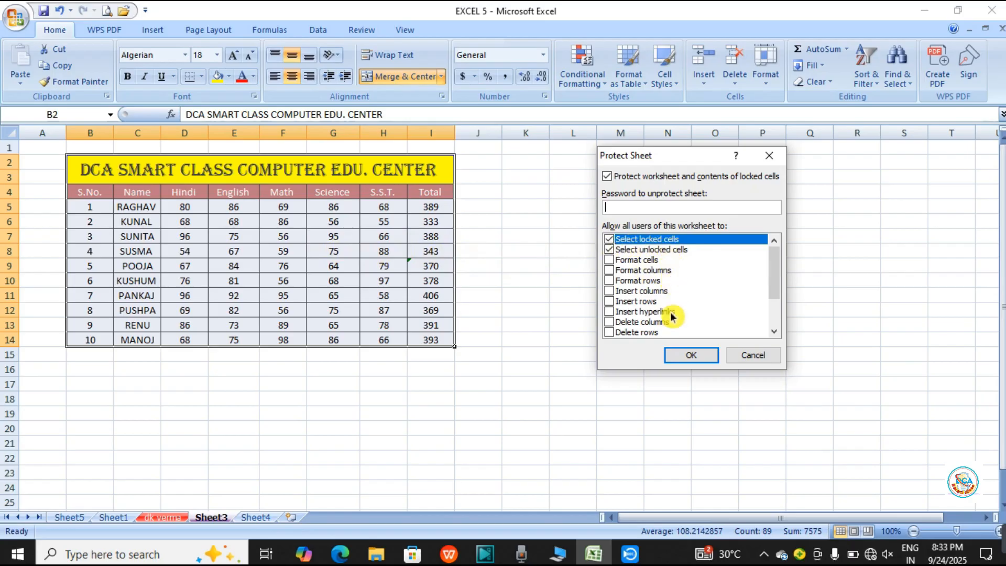
click(690, 353)
click(609, 298)
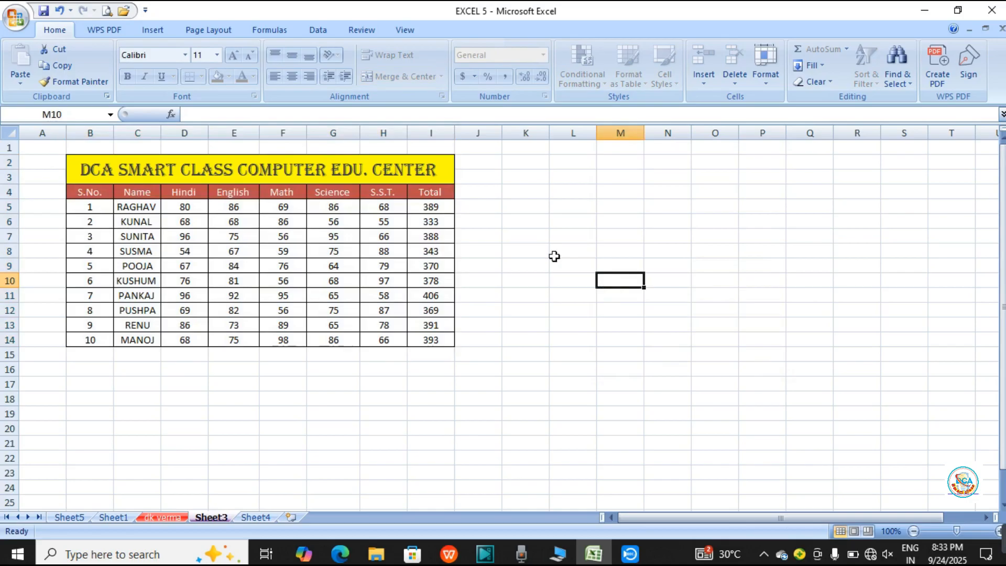
Try to delete the S.S.T. mark in cell H7 of the protected sheet.
click(385, 235)
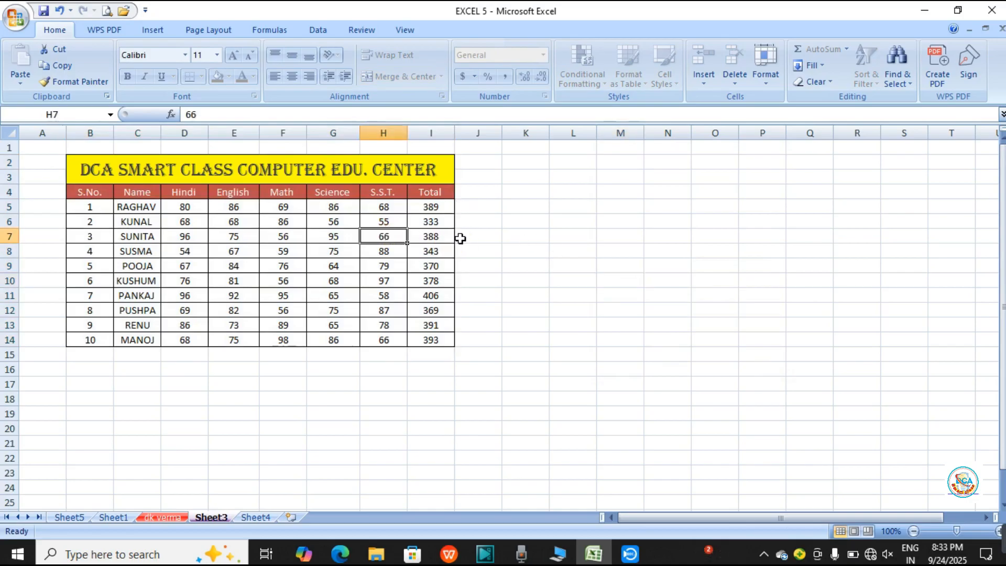
key(Delete)
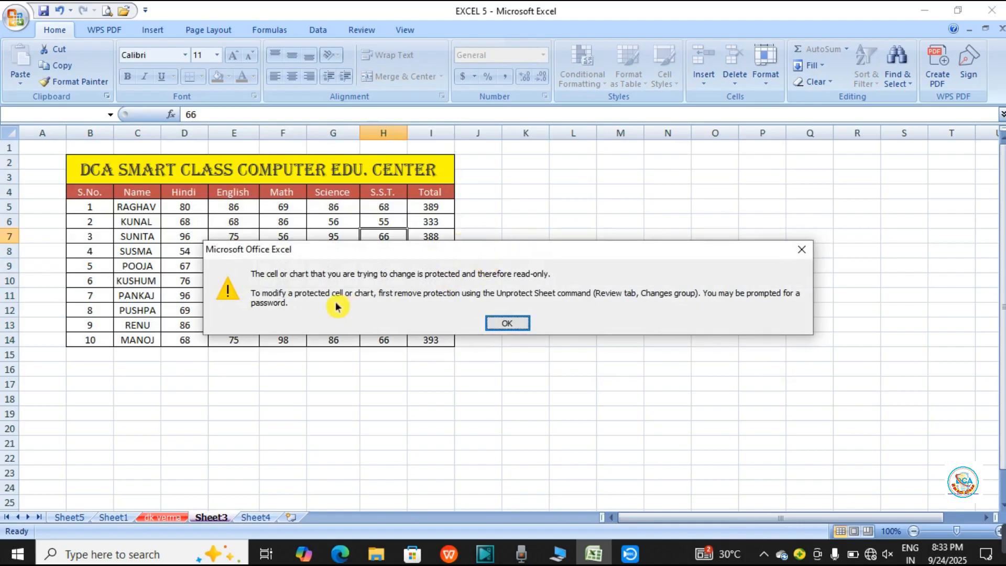
click(503, 324)
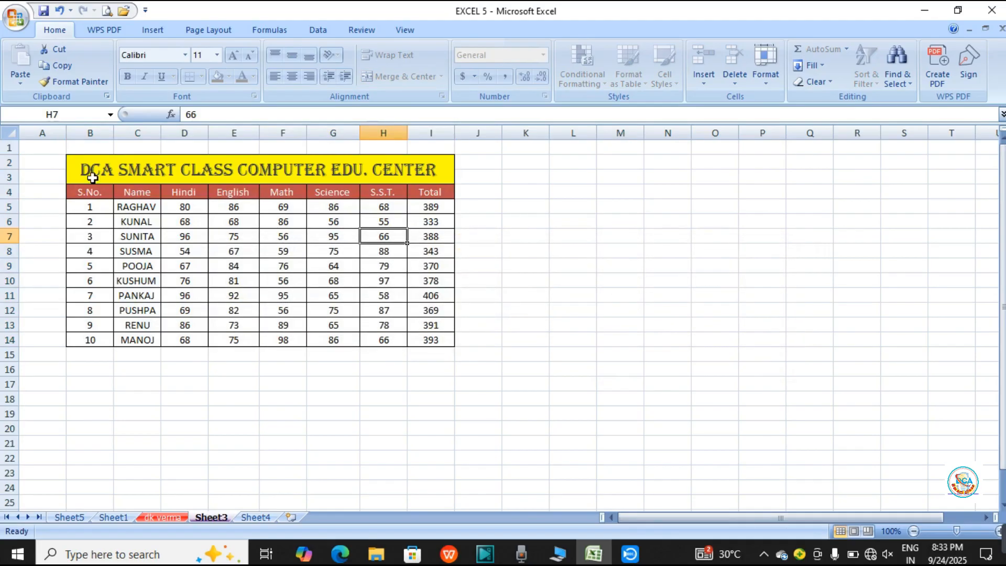
Select the marks table B2:I14, remove the protection from Sheet3, and finish with Science cell G11 selected.
drag(92, 178, 213, 343)
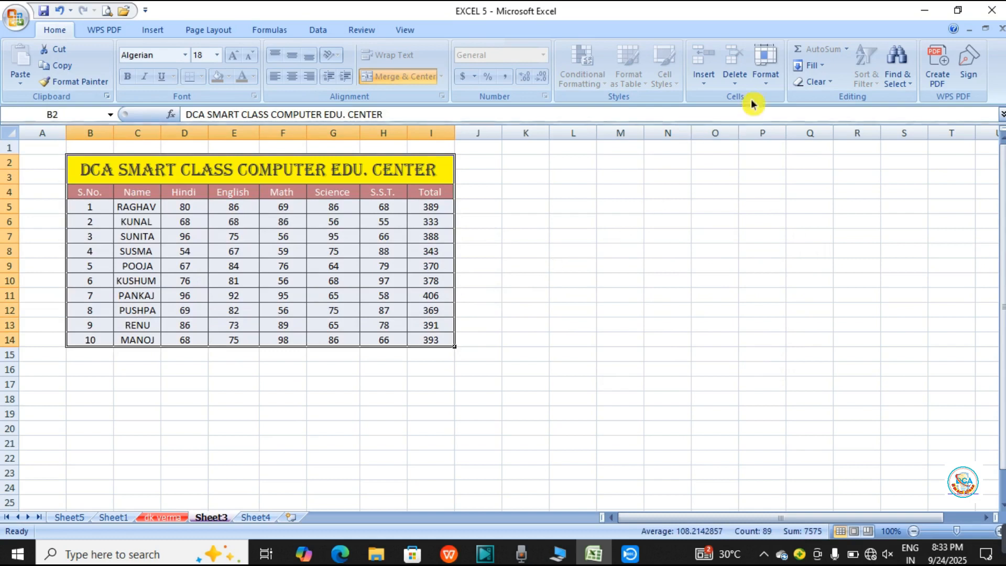
click(765, 64)
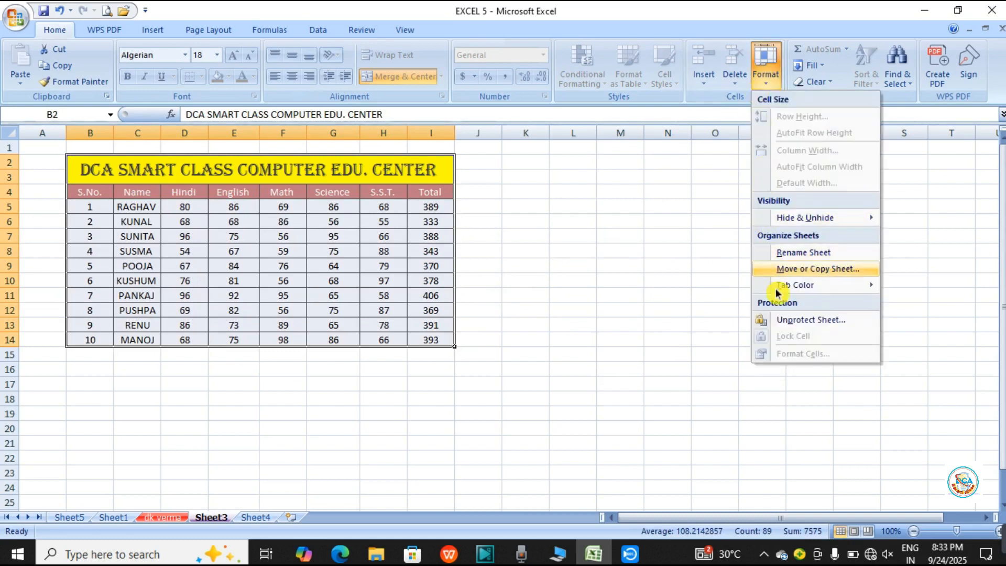
click(796, 320)
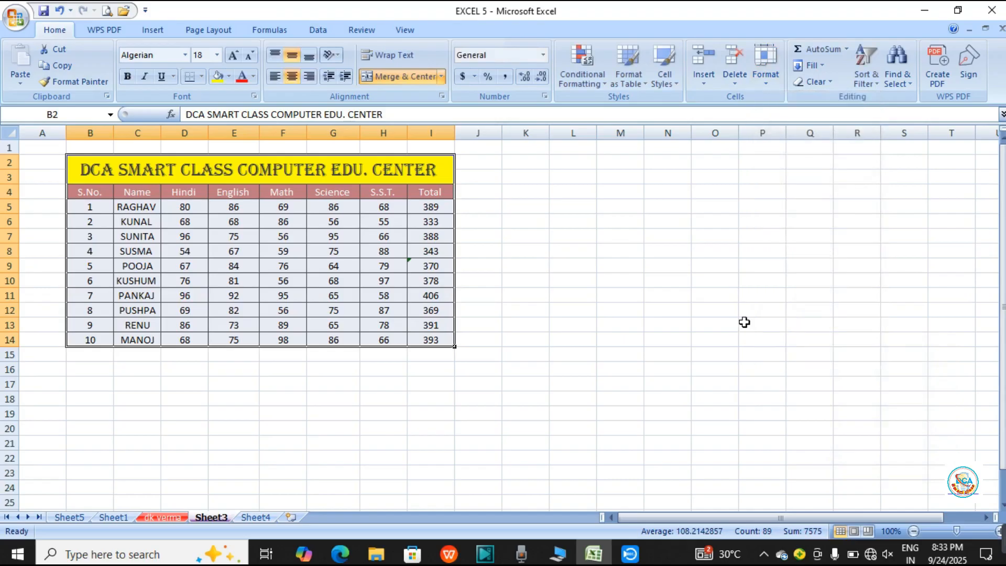
click(637, 293)
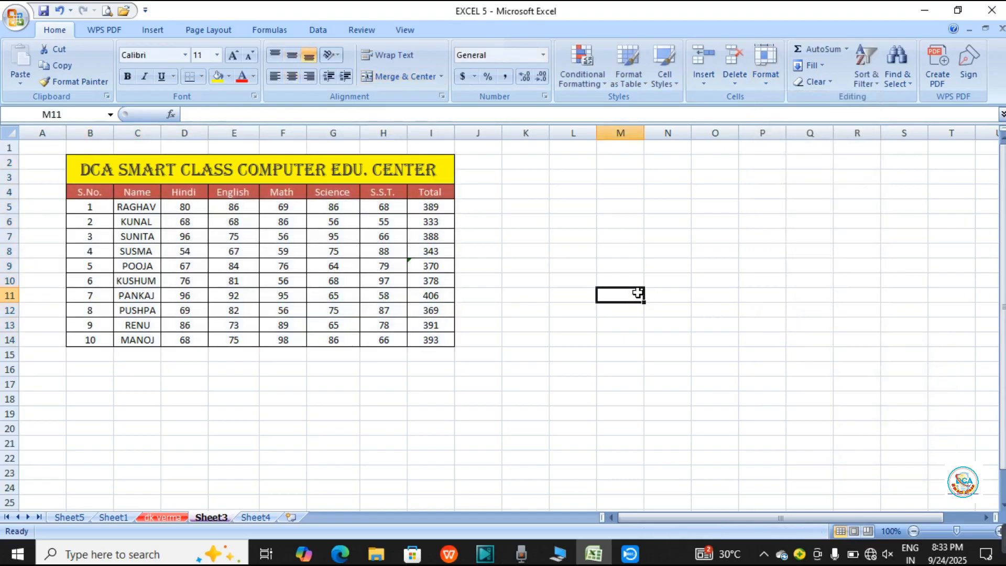
click(341, 239)
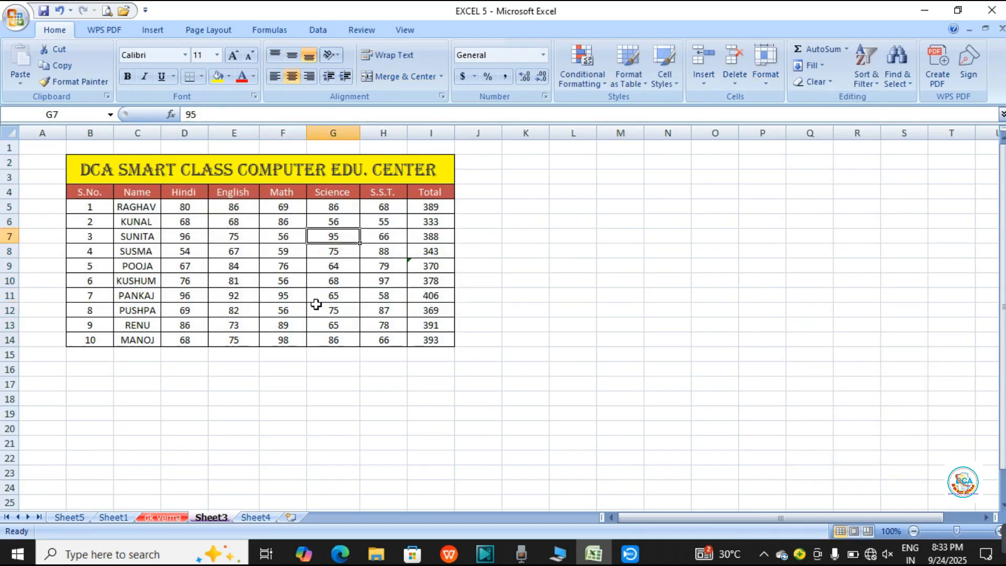
click(343, 296)
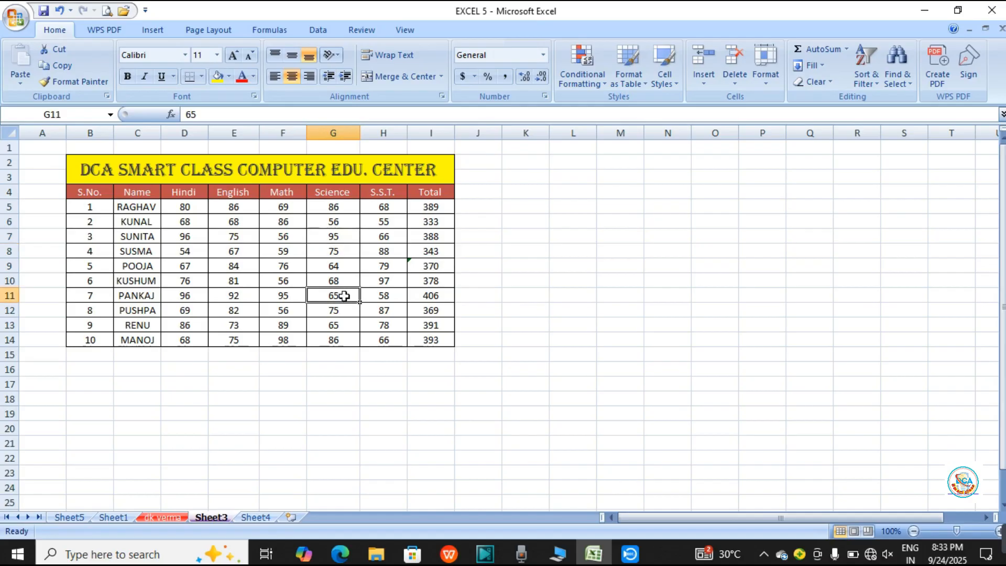
Set the Science mark in cell G11 to 52.
key(BackSpace)
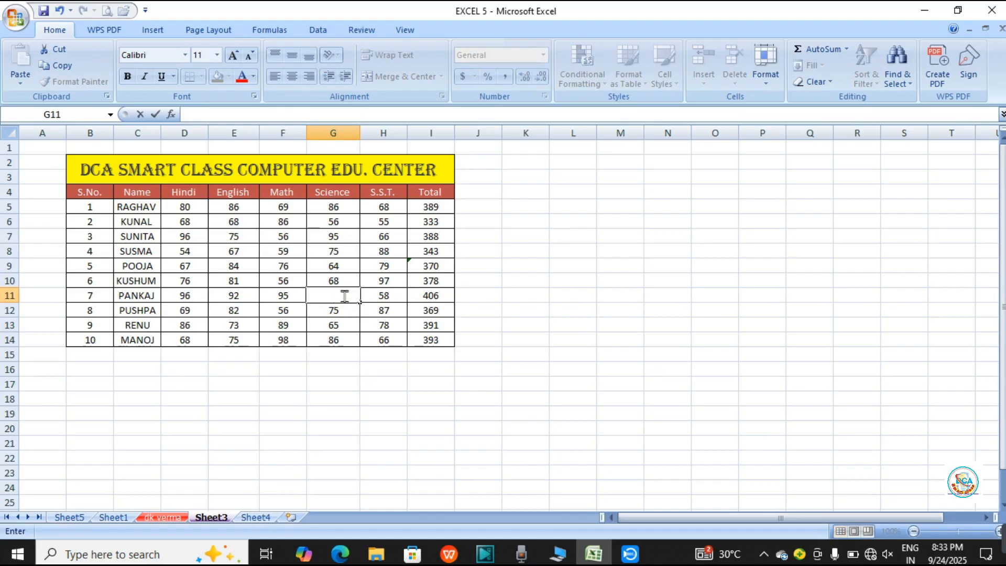
click(346, 301)
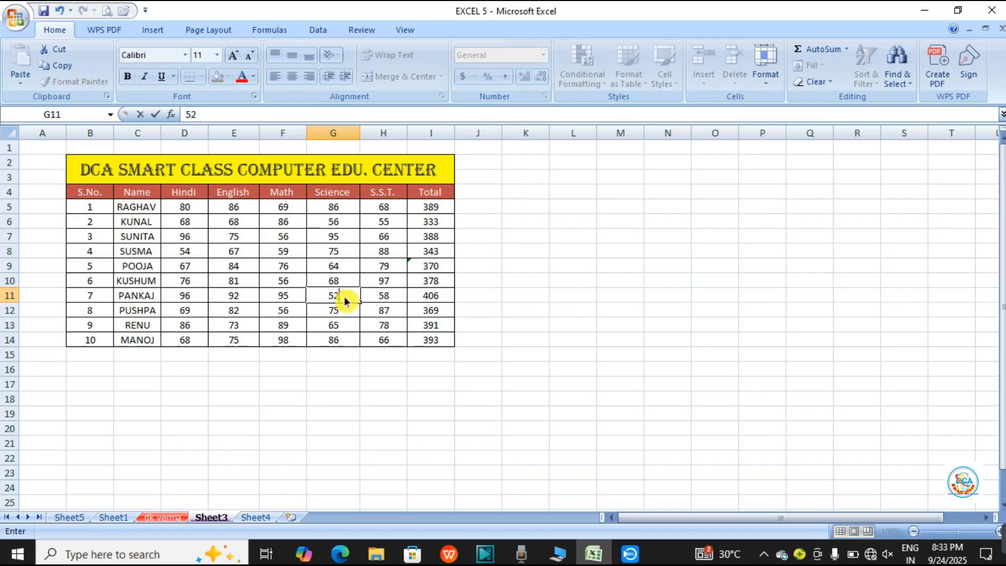
key(Return)
click(737, 323)
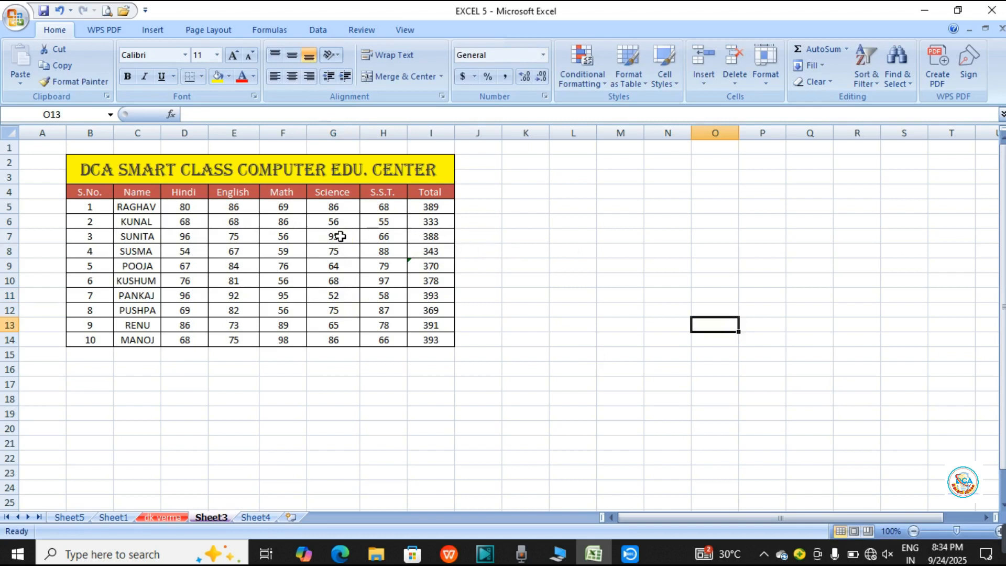
Select the marks table B2:I14 and protect Sheet3 with a password, entering and confirming the sheet password and allowing only selection of locked and unlocked cells.
drag(94, 169, 124, 341)
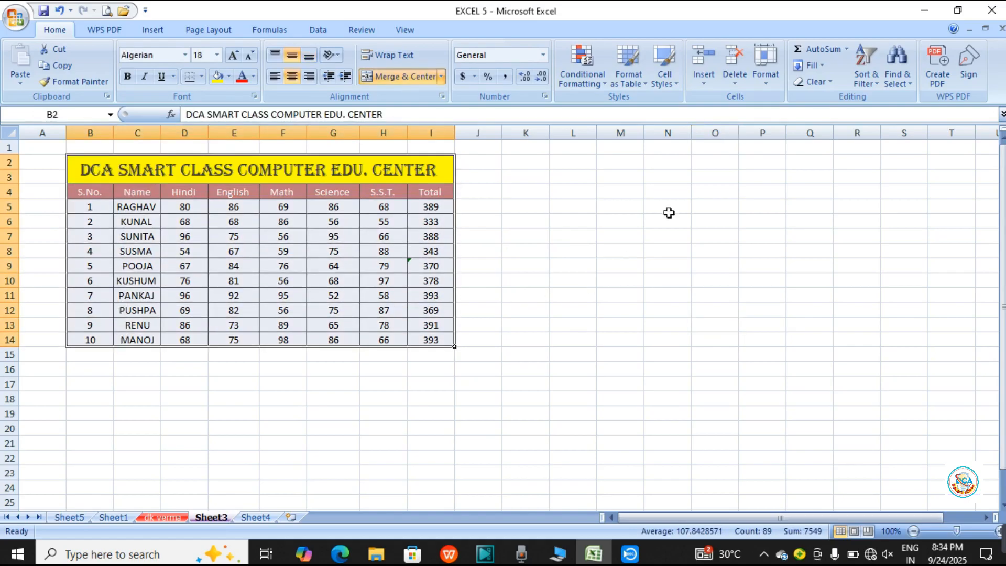
click(767, 83)
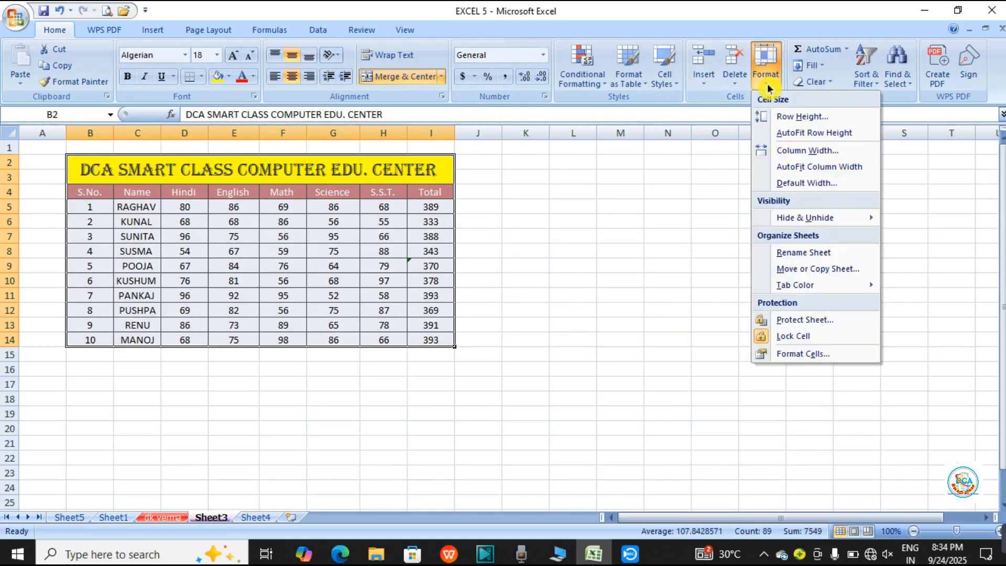
click(823, 317)
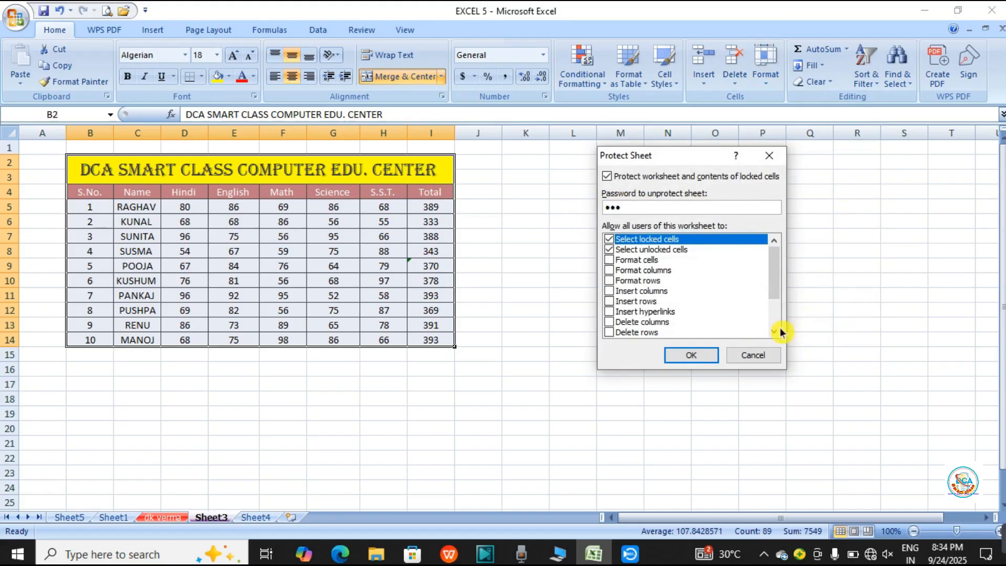
click(684, 359)
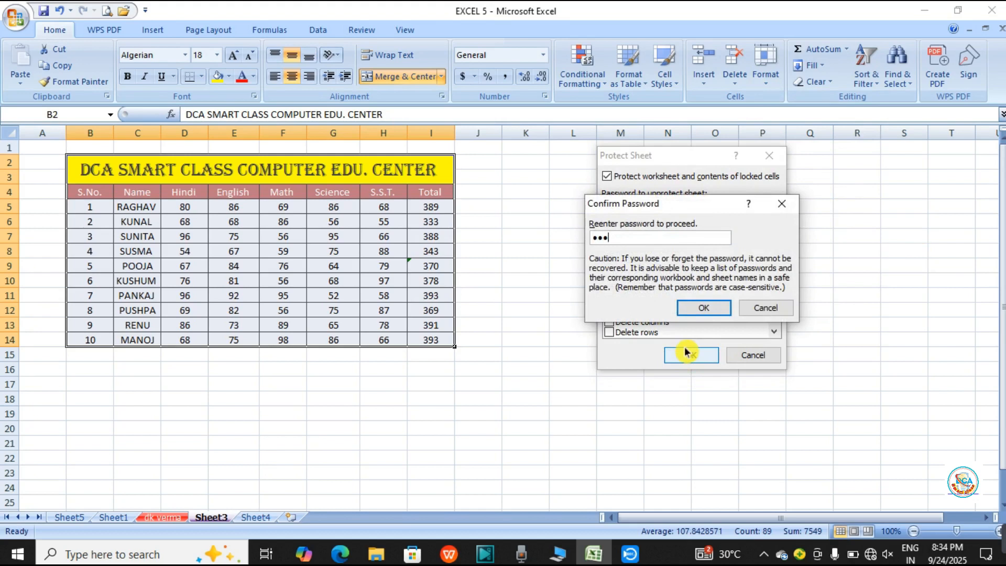
click(690, 309)
click(636, 312)
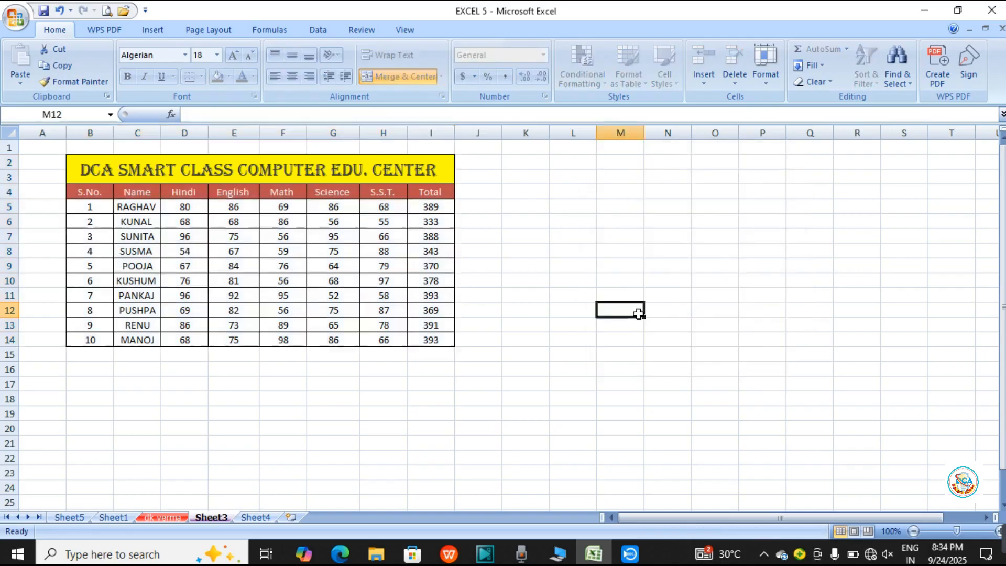
Try to edit the S.S.T. mark in cell H9 of the protected sheet.
click(383, 265)
double_click(384, 264)
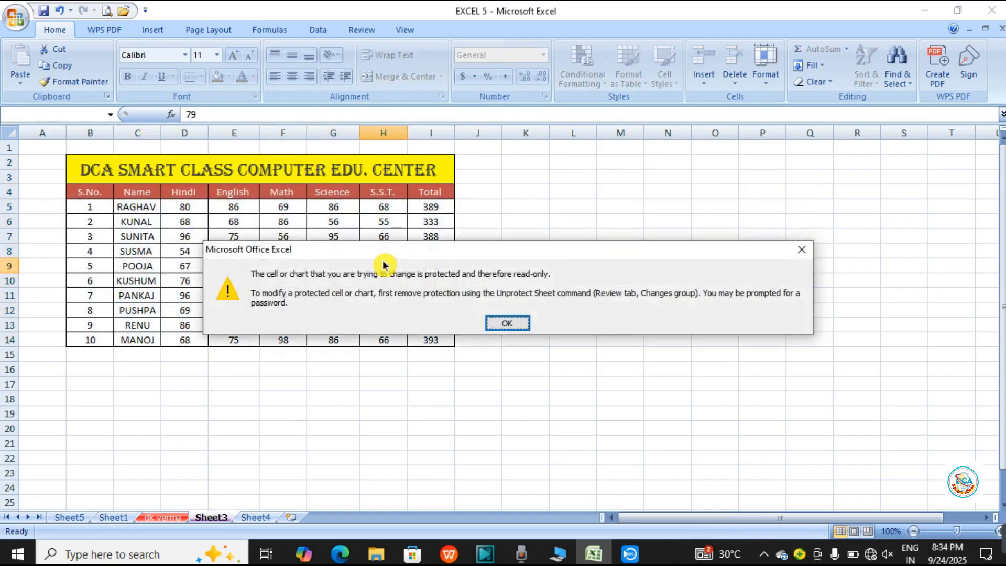
click(516, 324)
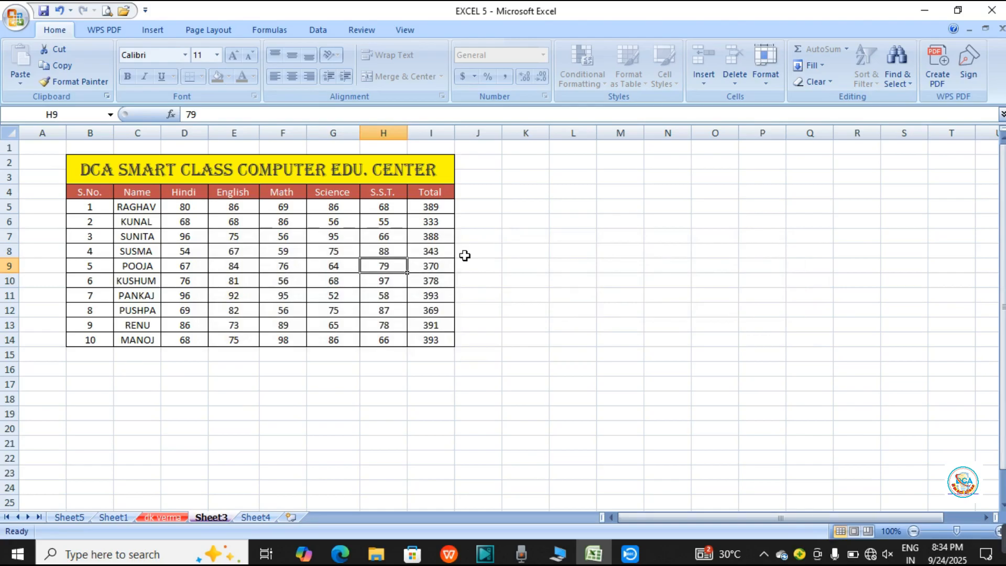
Select the range B2:I15 and remove the protection from Sheet3 by entering the sheet password.
drag(83, 173, 269, 353)
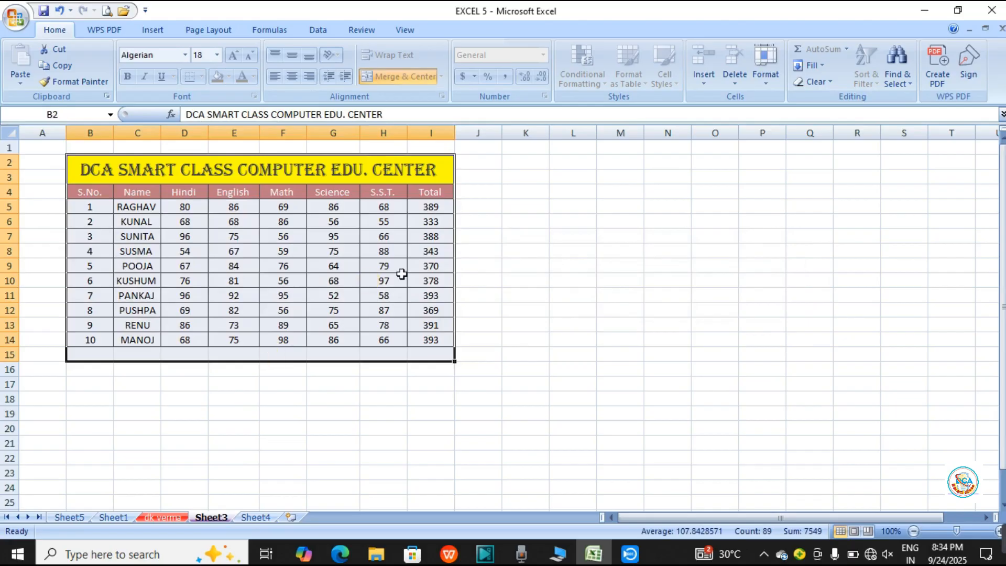
click(762, 81)
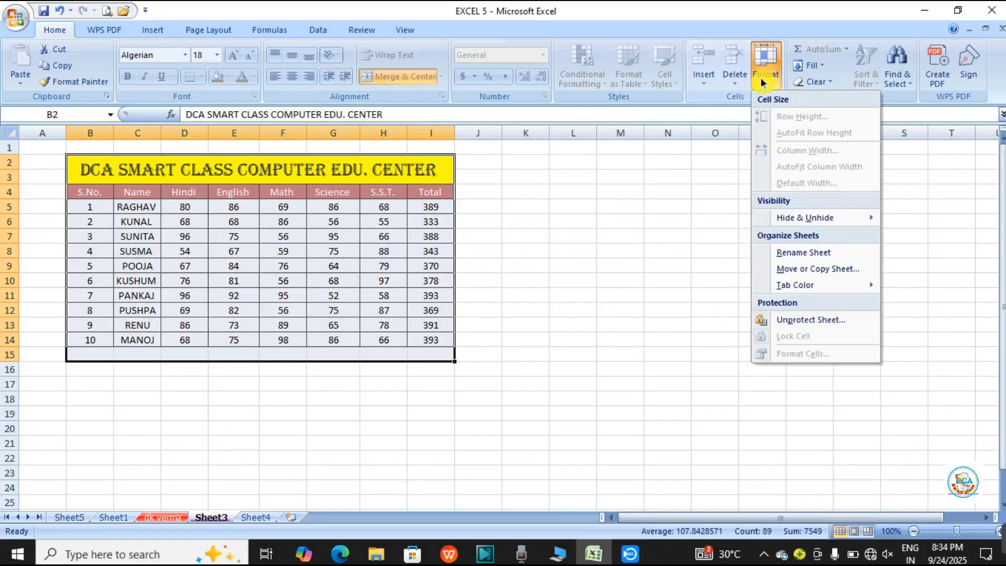
click(801, 318)
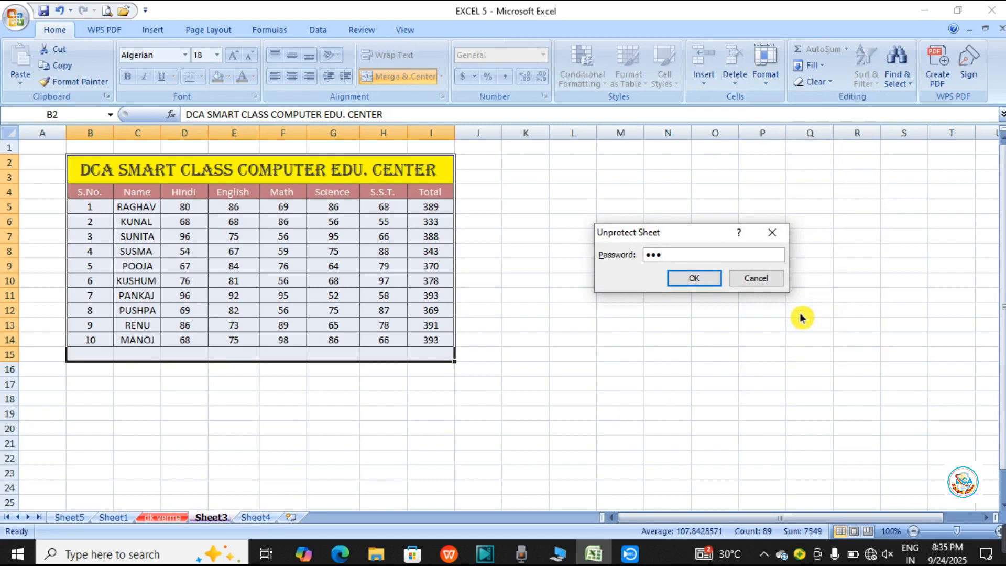
click(694, 279)
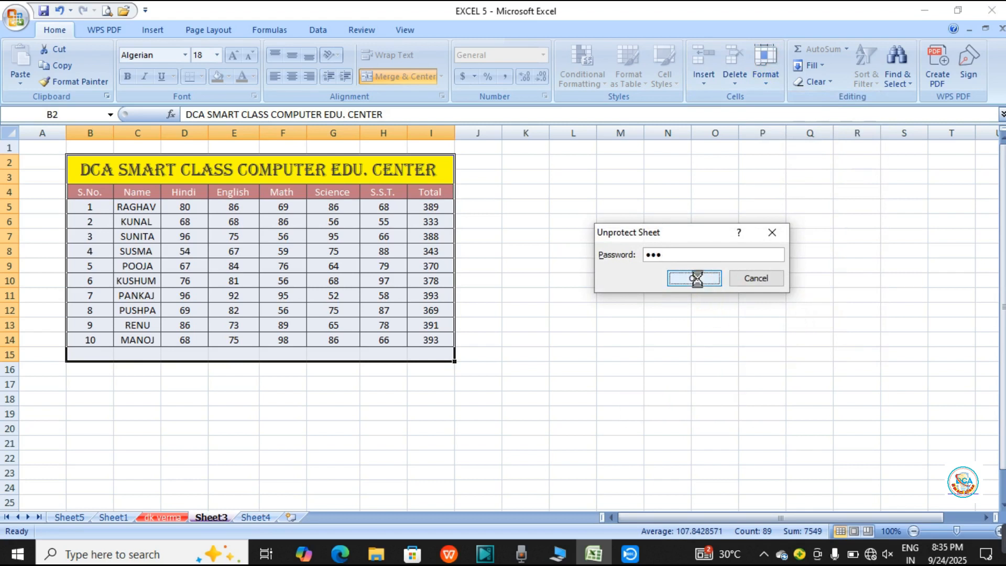
click(539, 282)
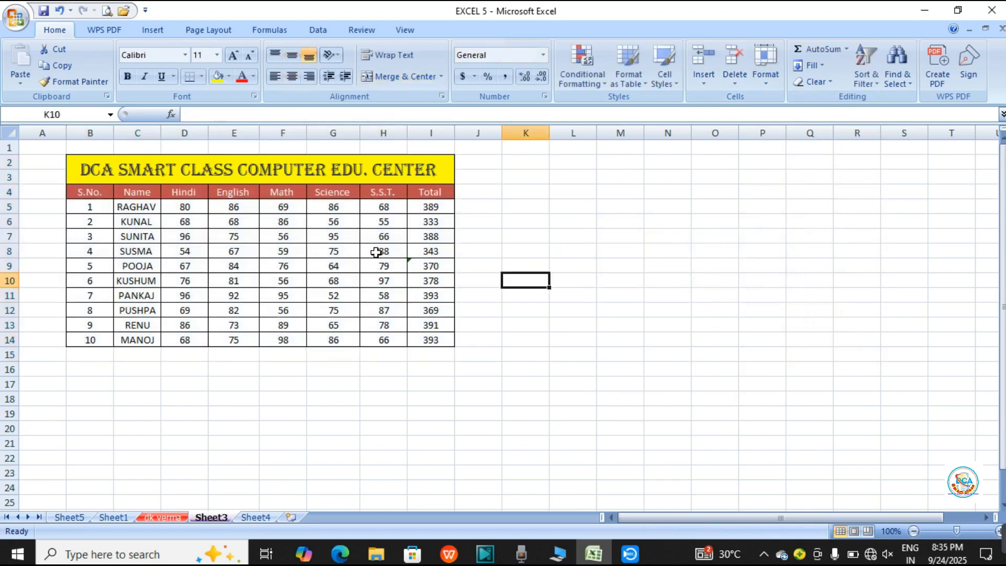
click(396, 236)
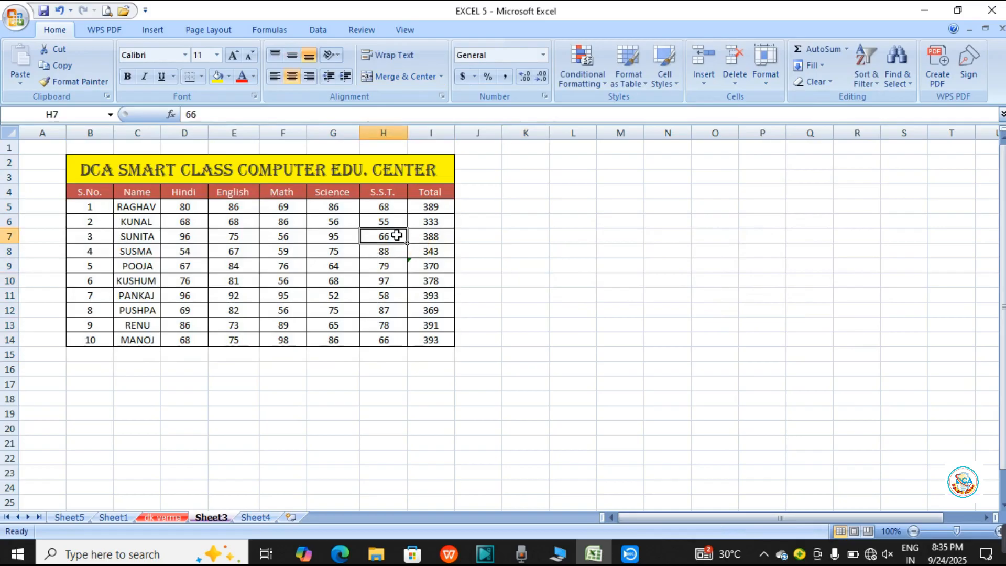
click(546, 242)
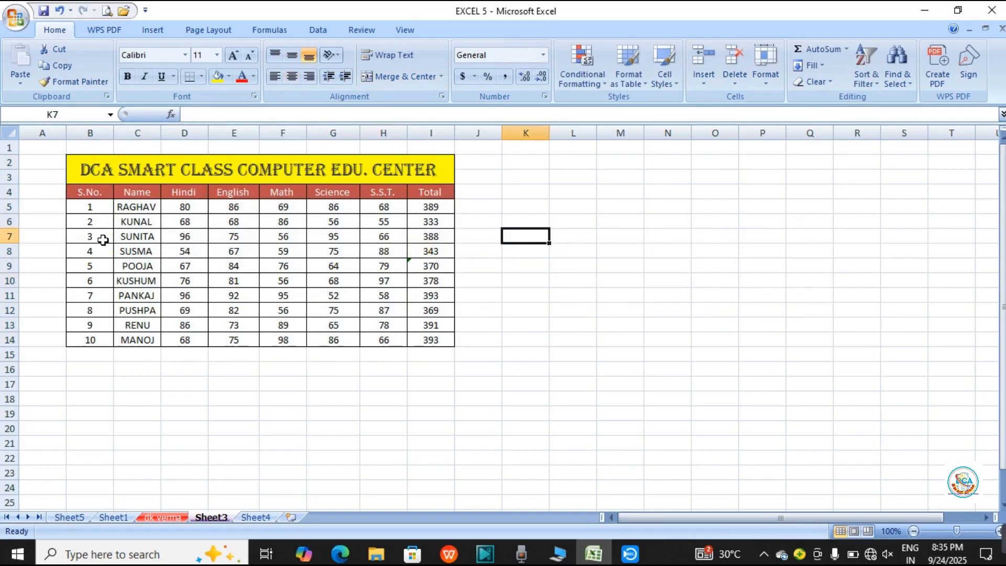
Replace the student name in cell C7 with another person's name and undo the entry.
click(146, 235)
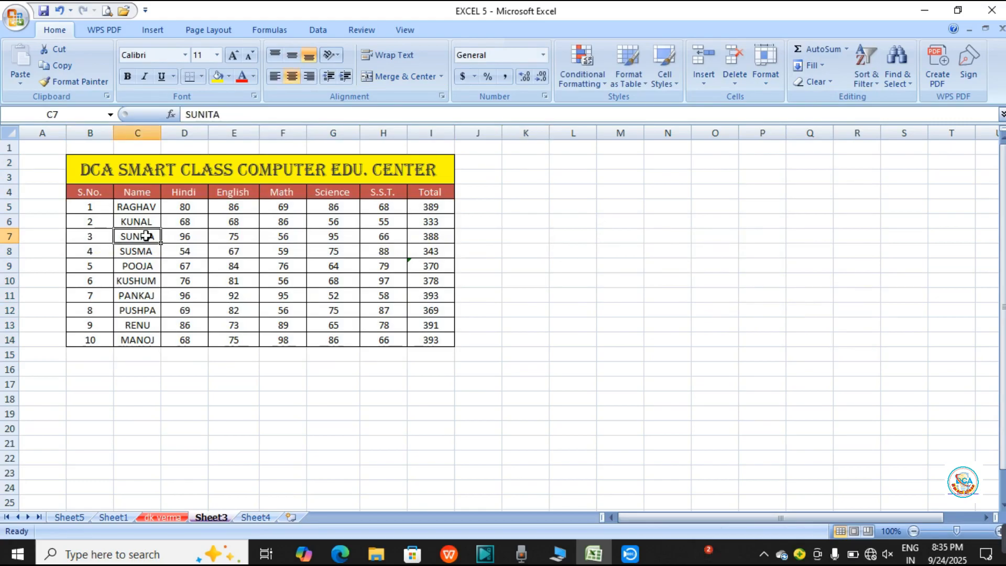
key(BackSpace)
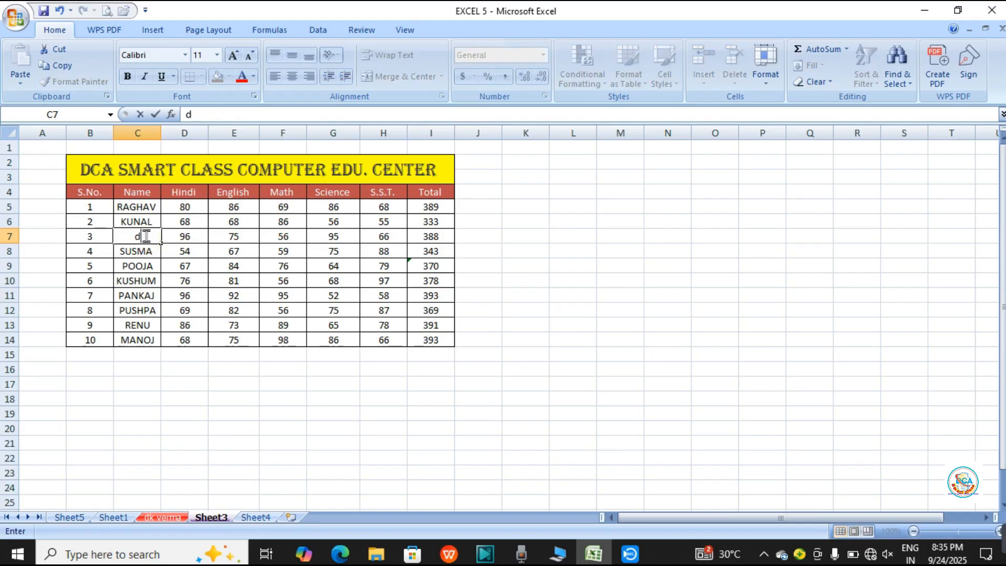
text(dk verma)
click(669, 240)
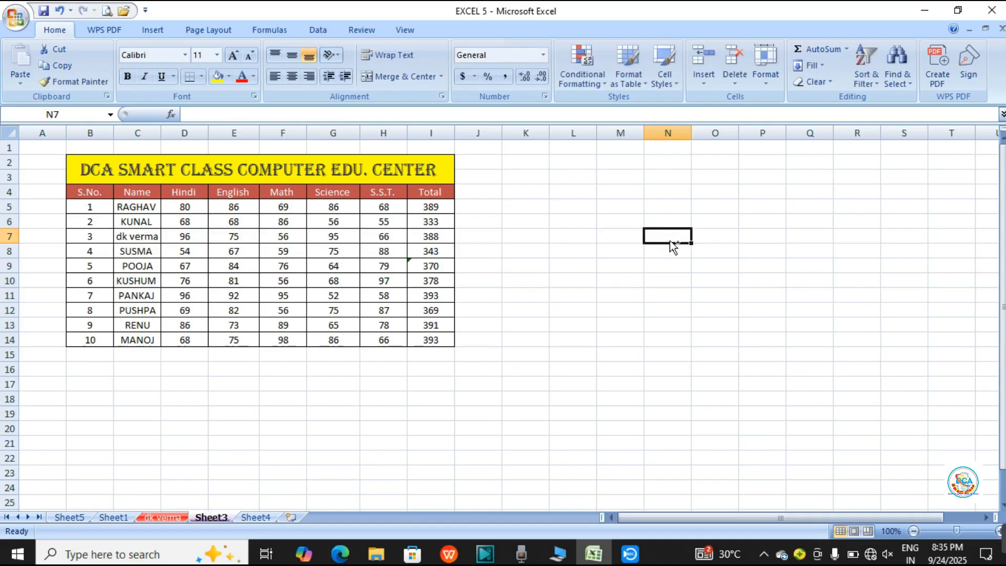
key(ctrl+z)
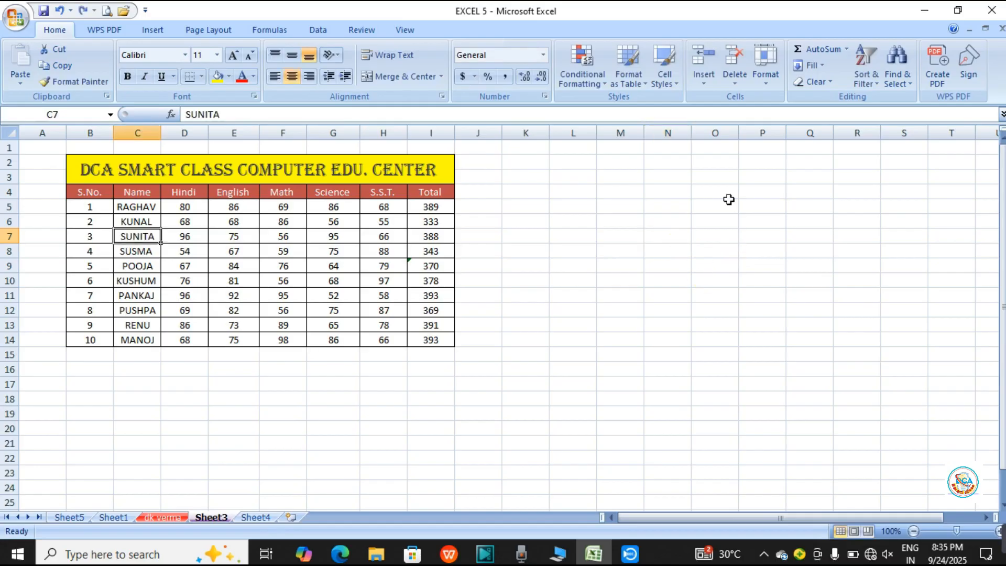
click(762, 73)
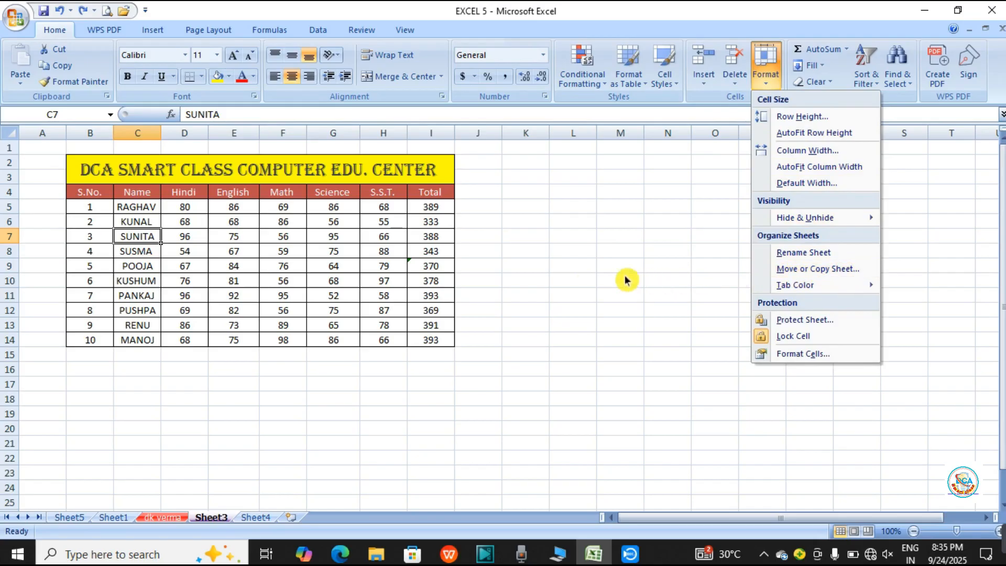
click(539, 288)
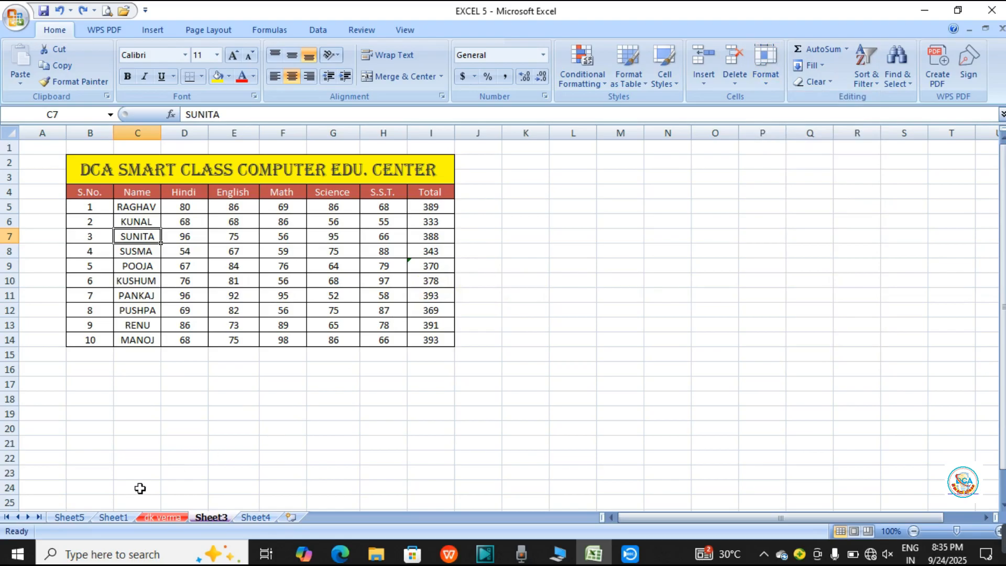
Move Sheet1 before Sheet4 within the EXCEL 5.xlsx workbook.
click(124, 516)
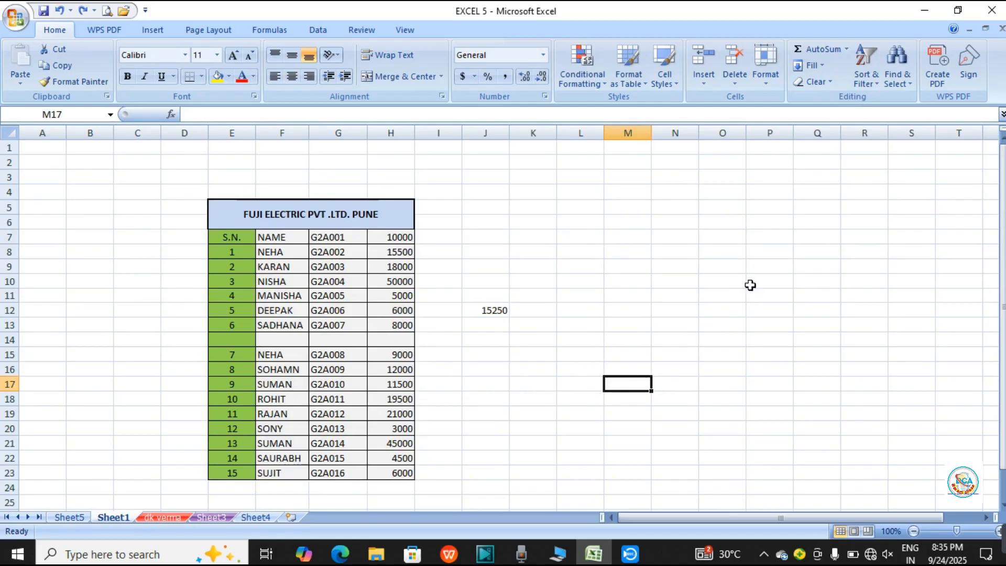
click(767, 74)
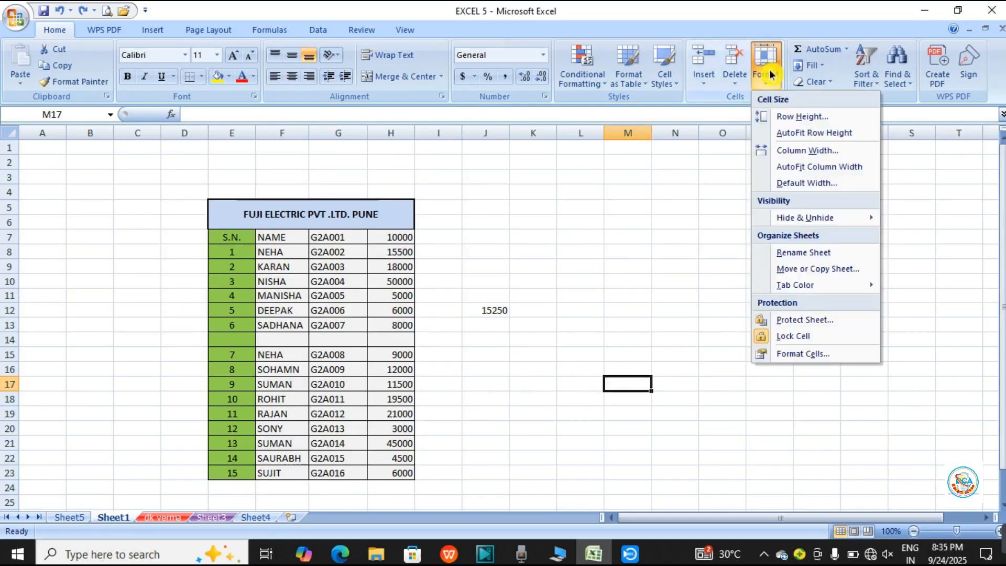
click(805, 272)
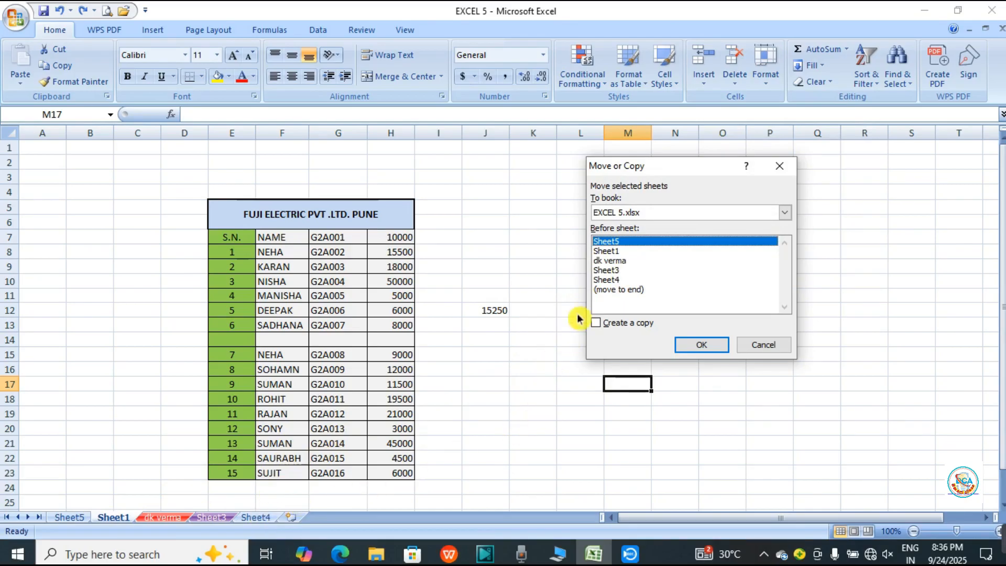
click(605, 280)
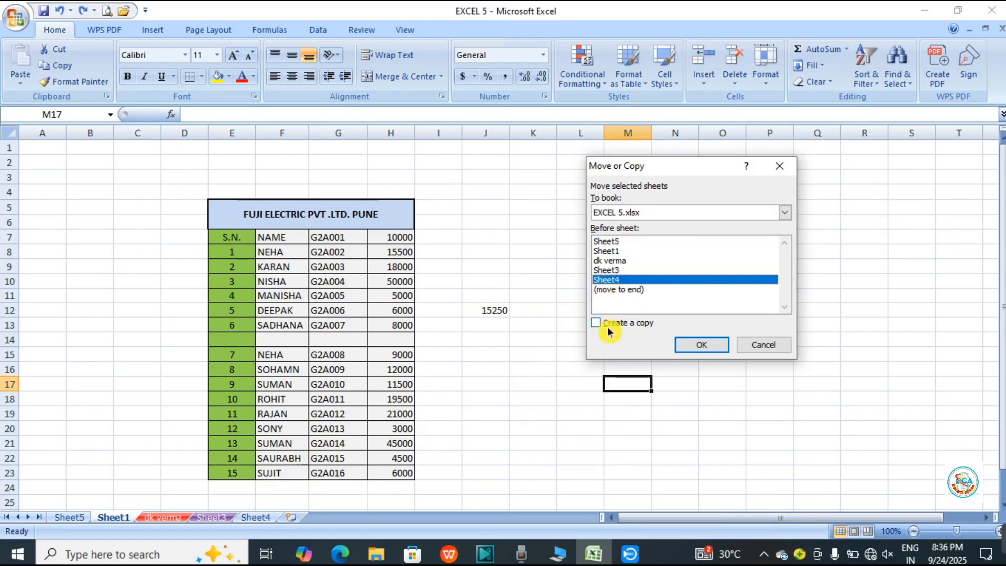
click(717, 343)
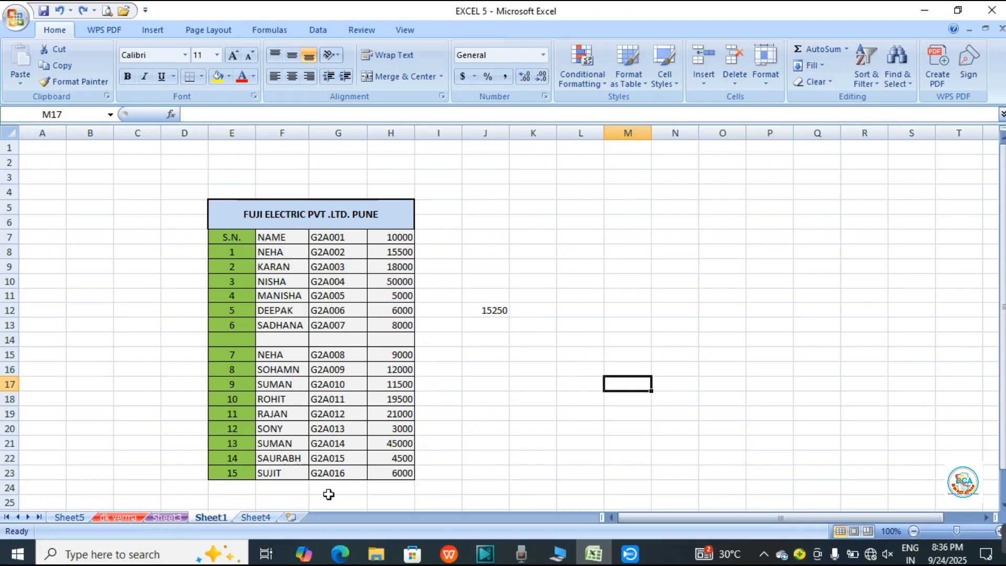
Create a copy of Sheet3 and place it before Sheet5 in the EXCEL 5.xlsx workbook.
click(173, 517)
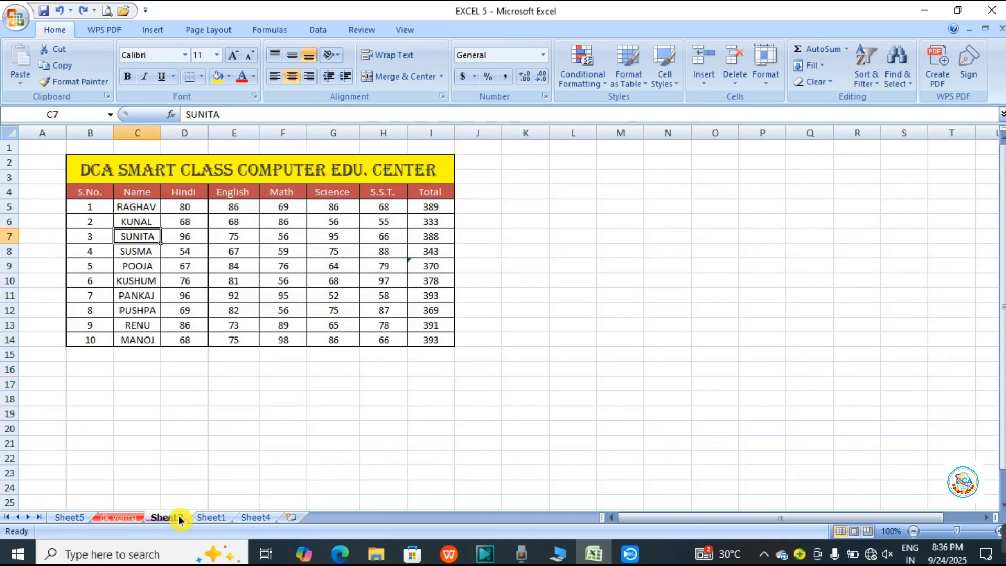
click(773, 84)
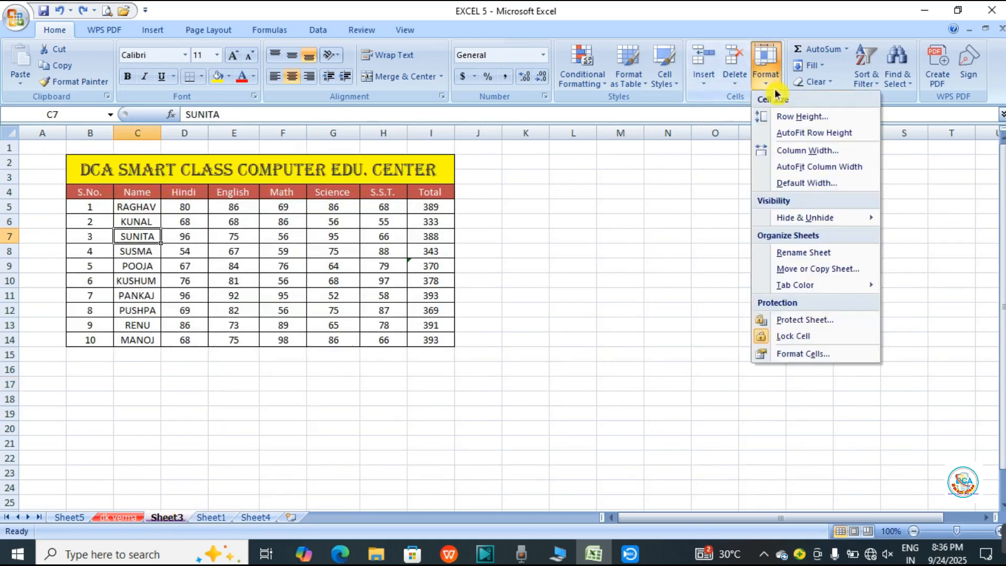
click(806, 270)
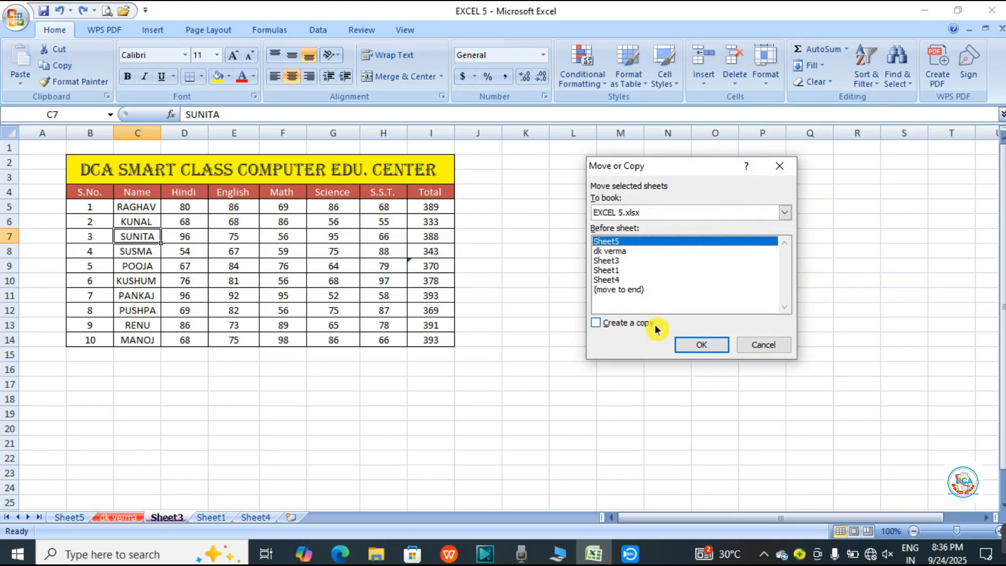
click(598, 322)
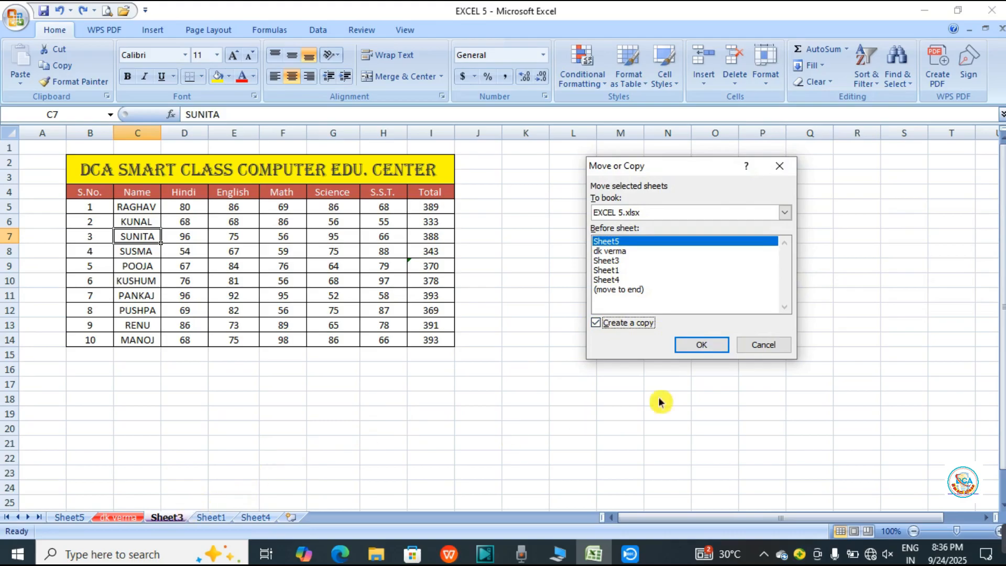
click(717, 350)
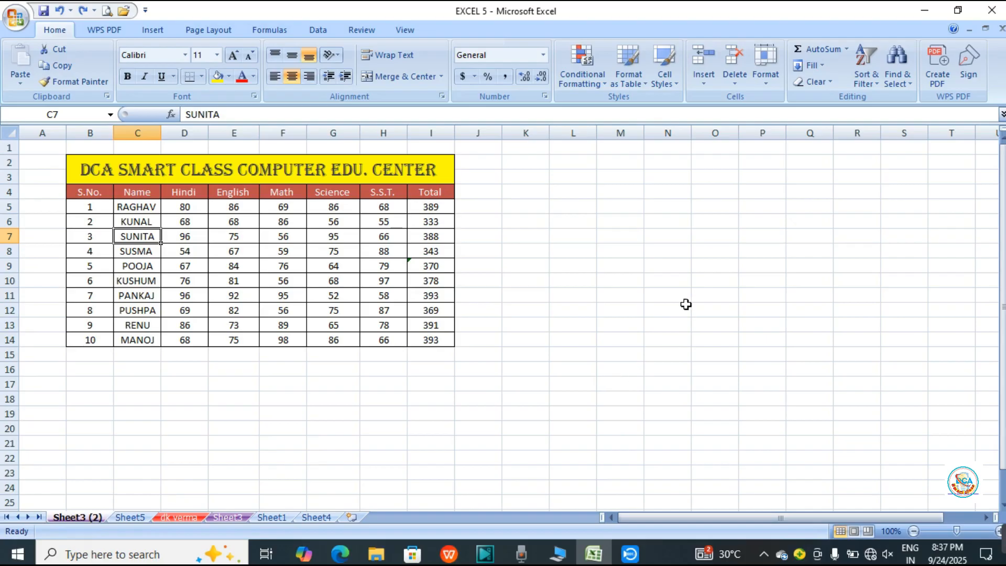
Examine the number categories in the Format Cells dialog for cell C7 and close it, keeping the General category.
click(771, 78)
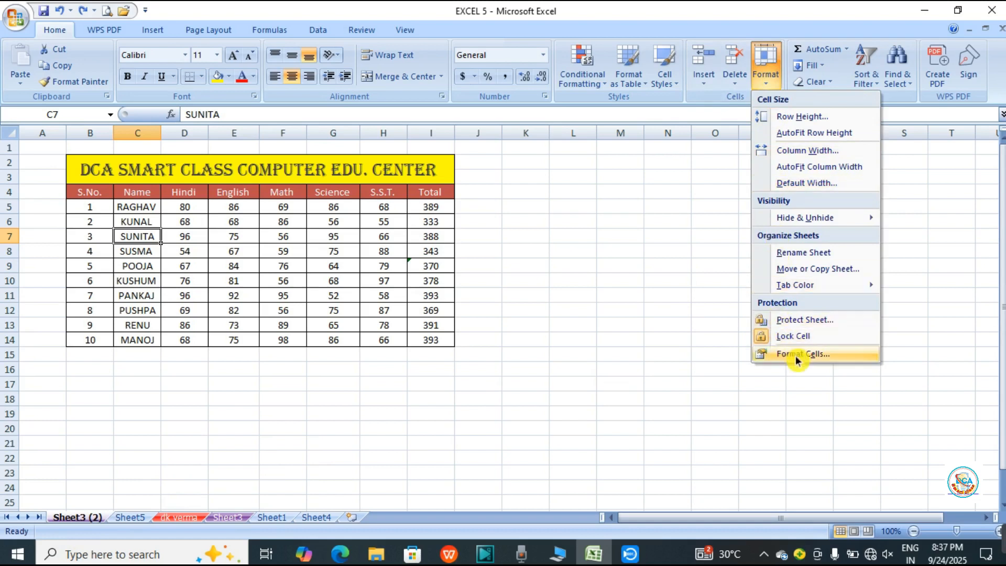
click(816, 354)
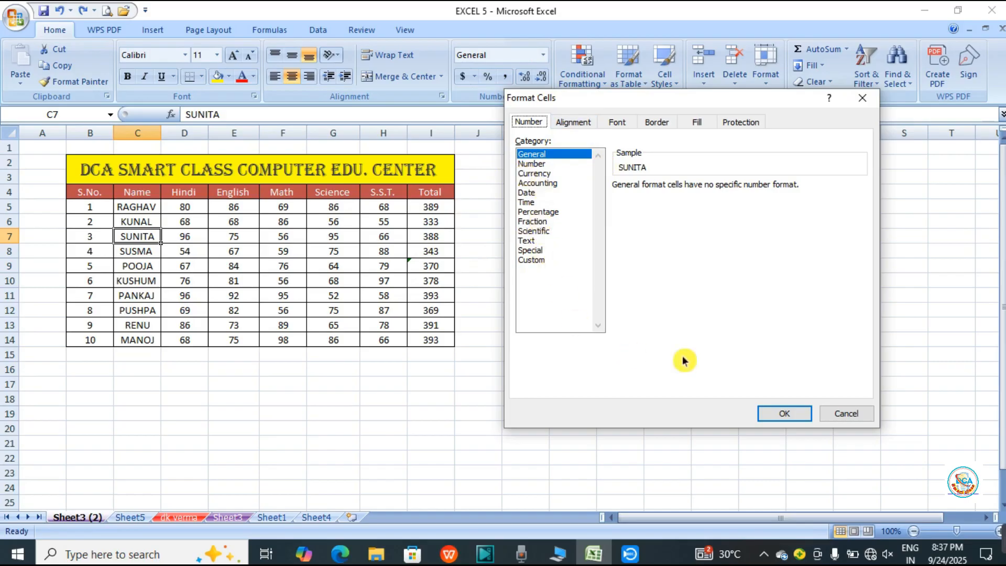
click(782, 413)
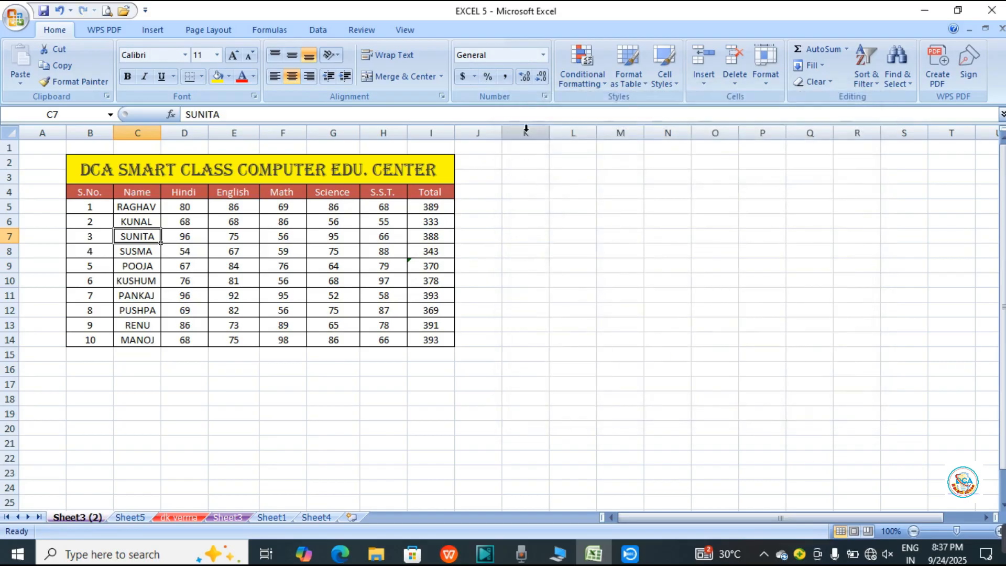
Look through the quick number formats for cell C7, bring up the additional number formats, and close the dialog with General kept.
click(544, 56)
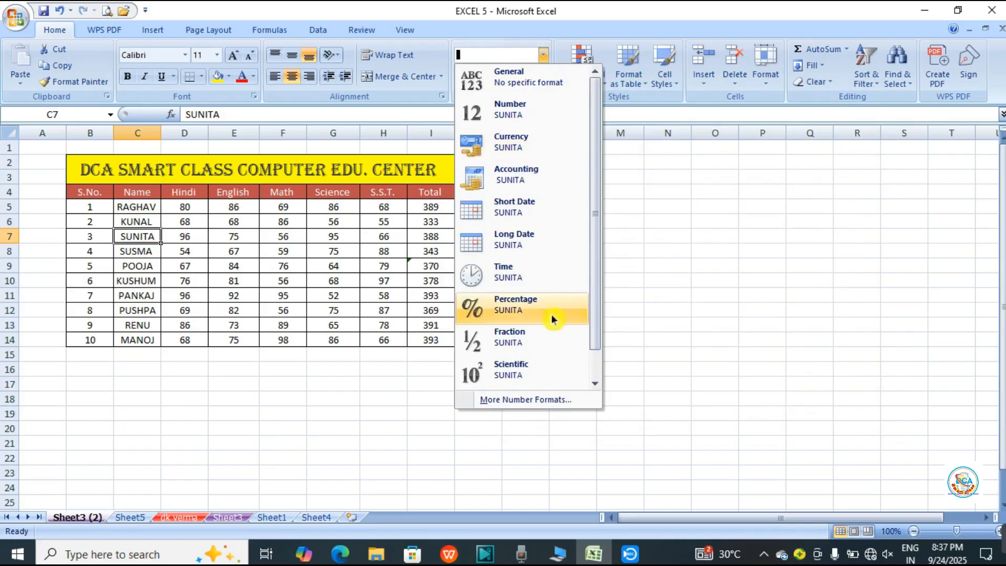
click(551, 400)
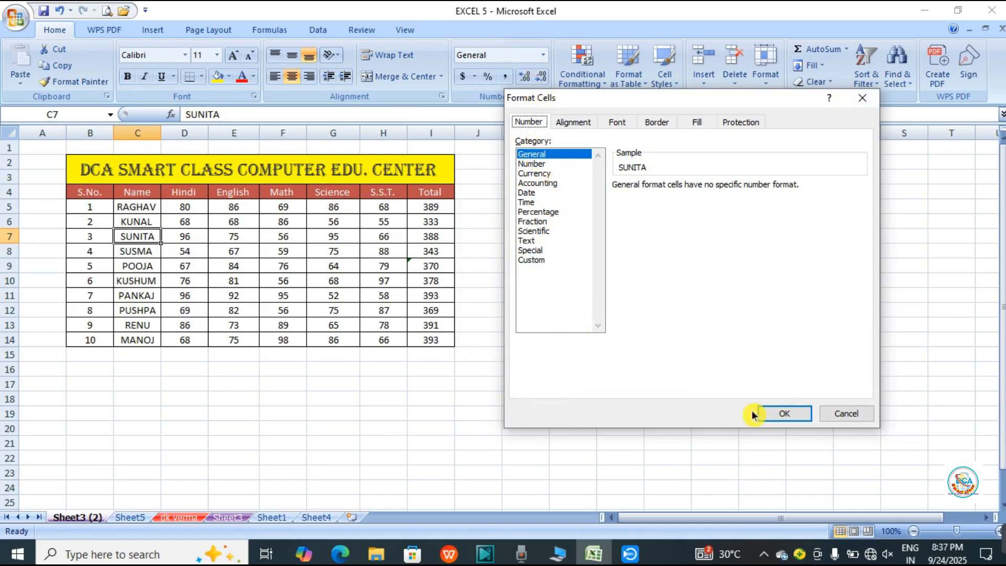
click(768, 414)
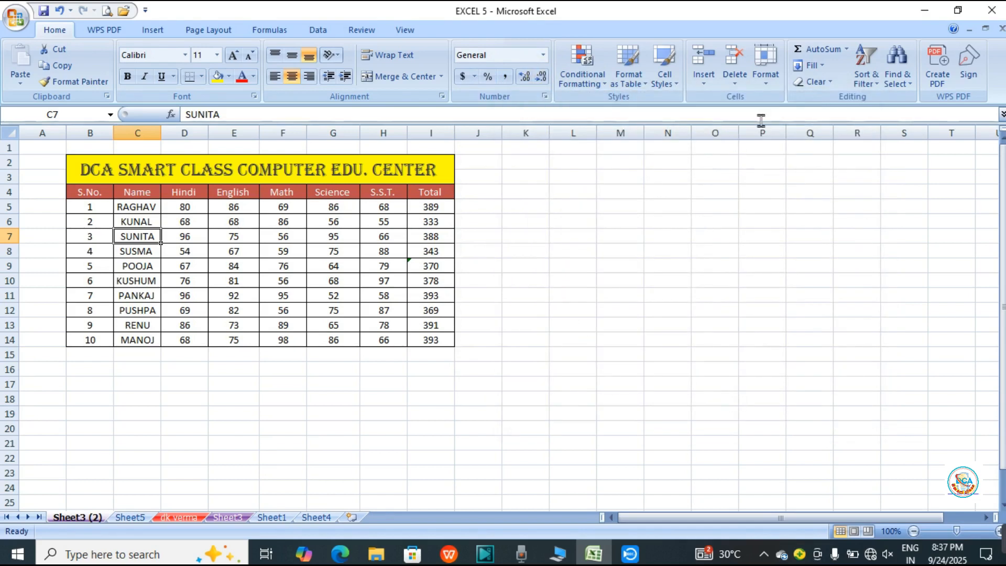
click(767, 74)
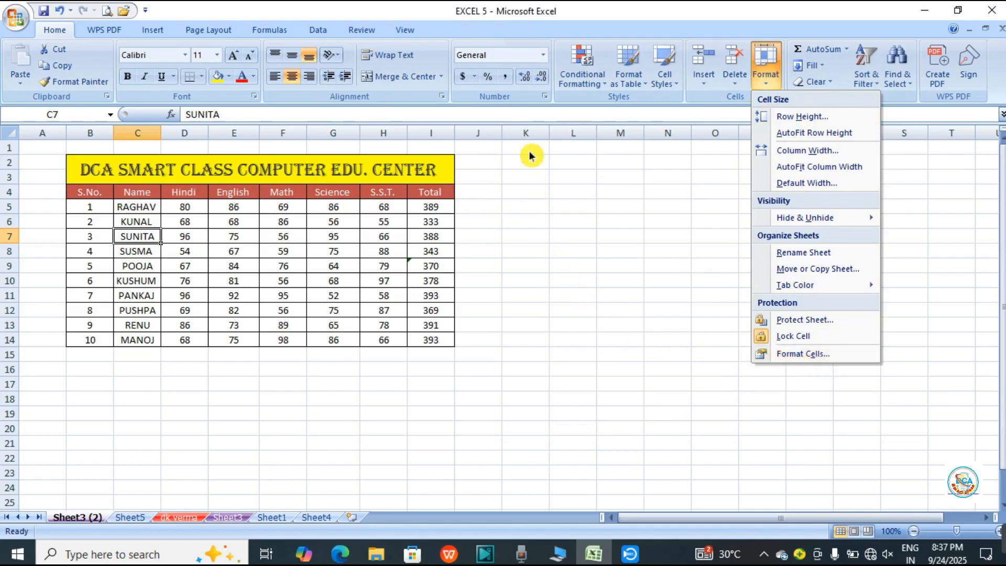
click(658, 316)
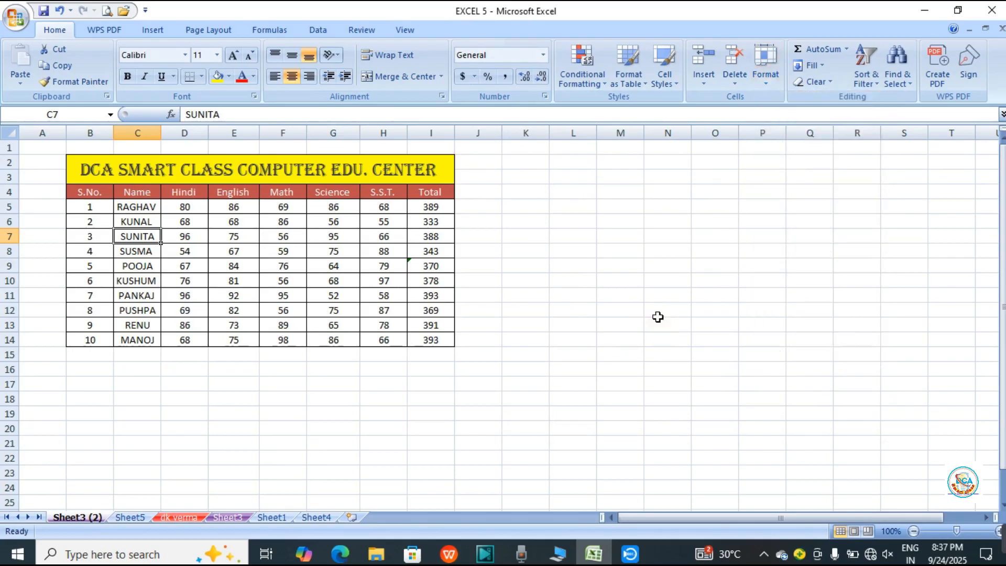